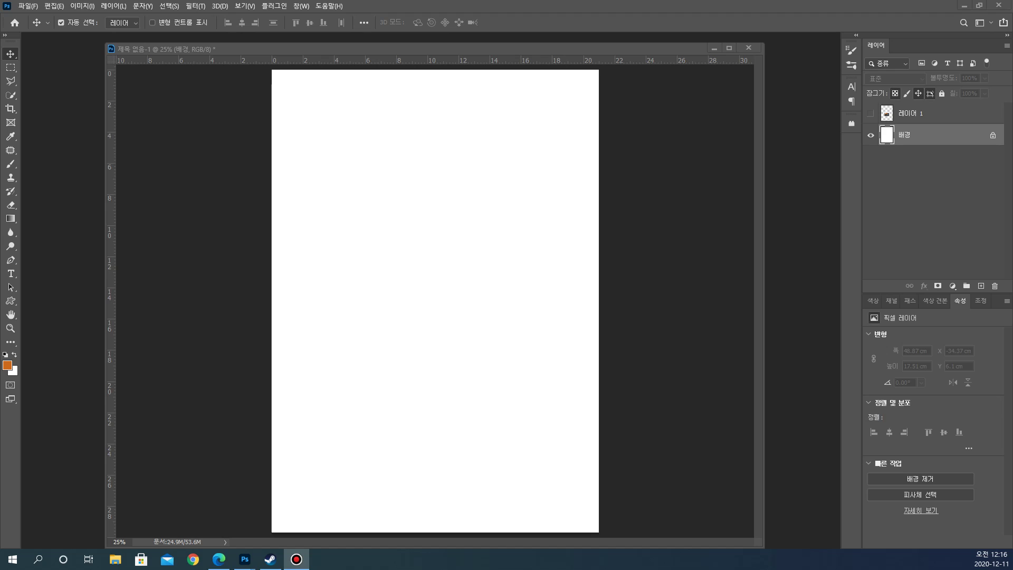
Switch to the Brush tool and make the 배경 (background) layer the active painting layer
{"action": "left_click", "coordinate": [420, 46]}
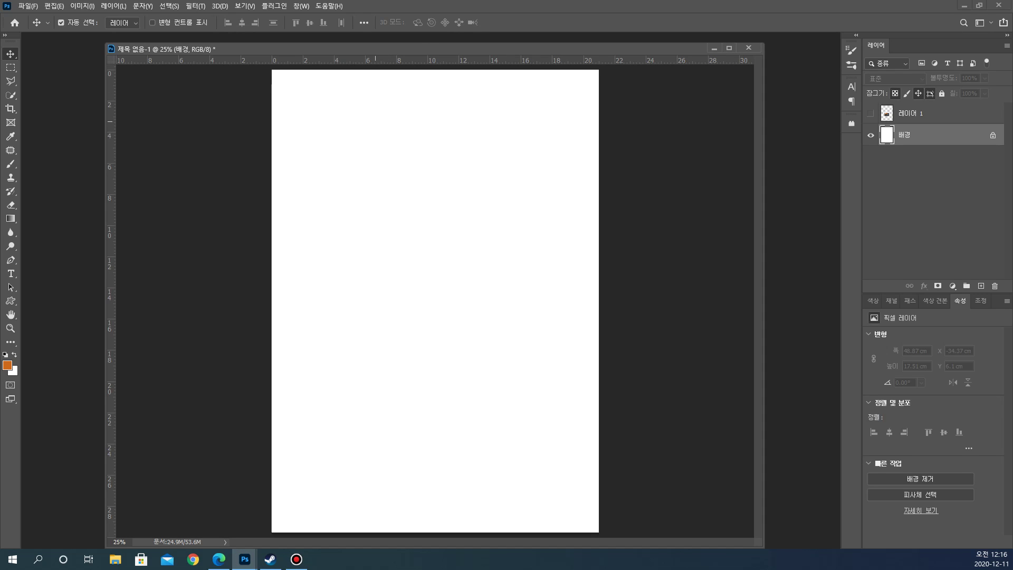
{"action": "left_click", "coordinate": [382, 123]}
{"action": "key", "text": "b"}
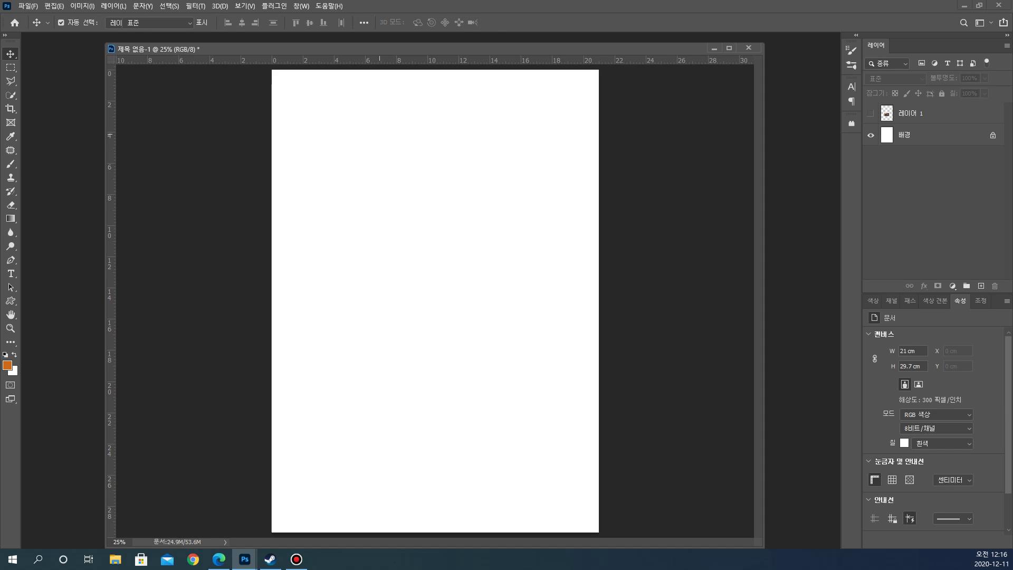
{"action": "left_click", "coordinate": [384, 131]}
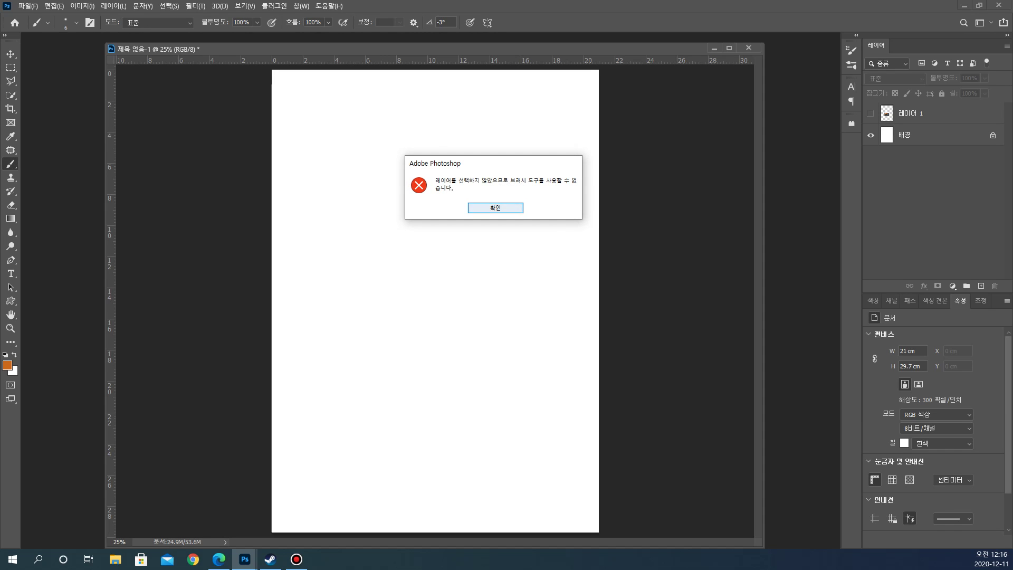
{"action": "left_click", "coordinate": [505, 208]}
{"action": "left_click", "coordinate": [931, 135]}
Handwrite "3D텍스쳐" in orange near the page's upper edge, with a double arrow down to a "2D" note
{"action": "mouse_move", "coordinate": [330, 125]}
{"action": "left_mouse_down"}
{"action": "mouse_move", "coordinate": [367, 117]}
{"action": "mouse_move", "coordinate": [375, 125]}
{"action": "mouse_move", "coordinate": [390, 117]}
{"action": "mouse_move", "coordinate": [389, 104]}
{"action": "mouse_move", "coordinate": [408, 109]}
{"action": "mouse_move", "coordinate": [369, 154]}
{"action": "left_mouse_up"}
{"action": "mouse_move", "coordinate": [373, 137]}
{"action": "left_mouse_down"}
{"action": "mouse_move", "coordinate": [374, 153]}
{"action": "mouse_move", "coordinate": [382, 146]}
{"action": "left_mouse_up"}
{"action": "left_click_drag", "start_coordinate": [328, 214], "coordinate": [334, 223]}
{"action": "mouse_move", "coordinate": [333, 210]}
{"action": "left_mouse_down"}
{"action": "mouse_move", "coordinate": [336, 221]}
{"action": "mouse_move", "coordinate": [347, 201]}
{"action": "left_mouse_up"}
{"action": "left_click_drag", "start_coordinate": [345, 208], "coordinate": [358, 207]}
{"action": "left_click_drag", "start_coordinate": [346, 210], "coordinate": [366, 203]}
{"action": "left_click_drag", "start_coordinate": [364, 200], "coordinate": [374, 192]}
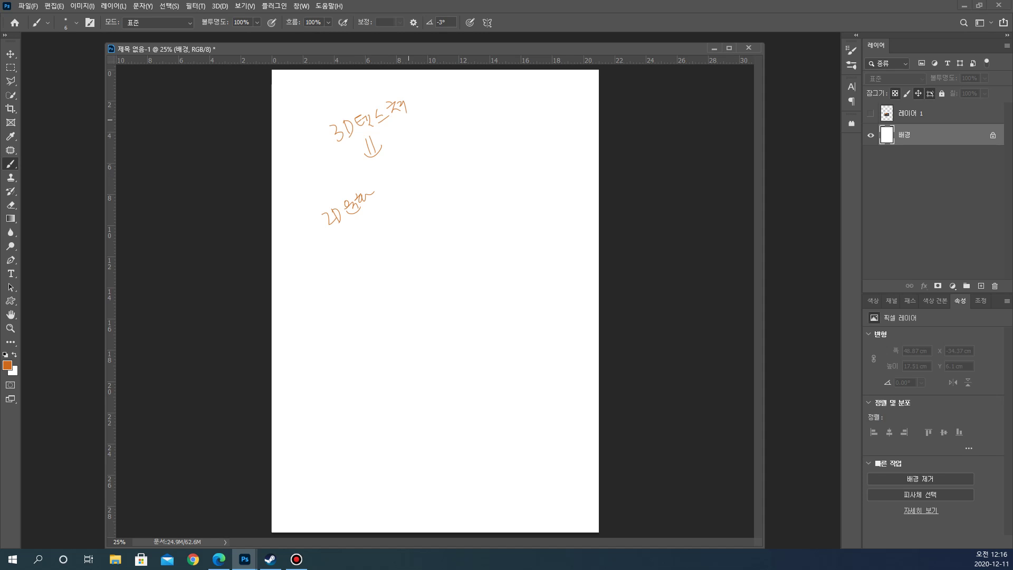
Draw a second arrow from "3D텍스쳐" to a handwritten "형태감" and double-underline the 2D note
{"action": "left_click_drag", "start_coordinate": [398, 120], "coordinate": [412, 127]}
{"action": "mouse_move", "coordinate": [407, 118]}
{"action": "left_mouse_down"}
{"action": "mouse_move", "coordinate": [447, 143]}
{"action": "mouse_move", "coordinate": [448, 125]}
{"action": "mouse_move", "coordinate": [472, 129]}
{"action": "left_mouse_up"}
{"action": "left_click_drag", "start_coordinate": [334, 230], "coordinate": [378, 208]}
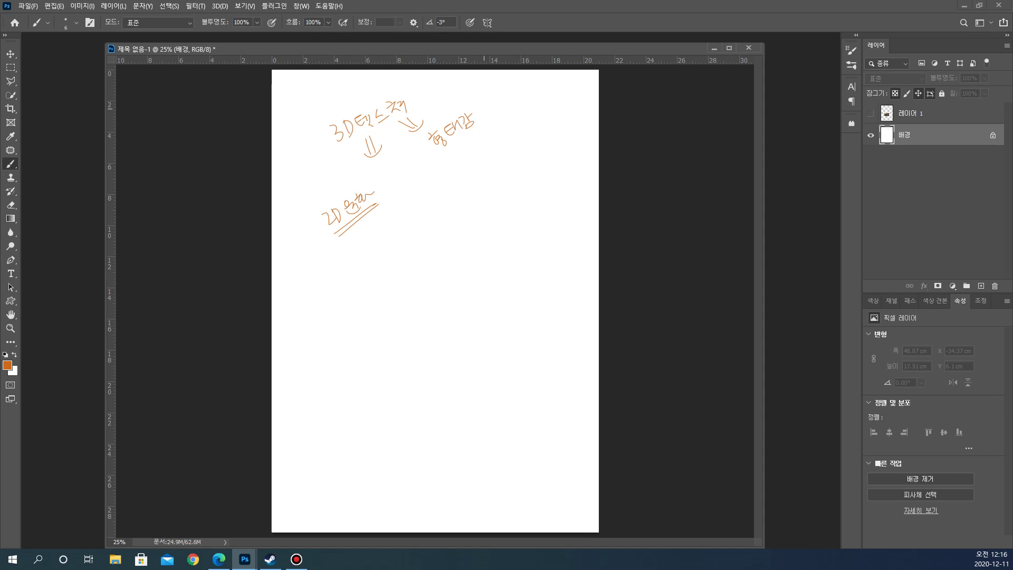
Double-underline "형태감" and handwrite "모델링" in quotation marks beside it
{"action": "left_click_drag", "start_coordinate": [443, 152], "coordinate": [494, 108]}
{"action": "left_click_drag", "start_coordinate": [489, 111], "coordinate": [496, 107]}
{"action": "left_click_drag", "start_coordinate": [494, 109], "coordinate": [496, 113]}
{"action": "left_click_drag", "start_coordinate": [492, 115], "coordinate": [504, 95]}
{"action": "mouse_move", "coordinate": [499, 98]}
{"action": "left_mouse_down"}
{"action": "mouse_move", "coordinate": [515, 109]}
{"action": "mouse_move", "coordinate": [522, 96]}
{"action": "left_mouse_up"}
{"action": "left_click_drag", "start_coordinate": [522, 93], "coordinate": [527, 101]}
Handwrite "형태", "덩어리" and "묘사" as a descending sequence under the 2D note, linked by arrows
{"action": "left_click_drag", "start_coordinate": [351, 246], "coordinate": [351, 247]}
{"action": "mouse_move", "coordinate": [350, 256]}
{"action": "left_mouse_down"}
{"action": "mouse_move", "coordinate": [366, 234]}
{"action": "mouse_move", "coordinate": [371, 247]}
{"action": "mouse_move", "coordinate": [379, 242]}
{"action": "mouse_move", "coordinate": [375, 291]}
{"action": "mouse_move", "coordinate": [389, 292]}
{"action": "mouse_move", "coordinate": [405, 266]}
{"action": "mouse_move", "coordinate": [398, 309]}
{"action": "left_mouse_up"}
{"action": "left_click_drag", "start_coordinate": [401, 300], "coordinate": [401, 308]}
{"action": "mouse_move", "coordinate": [394, 310]}
{"action": "left_mouse_down"}
{"action": "mouse_move", "coordinate": [405, 311]}
{"action": "mouse_move", "coordinate": [401, 340]}
{"action": "mouse_move", "coordinate": [411, 342]}
{"action": "left_mouse_up"}
{"action": "mouse_move", "coordinate": [417, 316]}
{"action": "left_mouse_down"}
{"action": "mouse_move", "coordinate": [411, 329]}
{"action": "mouse_move", "coordinate": [430, 311]}
{"action": "left_mouse_up"}
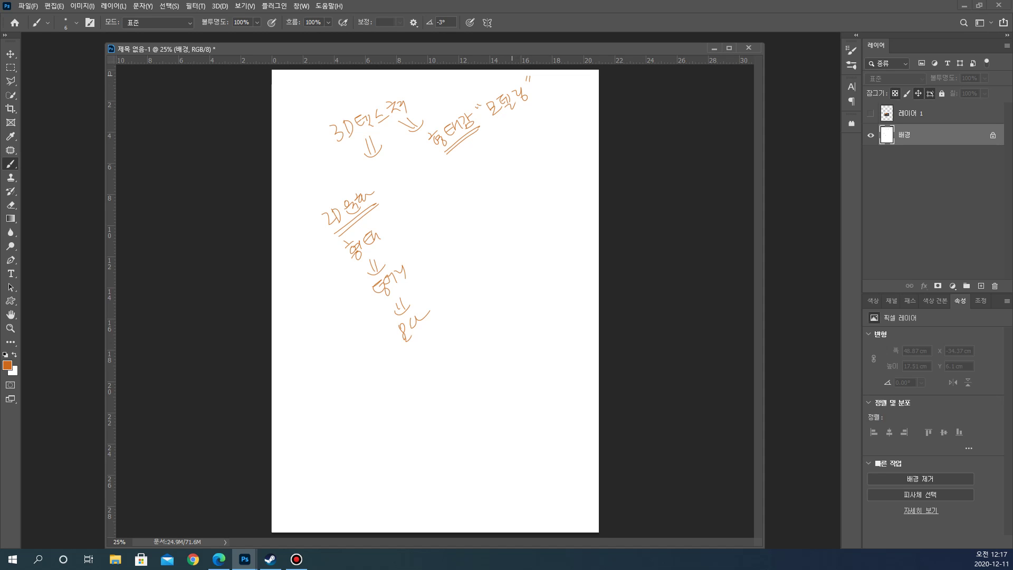
Write "3D" above "모델링" and add an arrow sequence below "형태감" leading to "덩어리" and "묘사"
{"action": "left_click_drag", "start_coordinate": [486, 83], "coordinate": [484, 91]}
{"action": "left_click_drag", "start_coordinate": [491, 78], "coordinate": [492, 90]}
{"action": "left_click_drag", "start_coordinate": [476, 151], "coordinate": [485, 170]}
{"action": "mouse_move", "coordinate": [478, 168]}
{"action": "left_mouse_down"}
{"action": "mouse_move", "coordinate": [501, 163]}
{"action": "mouse_move", "coordinate": [486, 191]}
{"action": "mouse_move", "coordinate": [497, 198]}
{"action": "mouse_move", "coordinate": [511, 196]}
{"action": "mouse_move", "coordinate": [521, 177]}
{"action": "mouse_move", "coordinate": [526, 184]}
{"action": "mouse_move", "coordinate": [515, 227]}
{"action": "left_mouse_up"}
{"action": "left_click_drag", "start_coordinate": [519, 210], "coordinate": [520, 228]}
{"action": "left_click_drag", "start_coordinate": [508, 223], "coordinate": [527, 217]}
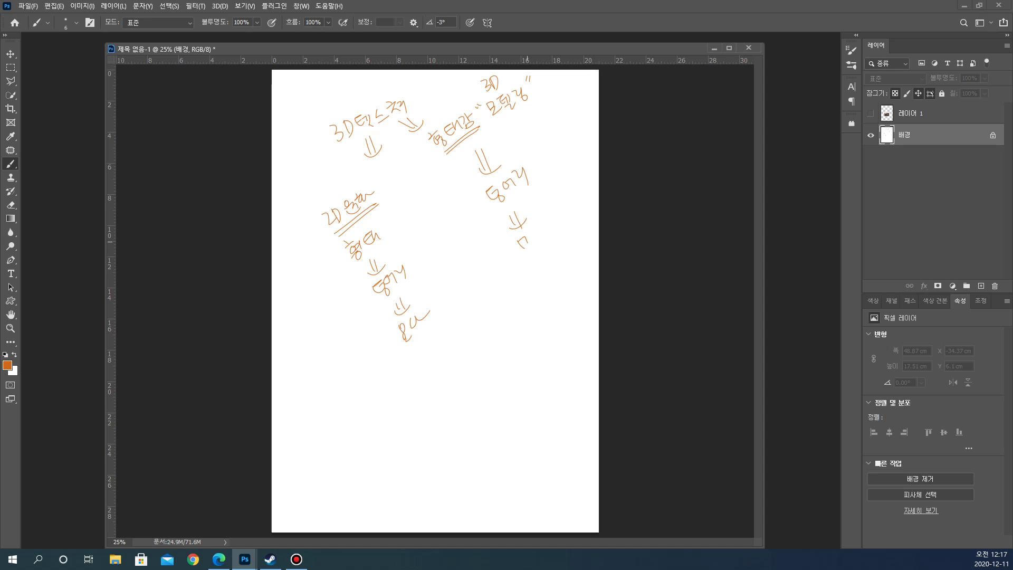
{"action": "left_click_drag", "start_coordinate": [525, 256], "coordinate": [544, 239]}
{"action": "left_click_drag", "start_coordinate": [543, 233], "coordinate": [547, 231]}
Double-underline the word "묘사" at the end of both sequences
{"action": "left_click_drag", "start_coordinate": [406, 347], "coordinate": [433, 322]}
{"action": "left_click_drag", "start_coordinate": [408, 350], "coordinate": [439, 323]}
{"action": "left_click_drag", "start_coordinate": [524, 265], "coordinate": [560, 244]}
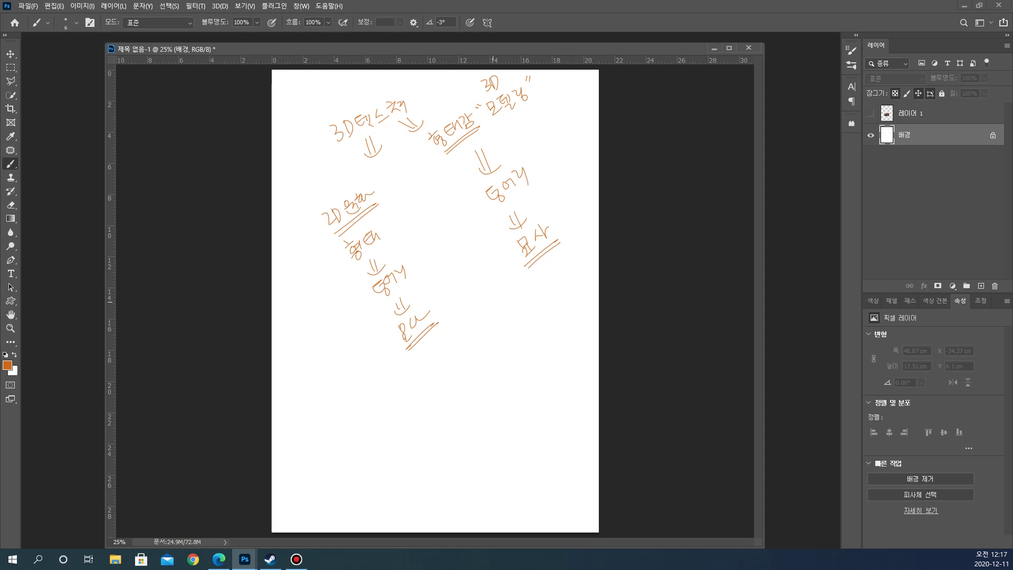
Handwrite "약간" below the 3D sequence and underline "형태" and "덩어리" in the 2D sequence
{"action": "left_click_drag", "start_coordinate": [490, 302], "coordinate": [494, 312]}
{"action": "left_click_drag", "start_coordinate": [495, 306], "coordinate": [510, 299]}
{"action": "left_click_drag", "start_coordinate": [514, 290], "coordinate": [518, 295]}
{"action": "left_click_drag", "start_coordinate": [509, 301], "coordinate": [521, 302]}
{"action": "mouse_move", "coordinate": [379, 304]}
{"action": "left_mouse_down"}
{"action": "mouse_move", "coordinate": [411, 279]}
{"action": "mouse_move", "coordinate": [385, 237]}
{"action": "left_mouse_up"}
{"action": "left_click_drag", "start_coordinate": [355, 268], "coordinate": [384, 240]}
Sketch an ellipse with side arcs and outward arrows under the 2D sequence, and a dotted parallelogram beside "약간"
{"action": "mouse_move", "coordinate": [393, 358]}
{"action": "left_mouse_down"}
{"action": "mouse_move", "coordinate": [437, 412]}
{"action": "mouse_move", "coordinate": [434, 437]}
{"action": "left_mouse_up"}
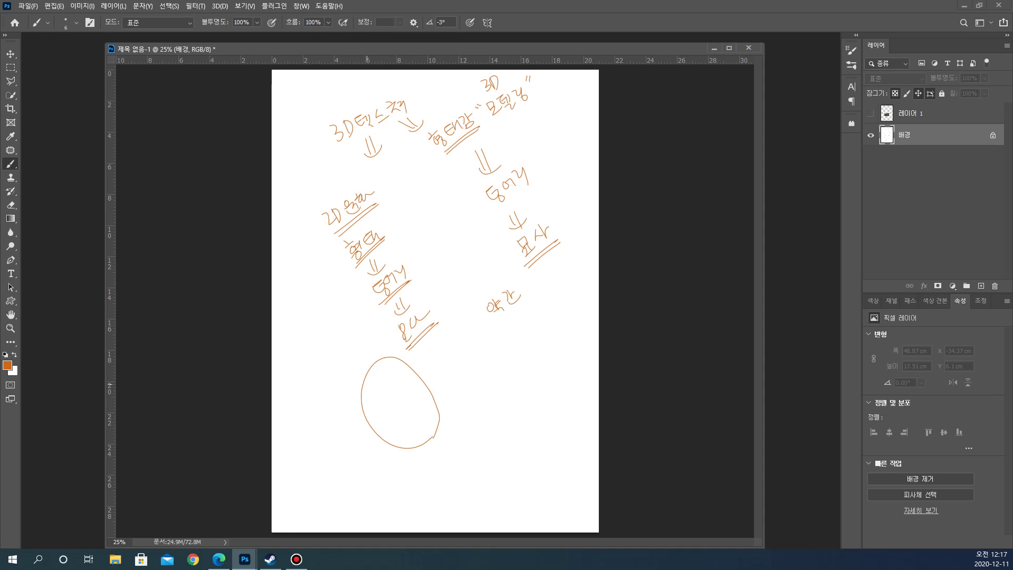
{"action": "left_click_drag", "start_coordinate": [351, 408], "coordinate": [385, 459]}
{"action": "mouse_move", "coordinate": [416, 359]}
{"action": "left_mouse_down"}
{"action": "mouse_move", "coordinate": [448, 425]}
{"action": "mouse_move", "coordinate": [407, 464]}
{"action": "left_mouse_up"}
{"action": "mouse_move", "coordinate": [412, 448]}
{"action": "left_mouse_down"}
{"action": "mouse_move", "coordinate": [415, 465]}
{"action": "mouse_move", "coordinate": [451, 426]}
{"action": "left_mouse_up"}
{"action": "mouse_move", "coordinate": [516, 316]}
{"action": "left_mouse_down"}
{"action": "mouse_move", "coordinate": [549, 319]}
{"action": "mouse_move", "coordinate": [514, 316]}
{"action": "mouse_move", "coordinate": [559, 286]}
{"action": "mouse_move", "coordinate": [560, 316]}
{"action": "left_mouse_up"}
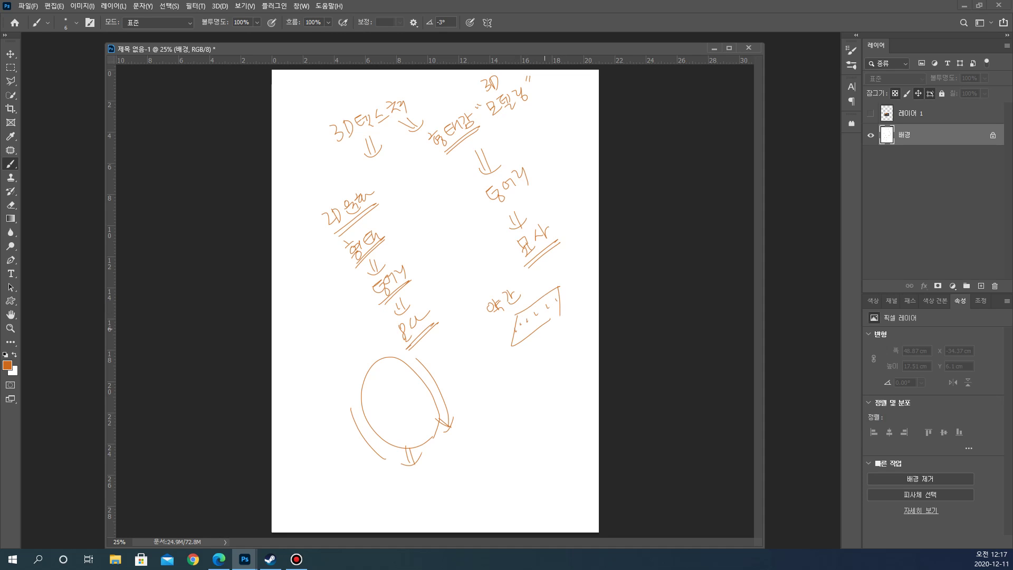
{"action": "mouse_move", "coordinate": [519, 365]}
{"action": "left_mouse_down"}
{"action": "mouse_move", "coordinate": [545, 356]}
{"action": "mouse_move", "coordinate": [526, 372]}
{"action": "left_mouse_up"}
Clear the background layer to white and set the foreground color to light gray d0d0d0
{"action": "key", "text": "ctrl+Delete"}
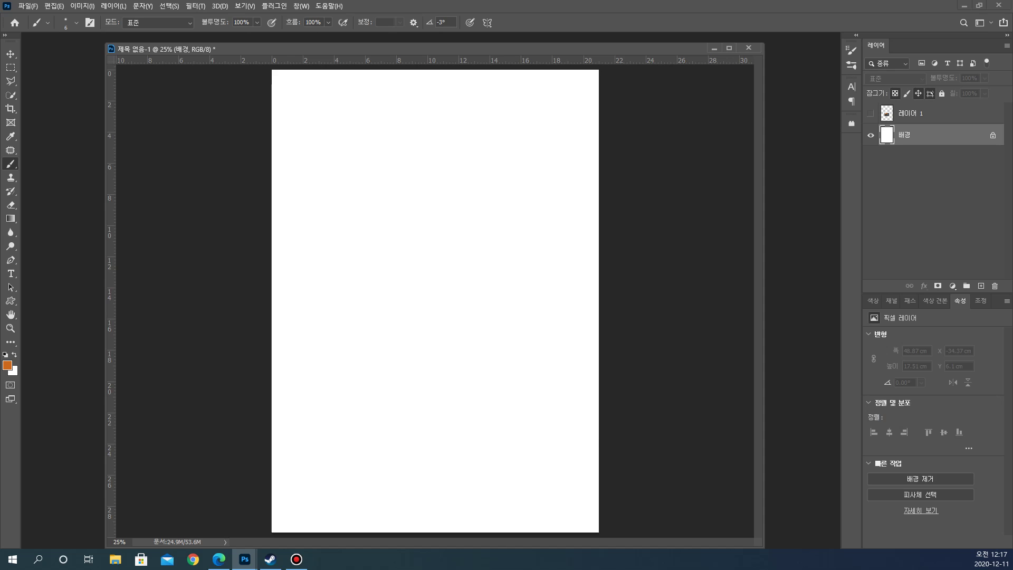
{"action": "left_click", "coordinate": [7, 365]}
{"action": "left_click", "coordinate": [390, 259]}
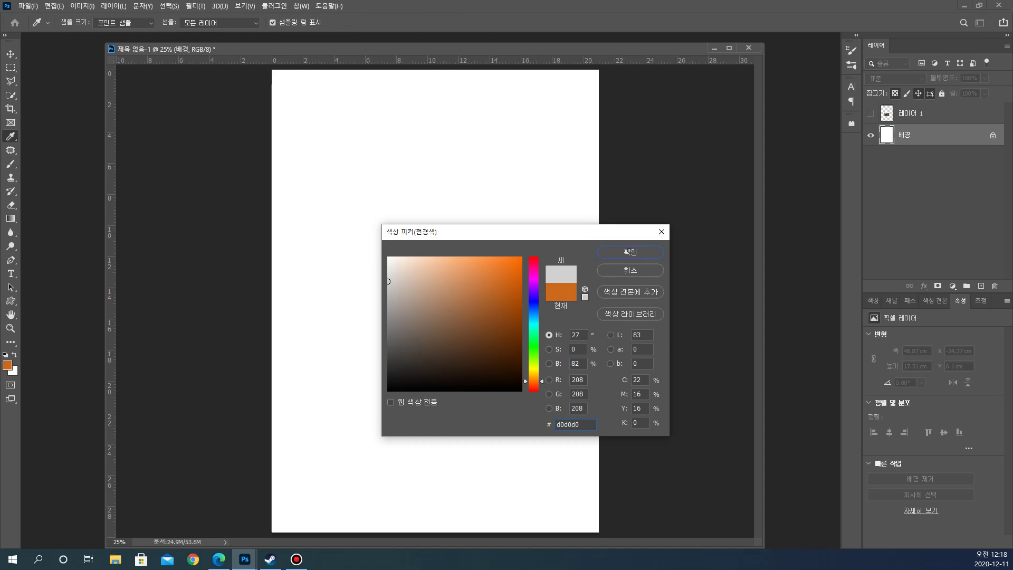
{"action": "left_click", "coordinate": [629, 252]}
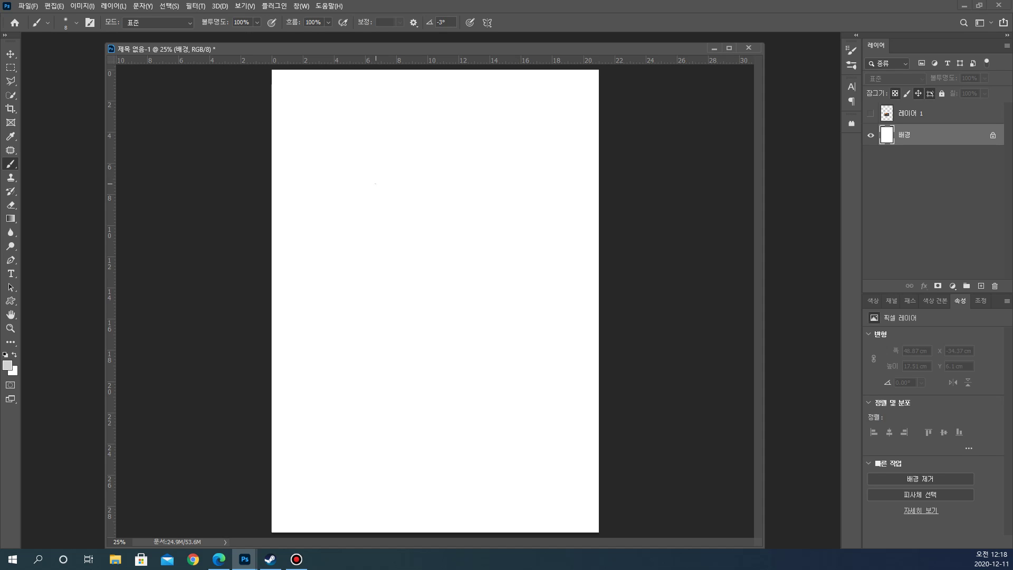
Enlarge the brush to 400 and paint a soft light gray blob in the page's upper-left area
{"action": "key", "text": "bracketright"}
{"action": "key", "text": "bracketright"}
{"action": "key", "text": "bracketright"}
{"action": "key", "text": "bracketright"}
{"action": "key", "text": "bracketright"}
{"action": "mouse_move", "coordinate": [378, 183]}
{"action": "left_mouse_down"}
{"action": "mouse_move", "coordinate": [364, 174]}
{"action": "mouse_move", "coordinate": [390, 196]}
{"action": "mouse_move", "coordinate": [354, 227]}
{"action": "left_mouse_up"}
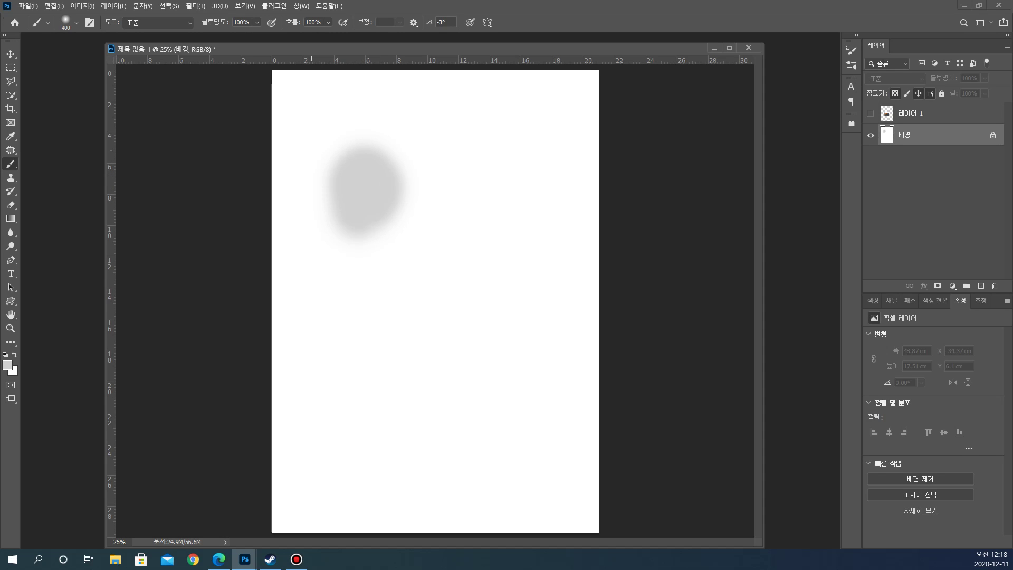
Set the foreground color to near-black and paint a soft dark oval directly below the gray blob
{"action": "left_click", "coordinate": [8, 365]}
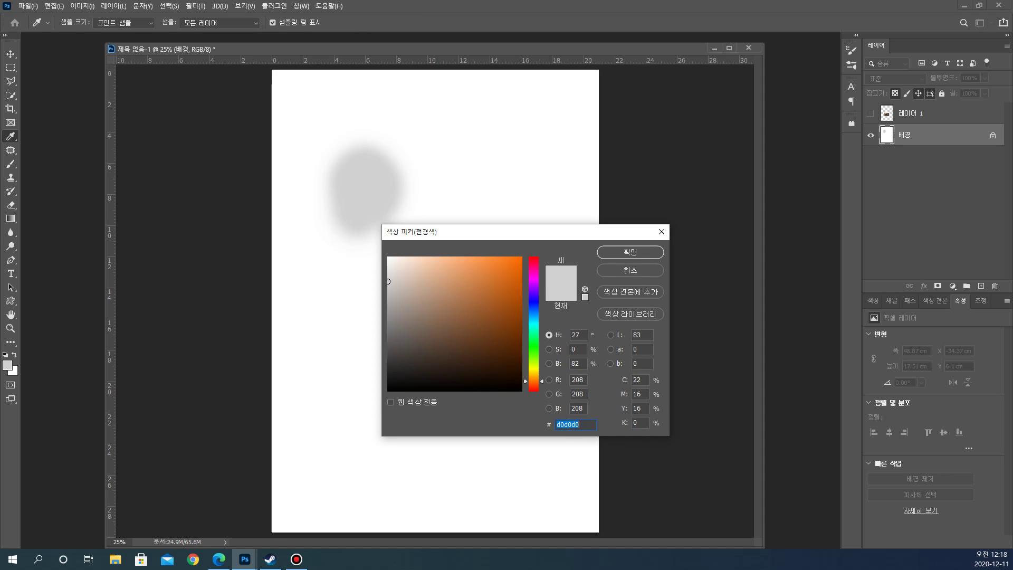
{"action": "left_click", "coordinate": [389, 385]}
{"action": "left_click", "coordinate": [630, 252]}
{"action": "mouse_move", "coordinate": [370, 293]}
{"action": "left_mouse_down"}
{"action": "mouse_move", "coordinate": [356, 312]}
{"action": "mouse_move", "coordinate": [372, 265]}
{"action": "mouse_move", "coordinate": [361, 243]}
{"action": "left_mouse_up"}
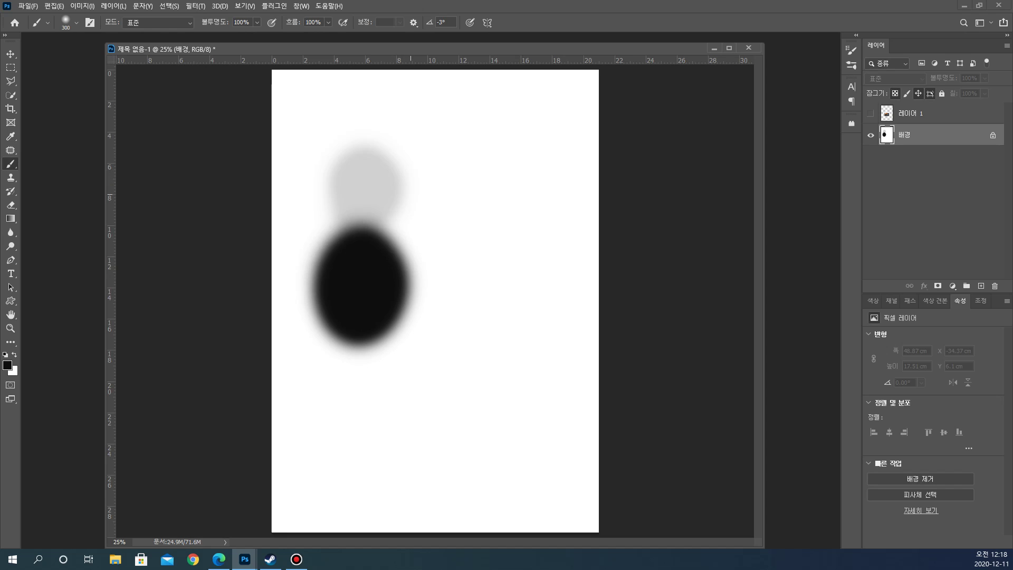
Sample in-between grays from the canvas and blend the seam upward into progressively lighter tones with a size 500 brush
{"action": "key", "text": "alt"}
{"action": "left_click", "coordinate": [358, 220], "text": "alt"}
{"action": "mouse_move", "coordinate": [341, 216]}
{"action": "left_mouse_down"}
{"action": "mouse_move", "coordinate": [337, 236]}
{"action": "mouse_move", "coordinate": [364, 227]}
{"action": "mouse_move", "coordinate": [360, 246]}
{"action": "left_mouse_up"}
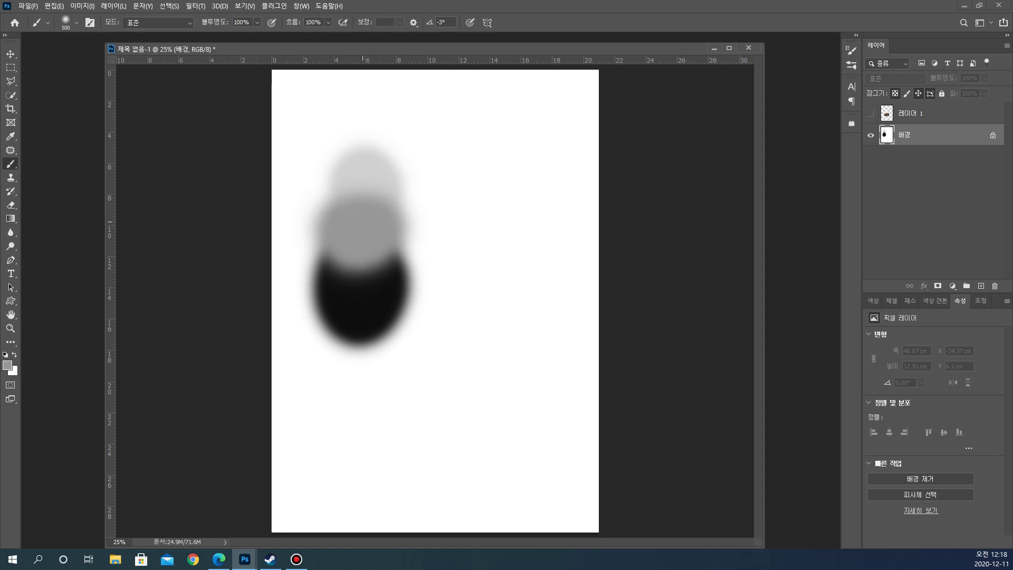
{"action": "left_click", "coordinate": [358, 196], "text": "alt"}
{"action": "left_click_drag", "start_coordinate": [349, 193], "coordinate": [372, 184]}
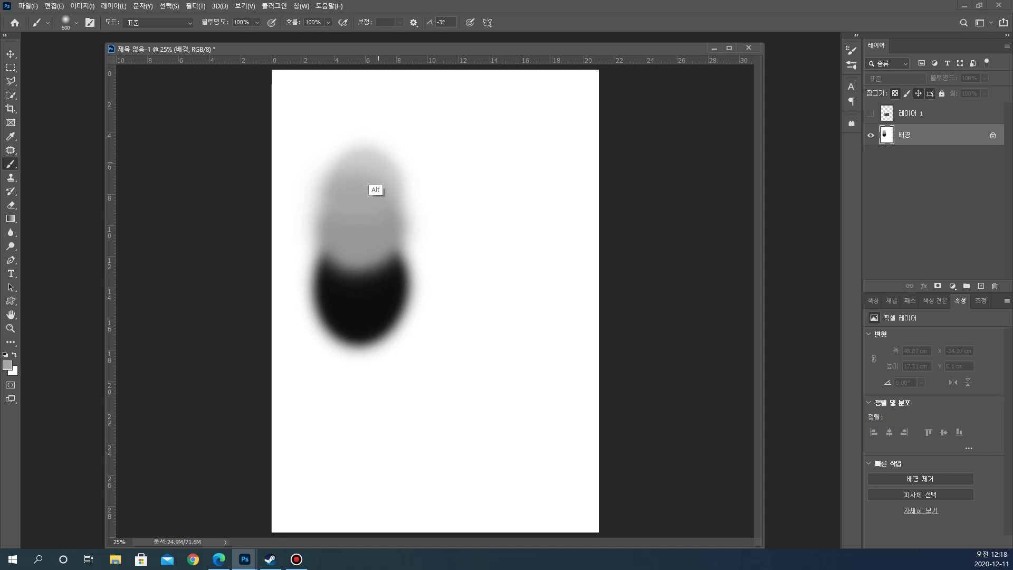
{"action": "left_click", "coordinate": [369, 154], "text": "alt"}
{"action": "mouse_move", "coordinate": [350, 147]}
{"action": "left_mouse_down"}
{"action": "mouse_move", "coordinate": [372, 143]}
{"action": "mouse_move", "coordinate": [354, 127]}
{"action": "left_mouse_up"}
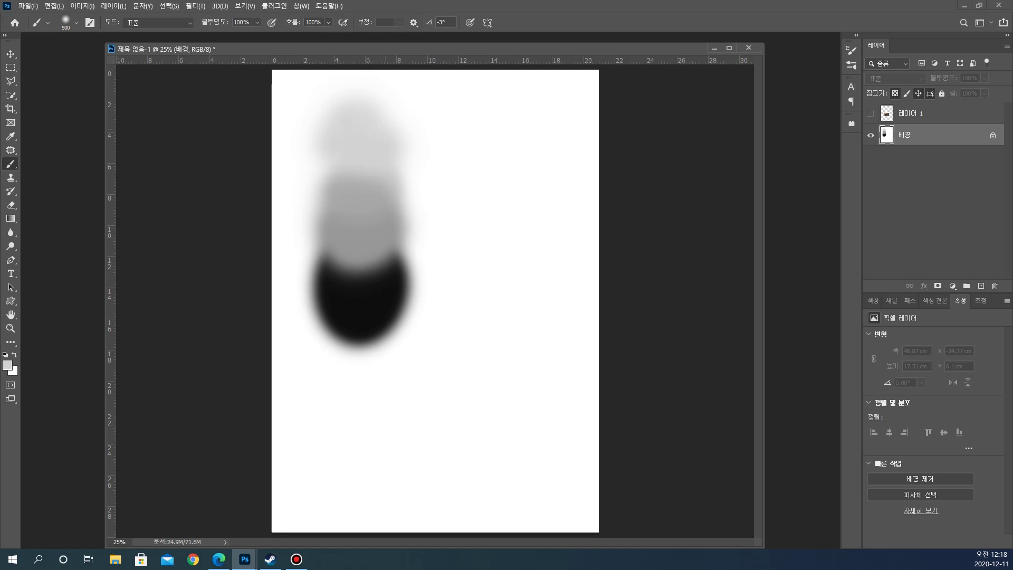
{"action": "left_click", "coordinate": [364, 170], "text": "alt"}
{"action": "mouse_move", "coordinate": [351, 169]}
{"action": "left_mouse_down"}
{"action": "mouse_move", "coordinate": [388, 174]}
{"action": "mouse_move", "coordinate": [349, 176]}
{"action": "mouse_move", "coordinate": [386, 183]}
{"action": "left_mouse_up"}
Sample a darker mid gray and paint it over the upper part of the black oval to soften the transition
{"action": "left_click", "coordinate": [352, 164], "text": "alt"}
{"action": "left_click", "coordinate": [360, 214], "text": "alt"}
{"action": "left_click", "coordinate": [375, 287], "text": "alt"}
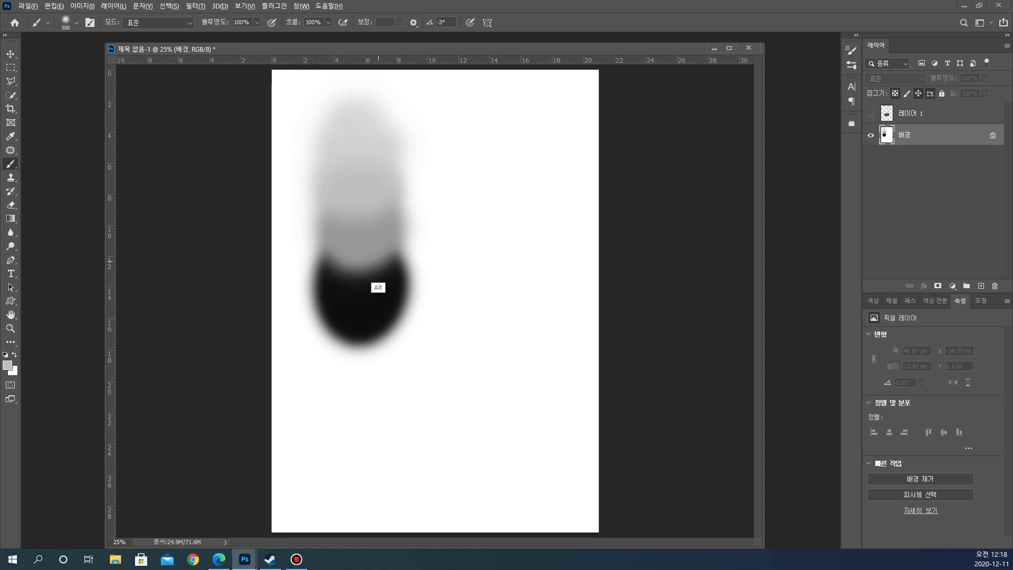
{"action": "mouse_move", "coordinate": [376, 287]}
{"action": "left_mouse_down"}
{"action": "mouse_move", "coordinate": [341, 261]}
{"action": "mouse_move", "coordinate": [391, 264]}
{"action": "mouse_move", "coordinate": [386, 283]}
{"action": "left_mouse_up"}
{"action": "left_click", "coordinate": [361, 306], "text": "alt"}
{"action": "left_click", "coordinate": [364, 280], "text": "alt"}
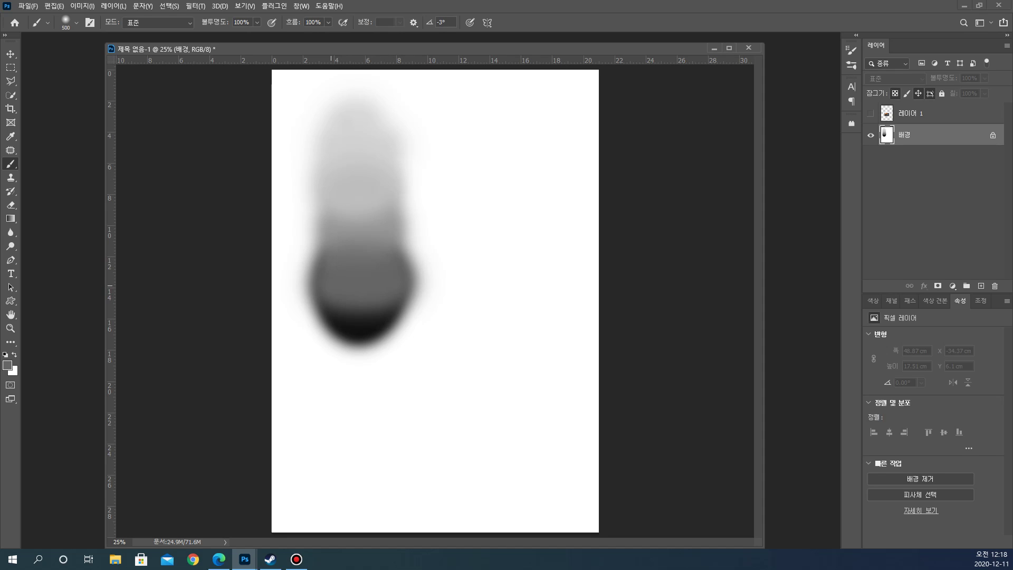
Sample the dark tones and extend the lower end of the shape downward into a smooth dark gradation
{"action": "left_click", "coordinate": [365, 324], "text": "alt"}
{"action": "left_click_drag", "start_coordinate": [346, 344], "coordinate": [390, 345]}
{"action": "left_click", "coordinate": [361, 312], "text": "alt"}
{"action": "left_click_drag", "start_coordinate": [344, 304], "coordinate": [381, 304]}
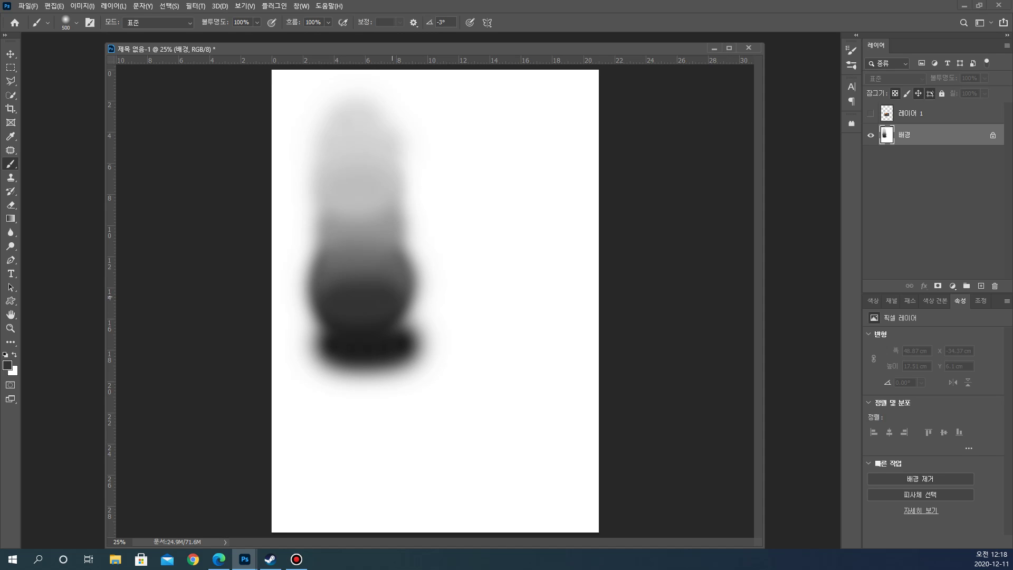
{"action": "left_click", "coordinate": [365, 328], "text": "alt"}
{"action": "left_click", "coordinate": [346, 324], "text": "alt"}
{"action": "mouse_move", "coordinate": [341, 336]}
{"action": "left_mouse_down"}
{"action": "mouse_move", "coordinate": [373, 339]}
{"action": "mouse_move", "coordinate": [387, 362]}
{"action": "left_mouse_up"}
{"action": "left_click", "coordinate": [370, 355], "text": "alt"}
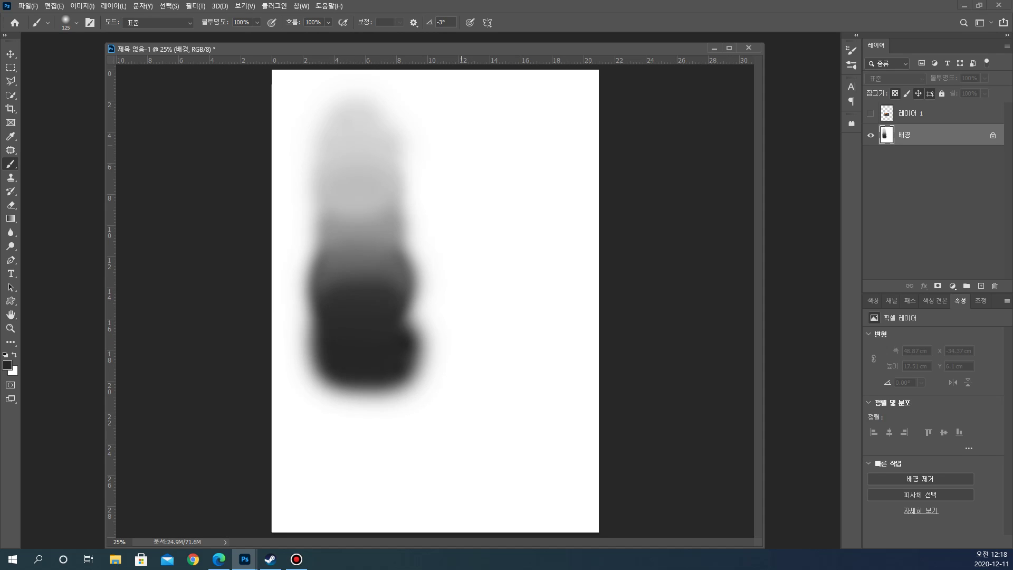
Reduce the brush to 50 and handwrite "덩어리!!" in quotation marks beside the gradation
{"action": "key", "text": "bracketleft"}
{"action": "key", "text": "bracketleft"}
{"action": "key", "text": "bracketleft"}
{"action": "mouse_move", "coordinate": [447, 176]}
{"action": "left_mouse_down"}
{"action": "mouse_move", "coordinate": [442, 185]}
{"action": "mouse_move", "coordinate": [459, 190]}
{"action": "mouse_move", "coordinate": [506, 170]}
{"action": "mouse_move", "coordinate": [511, 143]}
{"action": "mouse_move", "coordinate": [523, 136]}
{"action": "mouse_move", "coordinate": [525, 157]}
{"action": "left_mouse_up"}
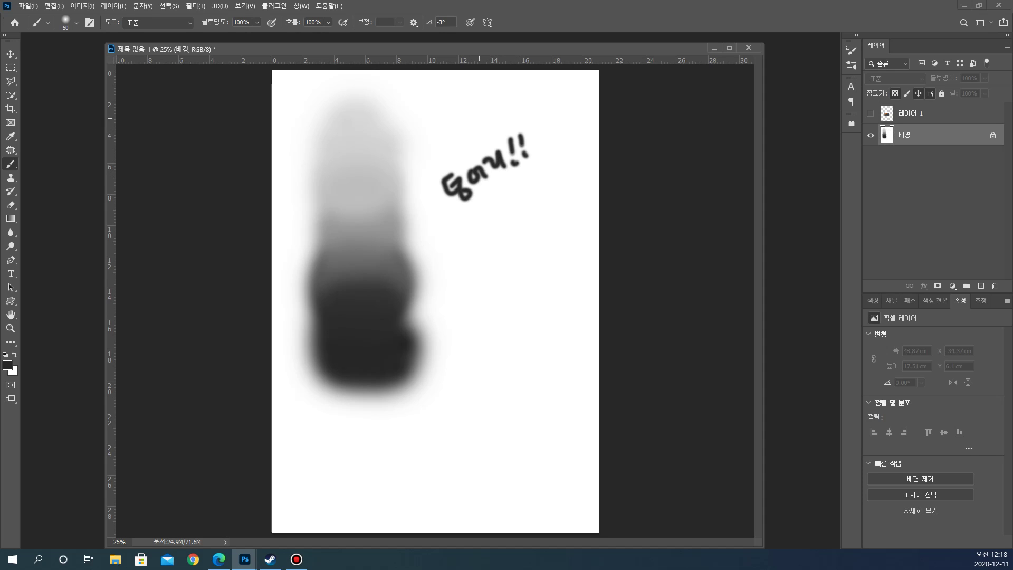
{"action": "left_click", "coordinate": [417, 190]}
{"action": "left_click", "coordinate": [425, 184]}
{"action": "left_click_drag", "start_coordinate": [527, 118], "coordinate": [533, 121]}
Handwrite "50%" under "덩어리!!" and double-underline it
{"action": "left_click_drag", "start_coordinate": [482, 227], "coordinate": [475, 253]}
{"action": "mouse_move", "coordinate": [497, 223]}
{"action": "left_mouse_down"}
{"action": "mouse_move", "coordinate": [490, 240]}
{"action": "mouse_move", "coordinate": [499, 224]}
{"action": "left_mouse_up"}
{"action": "mouse_move", "coordinate": [520, 205]}
{"action": "left_mouse_down"}
{"action": "mouse_move", "coordinate": [505, 226]}
{"action": "mouse_move", "coordinate": [511, 218]}
{"action": "left_mouse_up"}
{"action": "left_click_drag", "start_coordinate": [520, 212], "coordinate": [525, 217]}
{"action": "mouse_move", "coordinate": [481, 266]}
{"action": "left_mouse_down"}
{"action": "mouse_move", "coordinate": [543, 219]}
{"action": "mouse_move", "coordinate": [487, 266]}
{"action": "left_mouse_up"}
{"action": "mouse_move", "coordinate": [496, 249]}
{"action": "left_mouse_down"}
{"action": "mouse_move", "coordinate": [499, 258]}
{"action": "mouse_move", "coordinate": [508, 248]}
{"action": "left_mouse_up"}
{"action": "left_click_drag", "start_coordinate": [513, 234], "coordinate": [516, 241]}
{"action": "left_click_drag", "start_coordinate": [521, 228], "coordinate": [544, 218]}
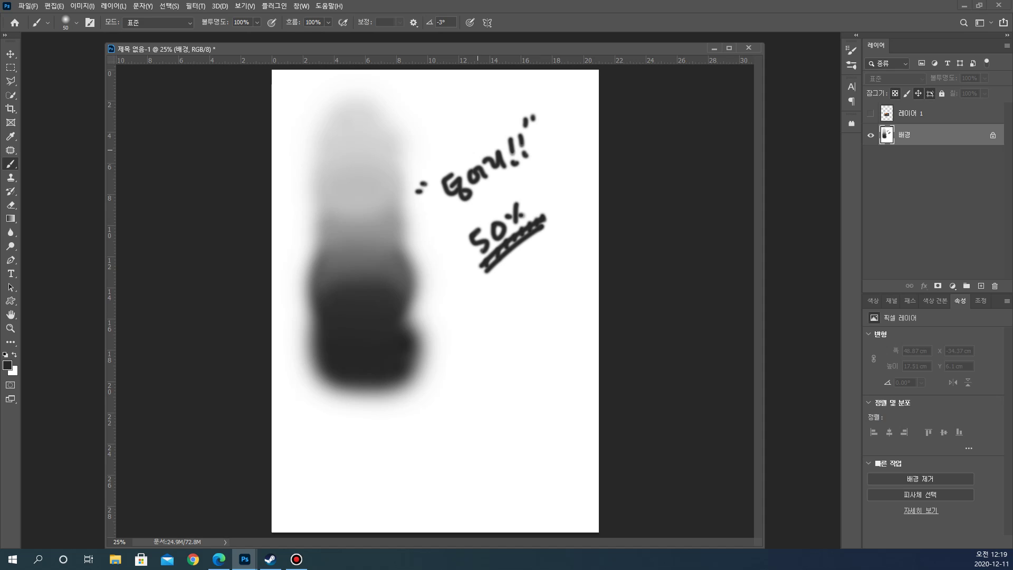
Handwrite "색 덩어리" and "명도!!" below "50%" and circle the whole gray gradation
{"action": "mouse_move", "coordinate": [457, 316]}
{"action": "left_mouse_down"}
{"action": "mouse_move", "coordinate": [471, 314]}
{"action": "mouse_move", "coordinate": [484, 330]}
{"action": "left_mouse_up"}
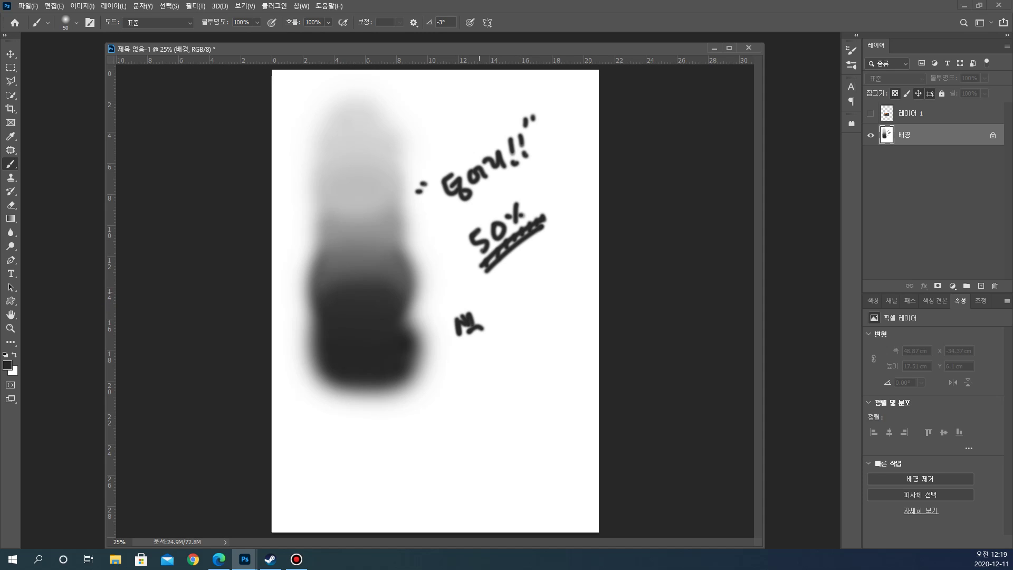
{"action": "mouse_move", "coordinate": [483, 317]}
{"action": "left_mouse_down"}
{"action": "mouse_move", "coordinate": [500, 316]}
{"action": "mouse_move", "coordinate": [542, 274]}
{"action": "mouse_move", "coordinate": [549, 285]}
{"action": "left_mouse_up"}
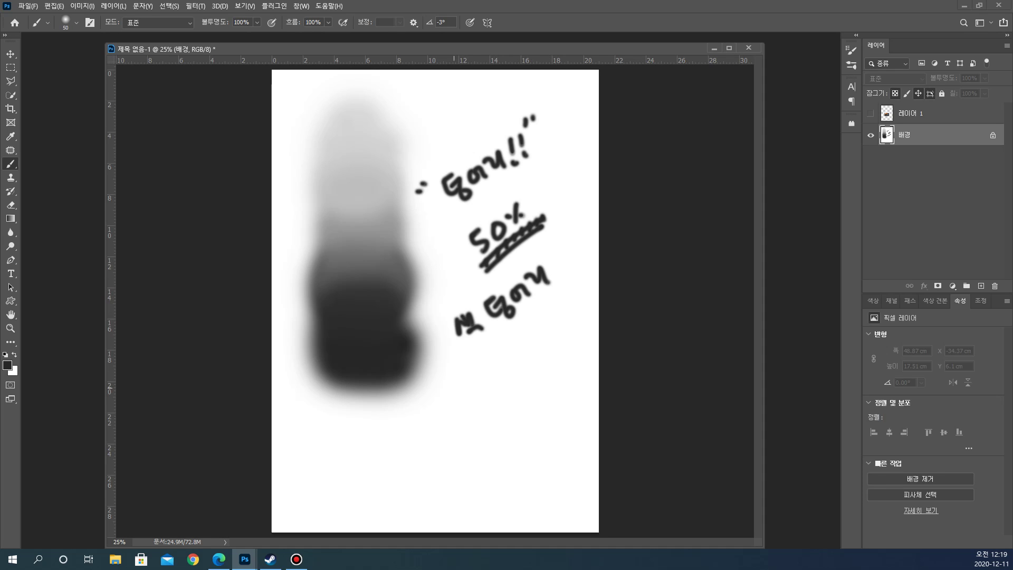
{"action": "mouse_move", "coordinate": [457, 376]}
{"action": "left_mouse_down"}
{"action": "mouse_move", "coordinate": [449, 399]}
{"action": "mouse_move", "coordinate": [478, 394]}
{"action": "mouse_move", "coordinate": [485, 357]}
{"action": "mouse_move", "coordinate": [488, 384]}
{"action": "left_mouse_up"}
{"action": "mouse_move", "coordinate": [486, 384]}
{"action": "left_mouse_down"}
{"action": "mouse_move", "coordinate": [505, 368]}
{"action": "mouse_move", "coordinate": [500, 359]}
{"action": "left_mouse_up"}
{"action": "left_click", "coordinate": [508, 366]}
{"action": "left_click_drag", "start_coordinate": [516, 334], "coordinate": [511, 350]}
{"action": "left_click", "coordinate": [522, 356]}
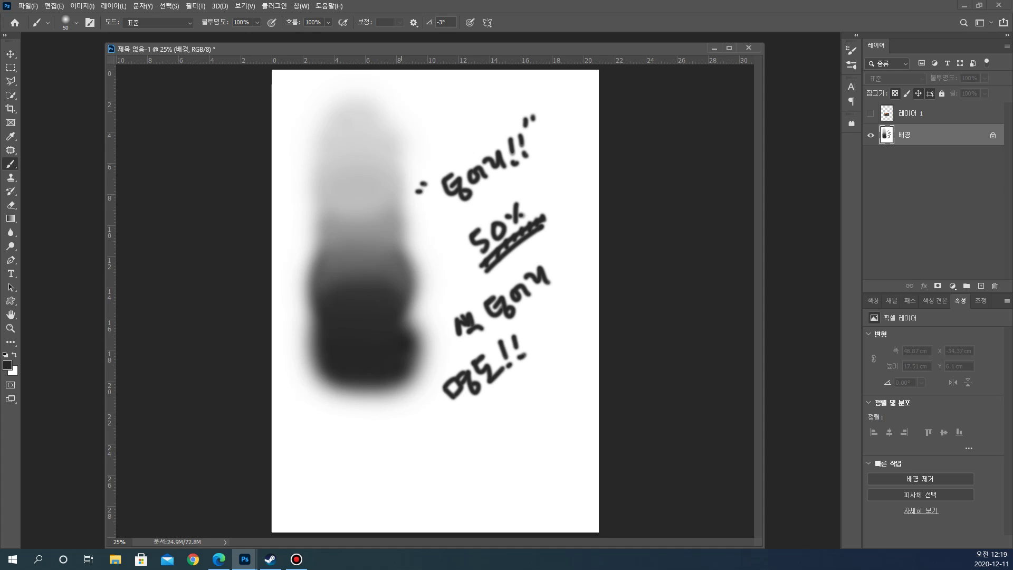
{"action": "mouse_move", "coordinate": [316, 91]}
{"action": "left_mouse_down"}
{"action": "mouse_move", "coordinate": [420, 179]}
{"action": "mouse_move", "coordinate": [281, 244]}
{"action": "mouse_move", "coordinate": [316, 92]}
{"action": "left_mouse_up"}
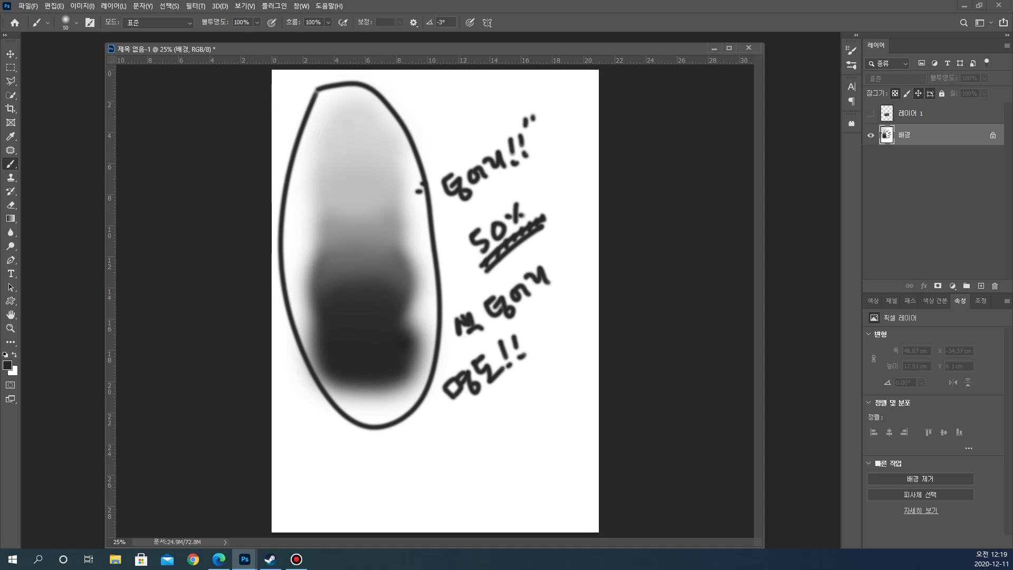
Clear the background layer to white and set the foreground color to light yellow for the brush
{"action": "key", "text": "ctrl+Delete"}
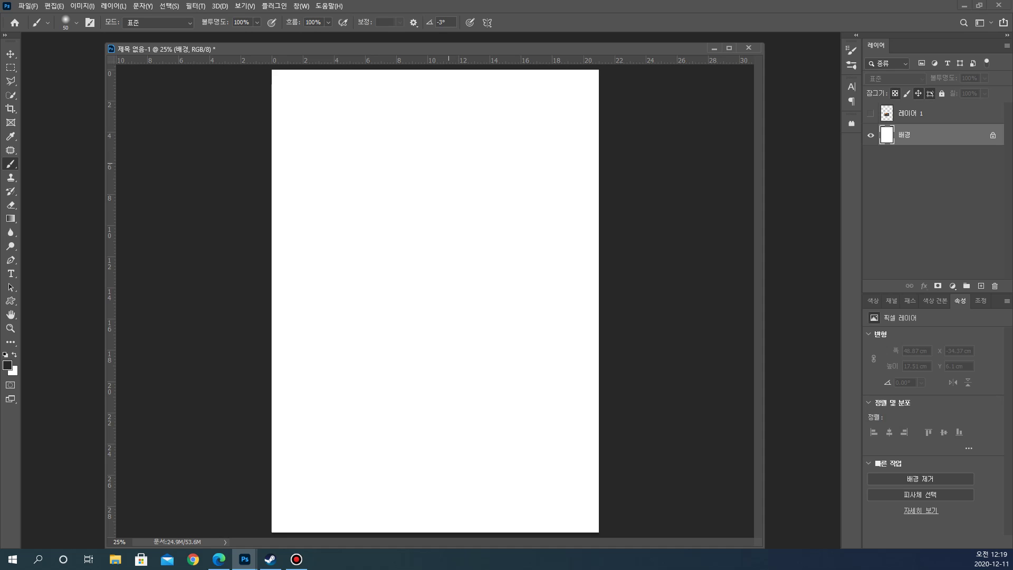
{"action": "left_click", "coordinate": [7, 365]}
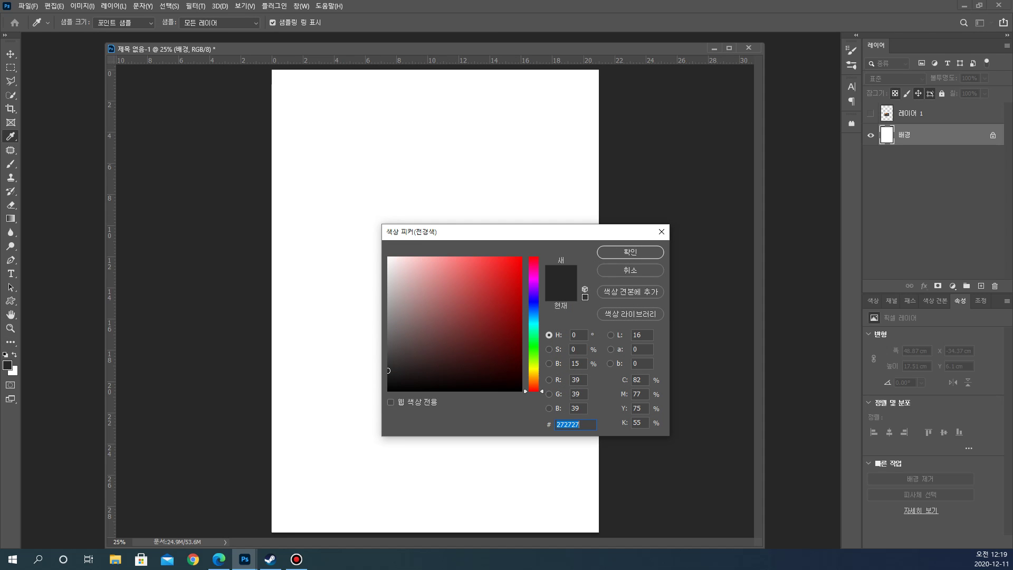
{"action": "left_click", "coordinate": [534, 369]}
{"action": "left_click", "coordinate": [419, 257]}
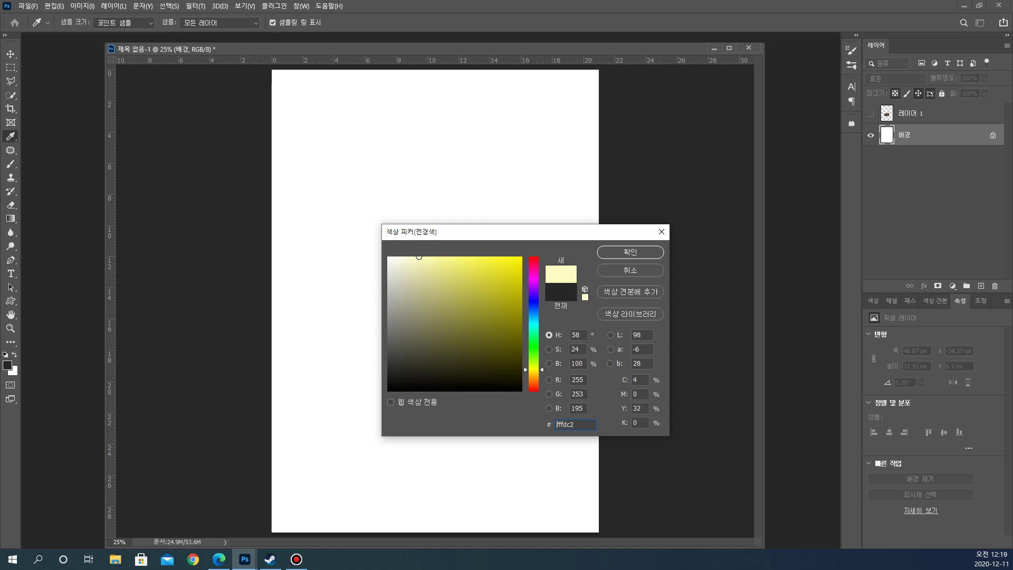
{"action": "left_click_drag", "start_coordinate": [419, 257], "coordinate": [452, 264]}
{"action": "key", "text": "Return"}
{"action": "key", "text": "b"}
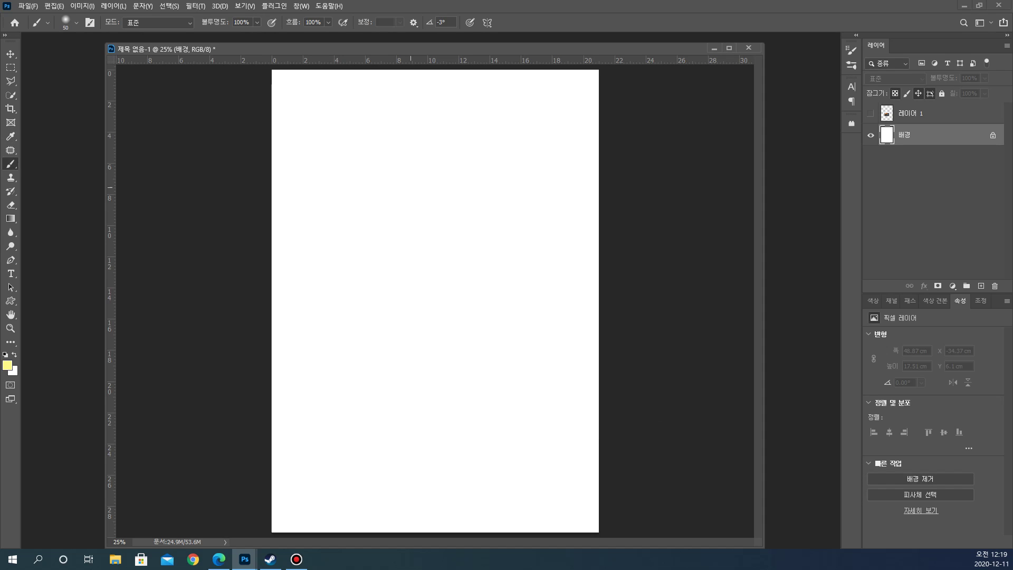
Enlarge the brush to 500 and paint a soft yellow blob in the upper middle of the page
{"action": "mouse_move", "coordinate": [422, 174]}
{"action": "left_mouse_down"}
{"action": "mouse_move", "coordinate": [404, 188]}
{"action": "mouse_move", "coordinate": [426, 179]}
{"action": "left_mouse_up"}
{"action": "key", "text": "bracketright"}
{"action": "key", "text": "bracketright"}
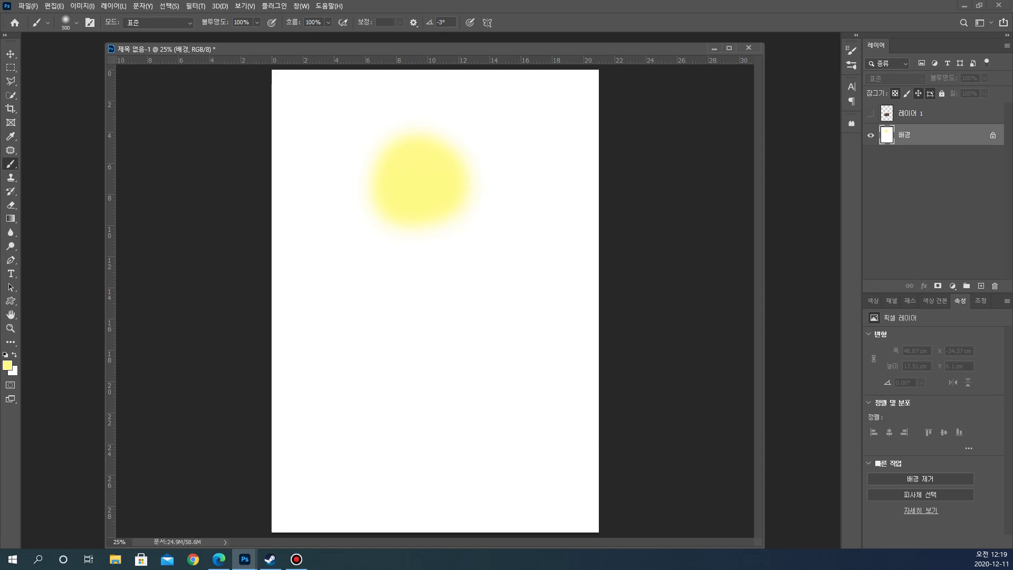
Set the foreground color to golden orange and paint a soft blob directly beneath the yellow one
{"action": "left_click", "coordinate": [8, 365]}
{"action": "left_click", "coordinate": [533, 376]}
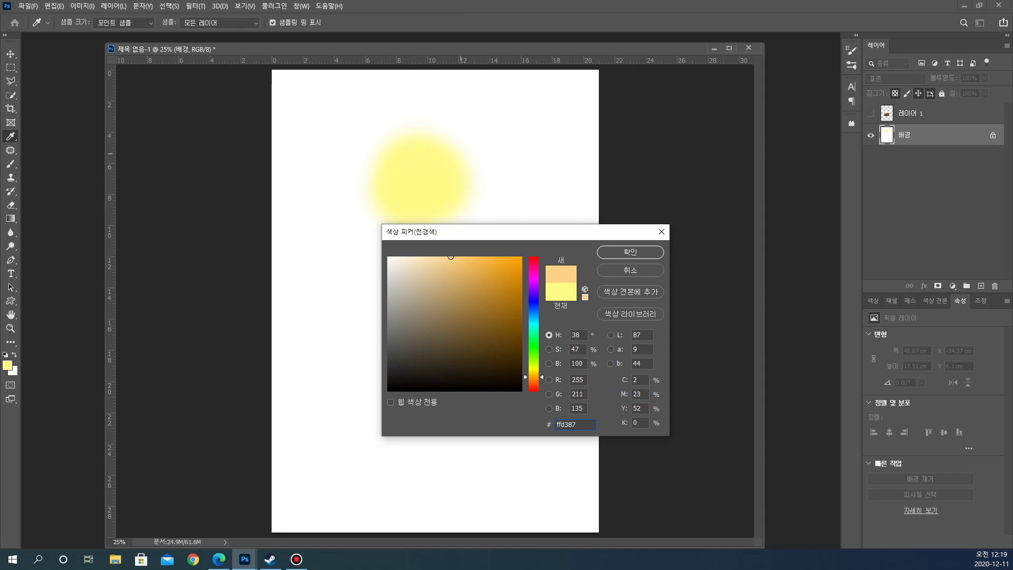
{"action": "left_click", "coordinate": [485, 279]}
{"action": "key", "text": "Return"}
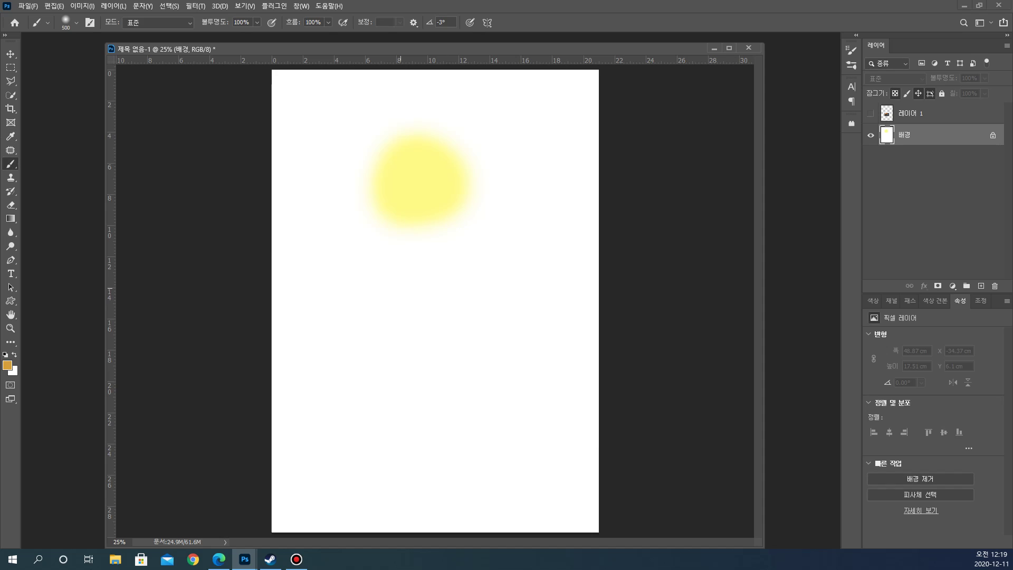
{"action": "mouse_move", "coordinate": [408, 280]}
{"action": "left_mouse_down"}
{"action": "mouse_move", "coordinate": [403, 258]}
{"action": "mouse_move", "coordinate": [440, 254]}
{"action": "mouse_move", "coordinate": [441, 265]}
{"action": "left_mouse_up"}
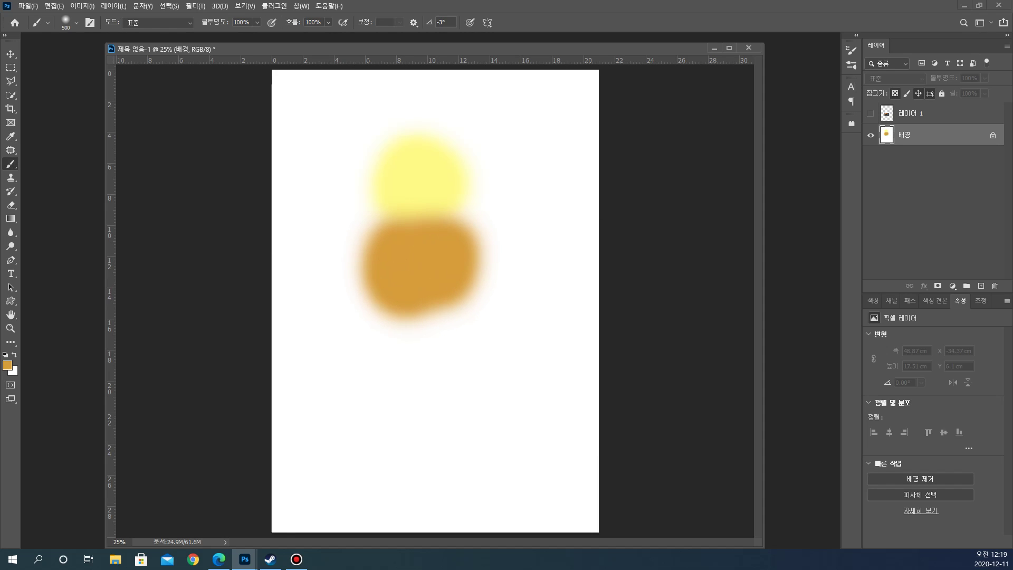
Set the foreground color to dark reddish brown and paint a soft blob beneath the orange one
{"action": "left_click", "coordinate": [7, 365]}
{"action": "left_click", "coordinate": [534, 386]}
{"action": "left_click", "coordinate": [502, 304]}
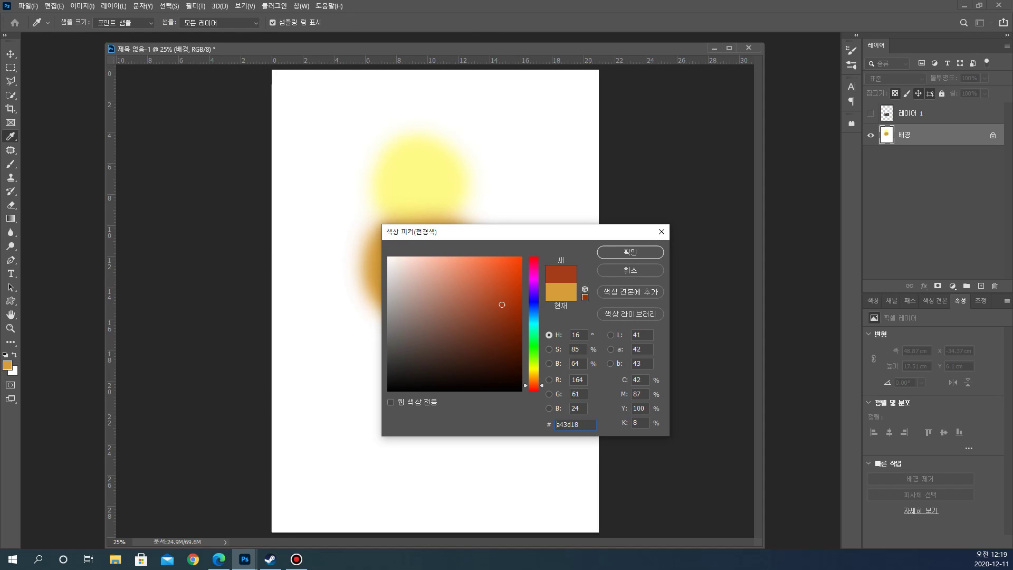
{"action": "key", "text": "Return"}
{"action": "mouse_move", "coordinate": [417, 311]}
{"action": "left_mouse_down"}
{"action": "mouse_move", "coordinate": [369, 364]}
{"action": "mouse_move", "coordinate": [459, 327]}
{"action": "mouse_move", "coordinate": [456, 364]}
{"action": "left_mouse_up"}
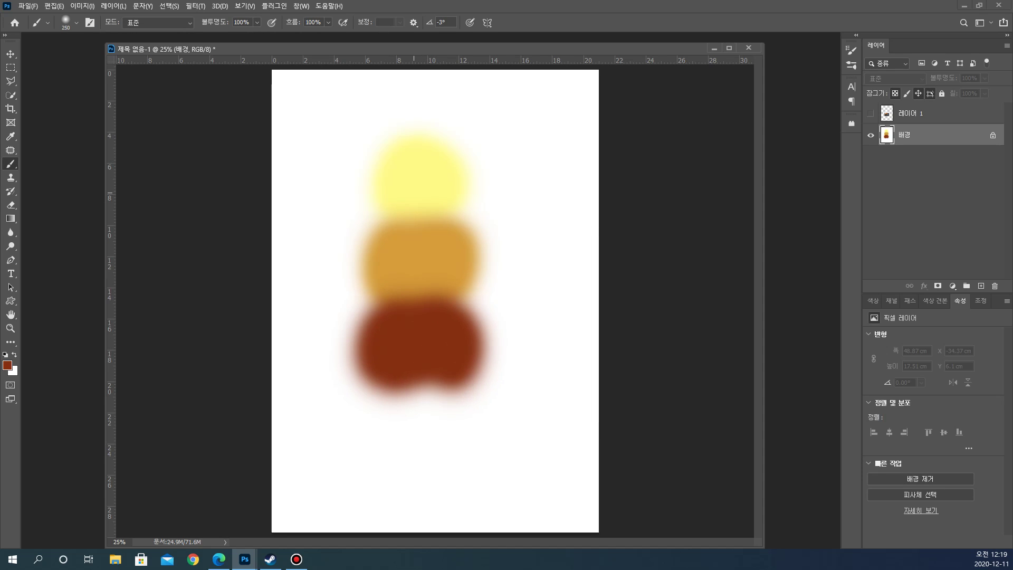
Blend the boundary between the yellow and orange blobs by painting with intermediate colors sampled from their edge
{"action": "left_click", "coordinate": [409, 241], "text": "alt"}
{"action": "left_click_drag", "start_coordinate": [374, 208], "coordinate": [454, 200]}
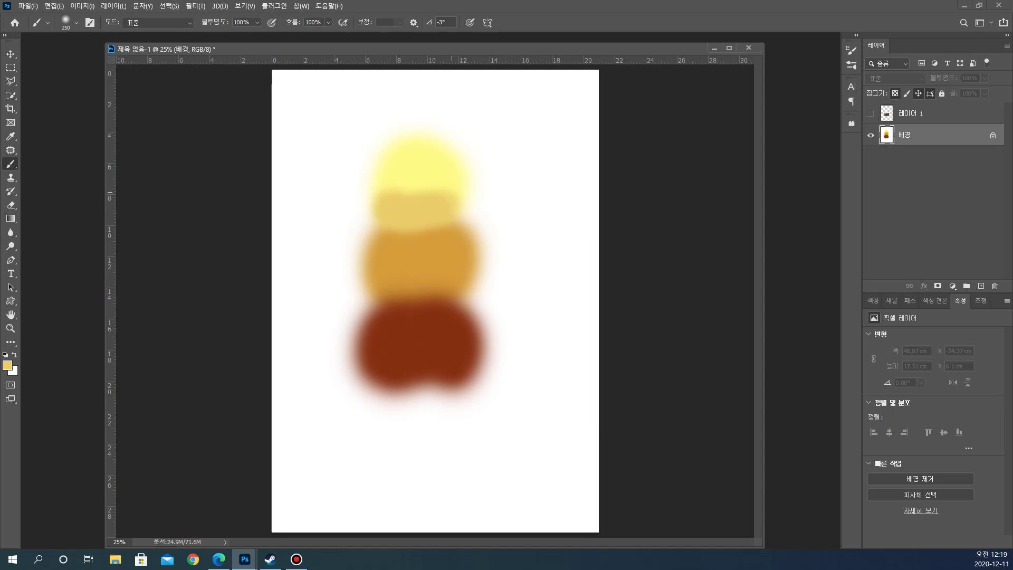
{"action": "mouse_move", "coordinate": [394, 209]}
{"action": "left_mouse_down"}
{"action": "mouse_move", "coordinate": [439, 207]}
{"action": "mouse_move", "coordinate": [429, 192]}
{"action": "left_mouse_up"}
{"action": "left_click", "coordinate": [415, 188], "text": "alt"}
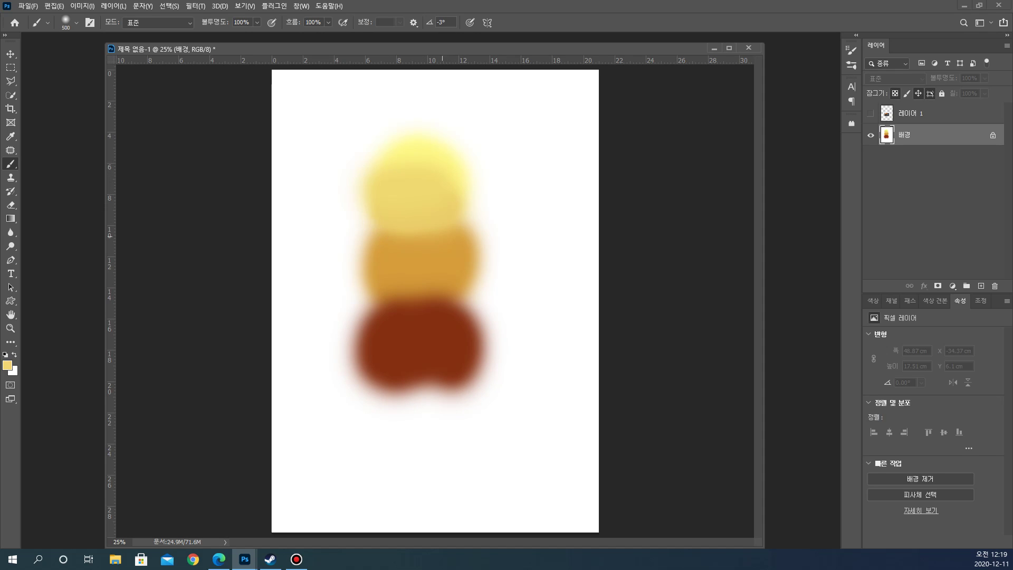
{"action": "left_click", "coordinate": [416, 232], "text": "alt"}
{"action": "left_click_drag", "start_coordinate": [372, 248], "coordinate": [467, 247]}
Blend the boundary between the orange and brown blobs by painting over it with sampled in-between tones
{"action": "left_click", "coordinate": [413, 313], "text": "alt"}
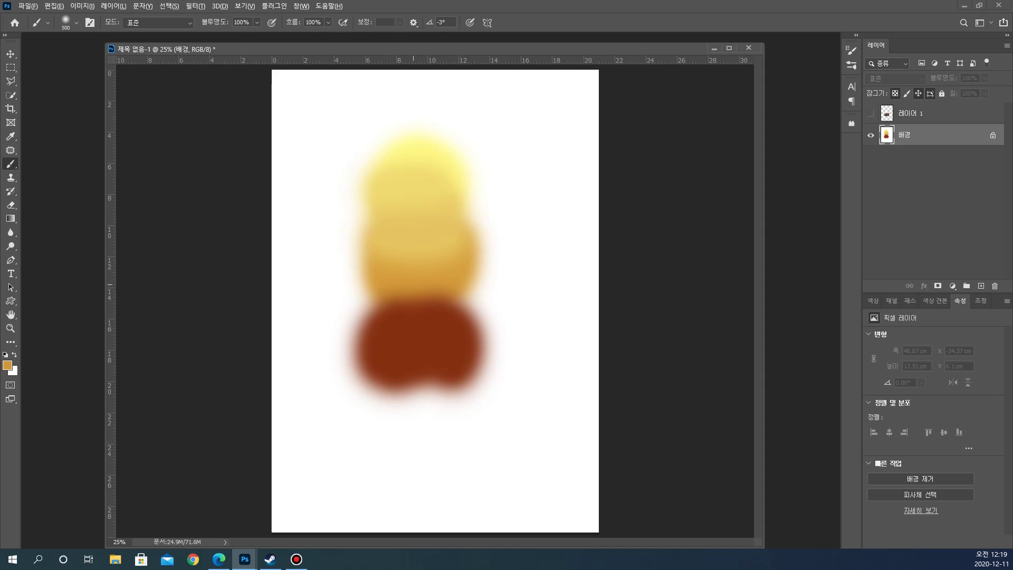
{"action": "left_click_drag", "start_coordinate": [372, 312], "coordinate": [467, 308]}
{"action": "left_click", "coordinate": [426, 338], "text": "alt"}
{"action": "left_click_drag", "start_coordinate": [389, 320], "coordinate": [457, 320]}
{"action": "left_click", "coordinate": [429, 321], "text": "alt"}
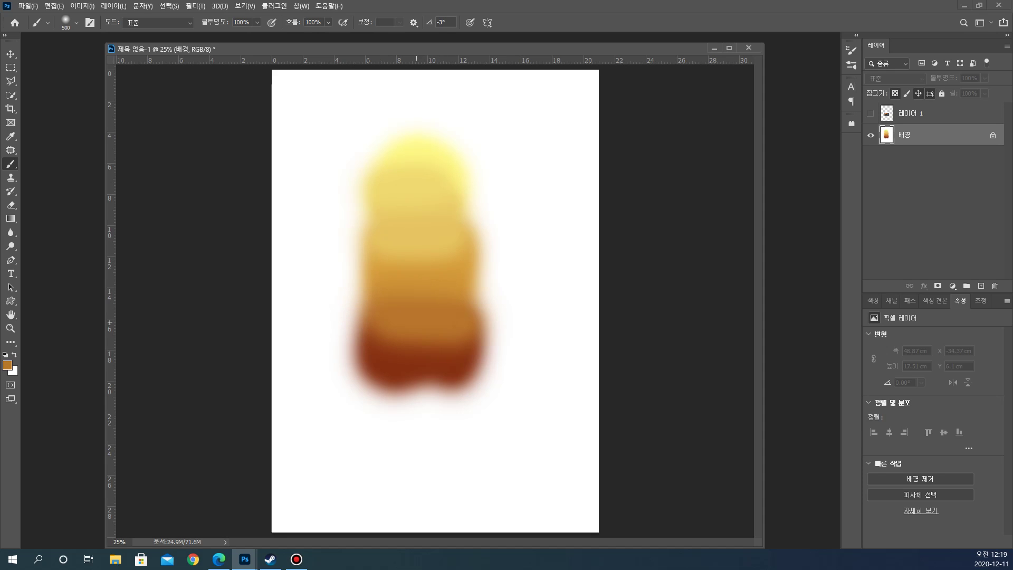
{"action": "left_click_drag", "start_coordinate": [396, 332], "coordinate": [459, 329]}
Extend the reddish-brown area downward and smooth its transition to the lighter brown with sampled colors
{"action": "left_click", "coordinate": [411, 365], "text": "alt"}
{"action": "left_click", "coordinate": [411, 365], "text": "alt"}
{"action": "left_click_drag", "start_coordinate": [393, 388], "coordinate": [458, 390]}
{"action": "left_click", "coordinate": [420, 358], "text": "alt"}
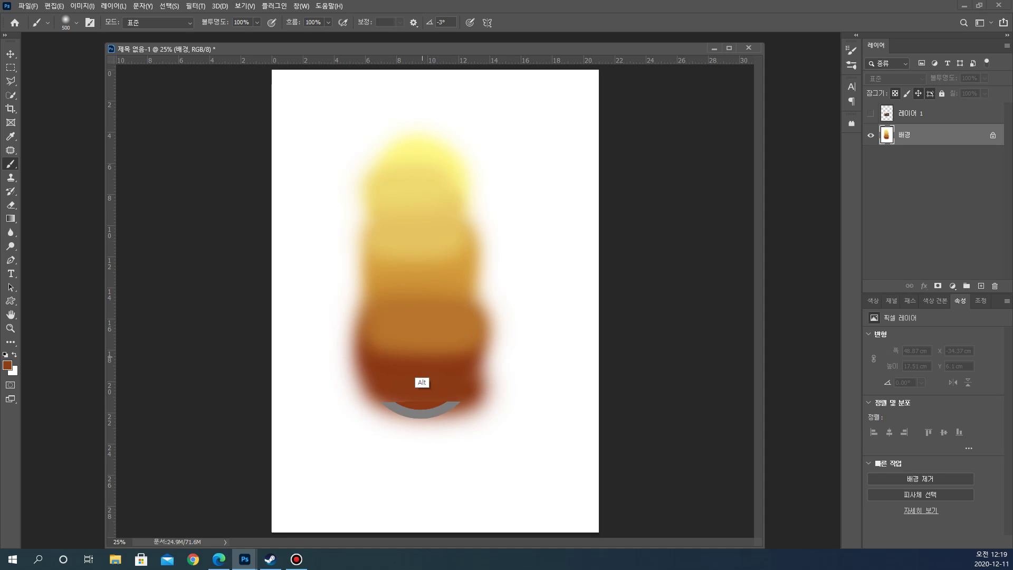
{"action": "mouse_move", "coordinate": [419, 353]}
{"action": "left_mouse_down"}
{"action": "mouse_move", "coordinate": [382, 353]}
{"action": "mouse_move", "coordinate": [439, 350]}
{"action": "left_mouse_up"}
{"action": "left_click", "coordinate": [419, 400], "text": "alt"}
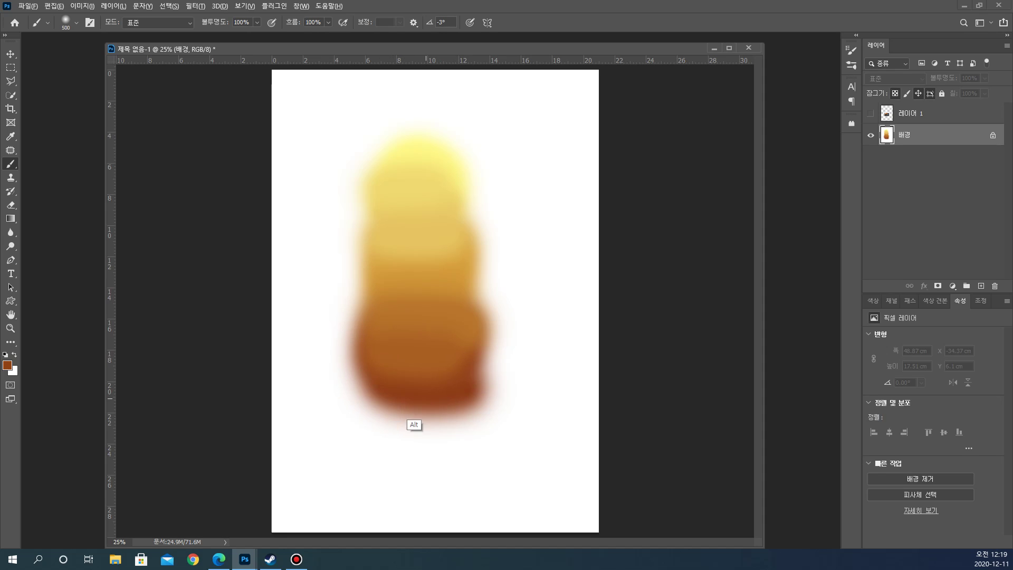
{"action": "mouse_move", "coordinate": [391, 400]}
{"action": "left_mouse_down"}
{"action": "mouse_move", "coordinate": [456, 410]}
{"action": "mouse_move", "coordinate": [458, 420]}
{"action": "left_mouse_up"}
{"action": "left_click", "coordinate": [417, 401], "text": "alt"}
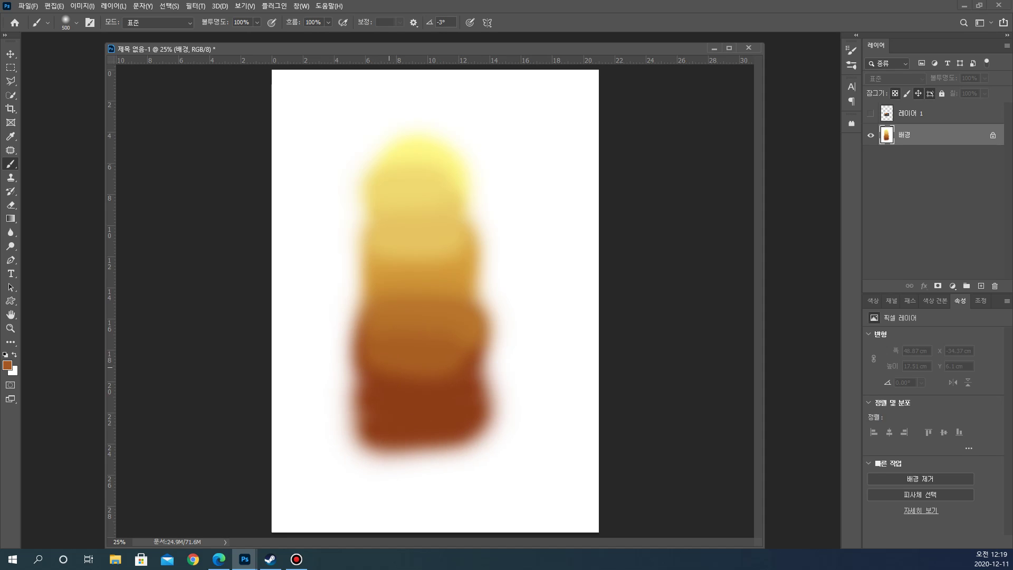
{"action": "left_click_drag", "start_coordinate": [371, 381], "coordinate": [472, 383]}
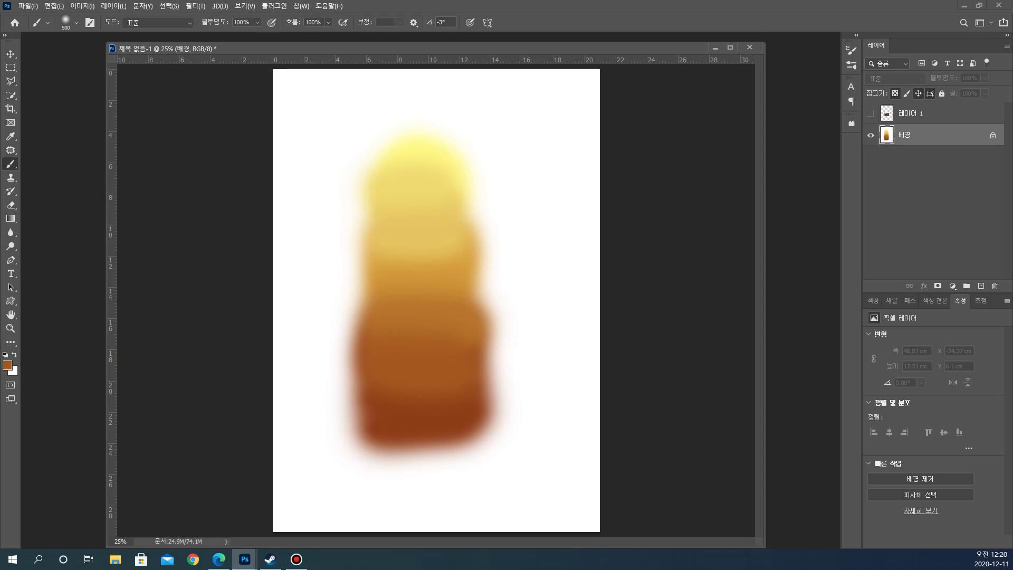
Smooth the yellow-to-orange transition in the upper half of the gradient with sampled orange and yellow tones
{"action": "left_click", "coordinate": [408, 267], "text": "alt"}
{"action": "left_click_drag", "start_coordinate": [388, 255], "coordinate": [459, 251]}
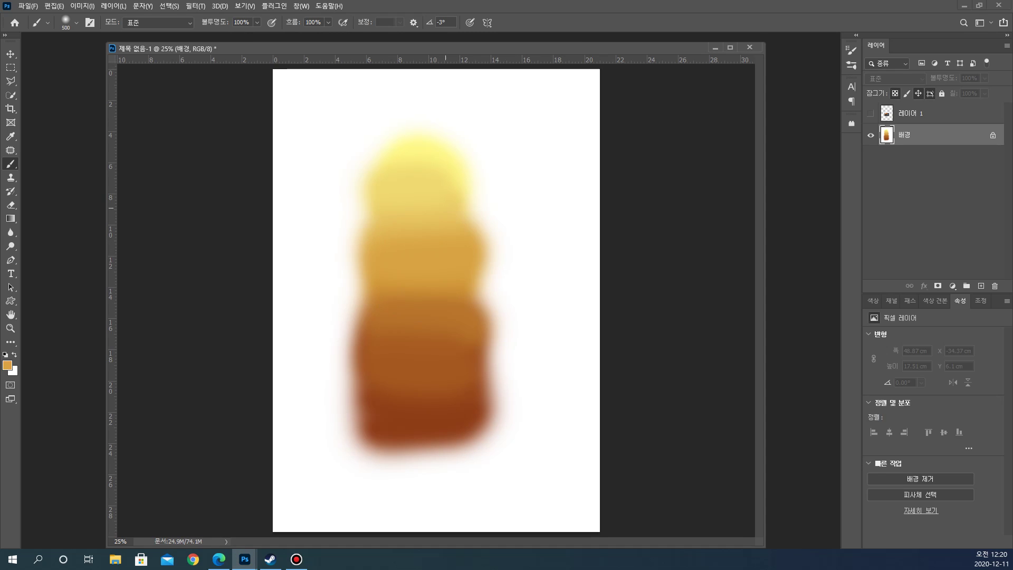
{"action": "left_click", "coordinate": [422, 225], "text": "alt"}
{"action": "left_click_drag", "start_coordinate": [393, 217], "coordinate": [455, 210]}
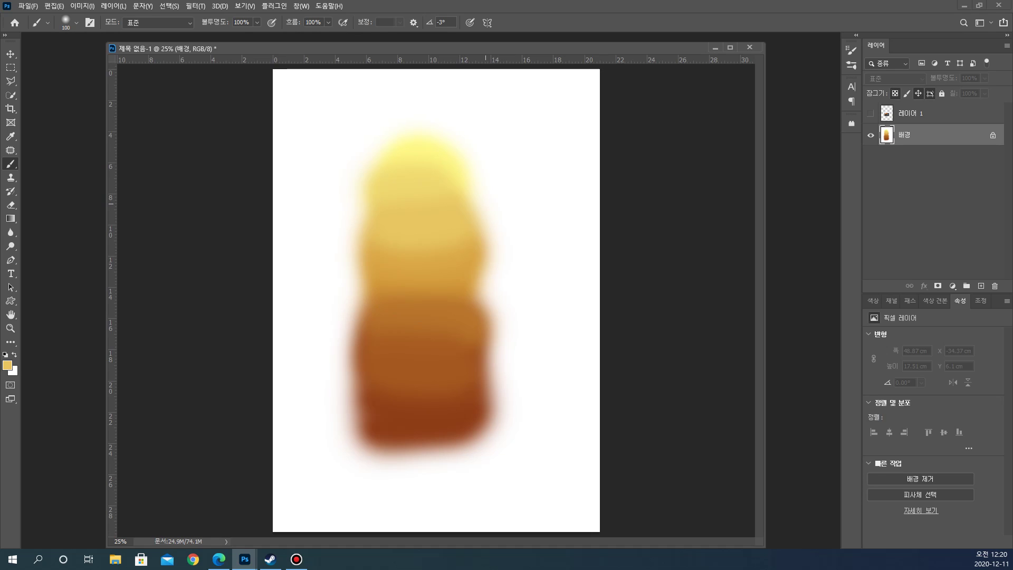
Reduce the brush size to 25, then show and select 레이어 1 with the color picker picture for annotation
{"action": "key", "text": "bracketleft"}
{"action": "left_click", "coordinate": [871, 113]}
{"action": "left_click", "coordinate": [8, 365]}
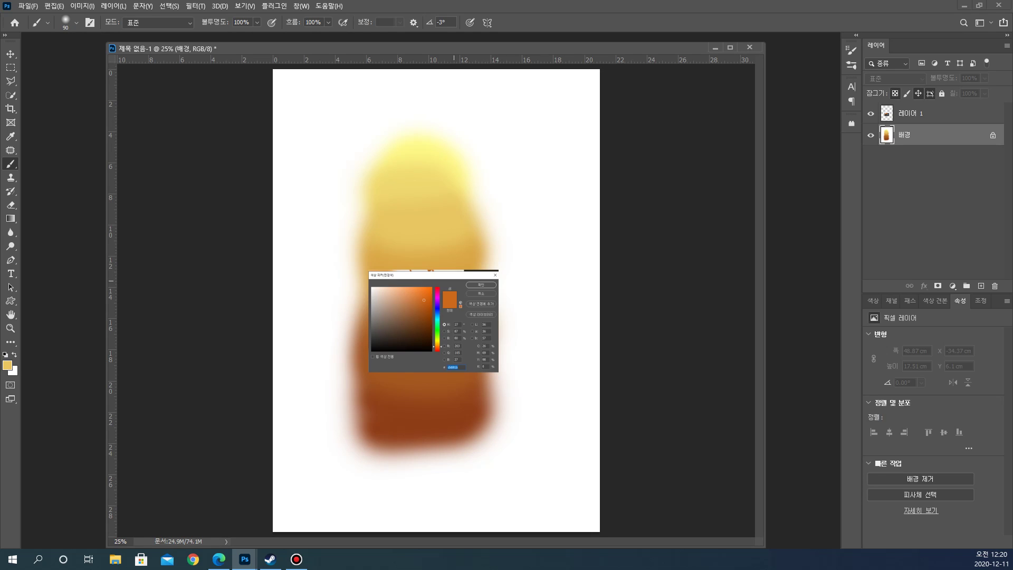
{"action": "scroll", "coordinate": [447, 313], "scroll_direction": "up", "scroll_amount": 2}
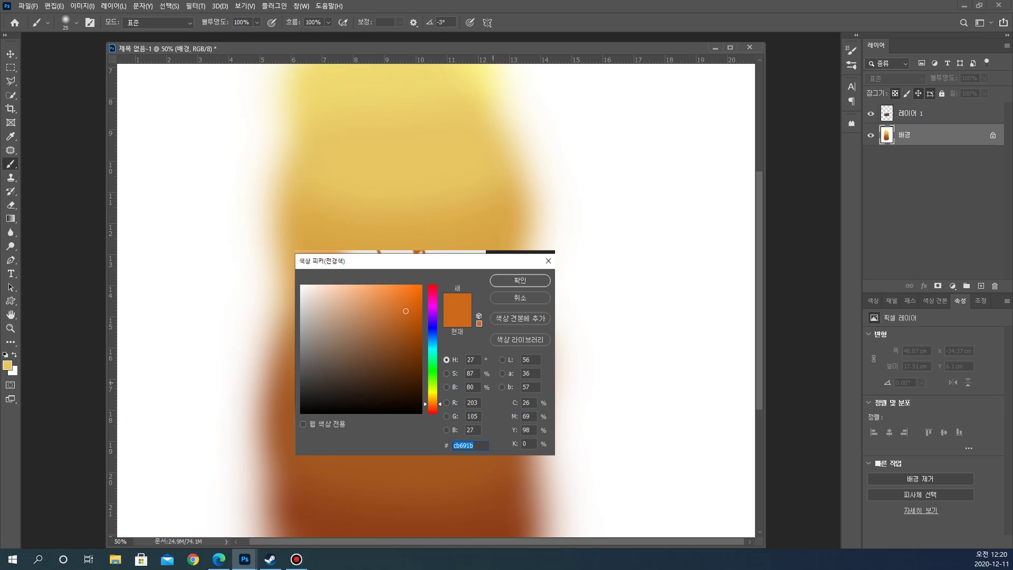
{"action": "left_click", "coordinate": [928, 113]}
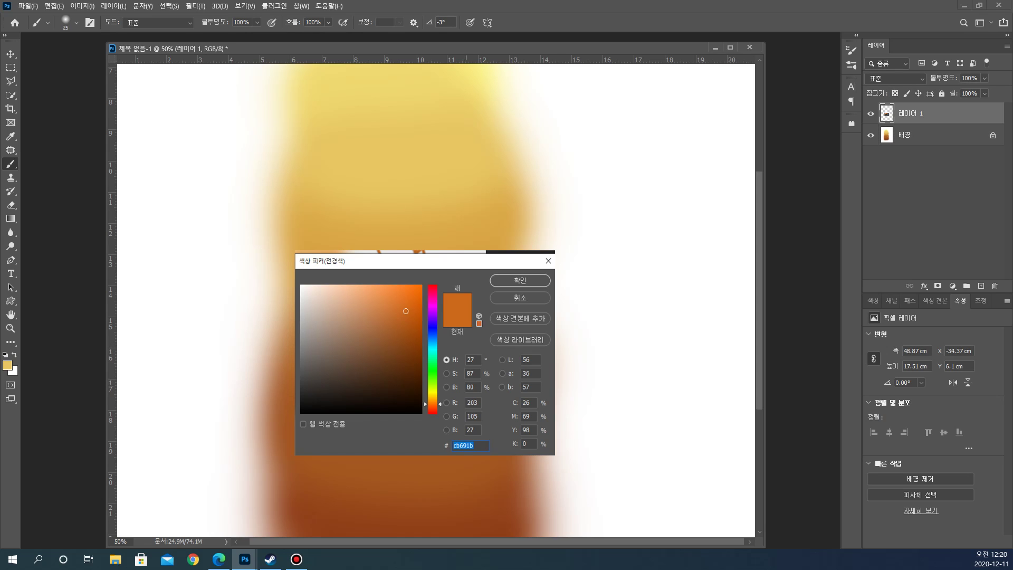
Draw an arrow to the pictured hue slider's orange range, circle its yellow and red areas, and add a downward arrow in the color field
{"action": "mouse_move", "coordinate": [454, 389]}
{"action": "left_mouse_down"}
{"action": "mouse_move", "coordinate": [457, 405]}
{"action": "mouse_move", "coordinate": [612, 352]}
{"action": "left_mouse_up"}
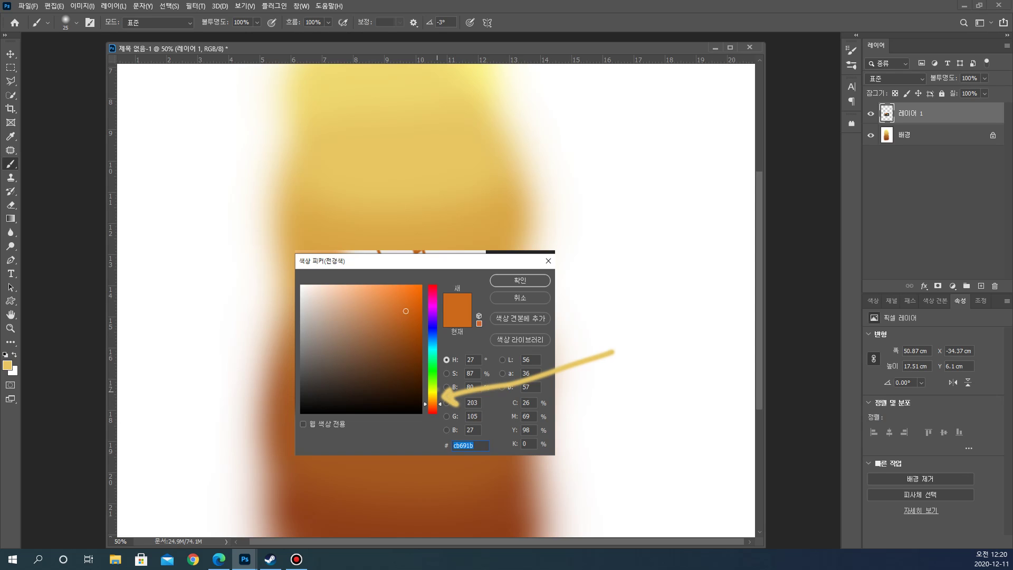
{"action": "mouse_move", "coordinate": [426, 390]}
{"action": "left_mouse_down"}
{"action": "mouse_move", "coordinate": [441, 390]}
{"action": "mouse_move", "coordinate": [428, 422]}
{"action": "mouse_move", "coordinate": [437, 412]}
{"action": "left_mouse_up"}
{"action": "mouse_move", "coordinate": [402, 299]}
{"action": "left_mouse_down"}
{"action": "mouse_move", "coordinate": [411, 298]}
{"action": "mouse_move", "coordinate": [410, 377]}
{"action": "left_mouse_up"}
{"action": "left_click_drag", "start_coordinate": [410, 378], "coordinate": [419, 361]}
Handwrite "??" above the arrow's tail, beside the color picker picture, and enclose it in a speech bubble
{"action": "left_click_drag", "start_coordinate": [568, 214], "coordinate": [574, 226]}
{"action": "left_click_drag", "start_coordinate": [574, 231], "coordinate": [578, 233]}
{"action": "mouse_move", "coordinate": [581, 212]}
{"action": "left_mouse_down"}
{"action": "mouse_move", "coordinate": [590, 209]}
{"action": "mouse_move", "coordinate": [587, 221]}
{"action": "mouse_move", "coordinate": [560, 202]}
{"action": "mouse_move", "coordinate": [572, 252]}
{"action": "left_mouse_up"}
{"action": "left_click", "coordinate": [591, 227]}
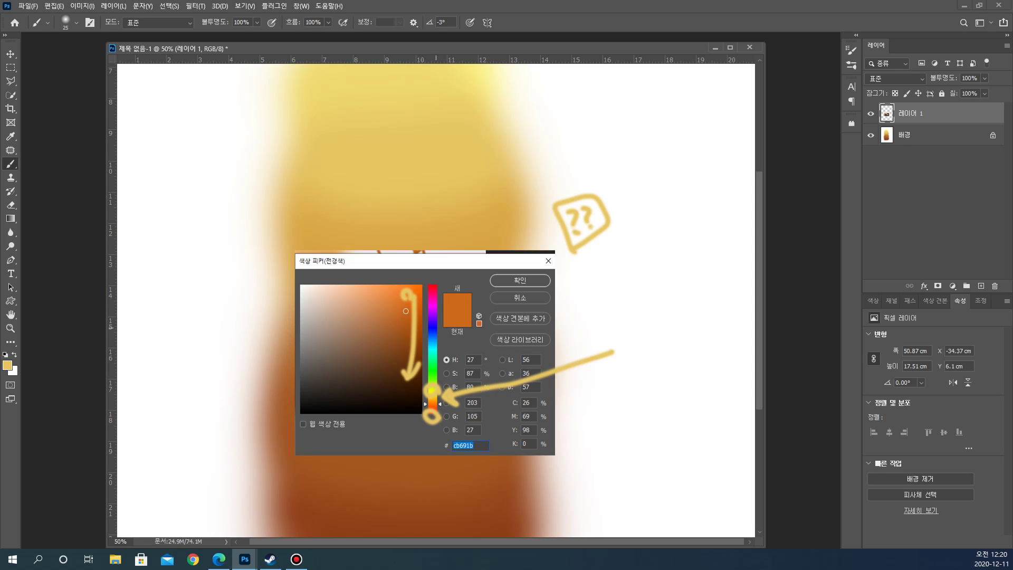
Cross out the blue range of the pictured hue slider and draw a second downward arrow in the color field
{"action": "left_click_drag", "start_coordinate": [427, 318], "coordinate": [437, 336]}
{"action": "left_click_drag", "start_coordinate": [441, 323], "coordinate": [421, 342]}
{"action": "left_click_drag", "start_coordinate": [396, 296], "coordinate": [395, 376]}
{"action": "left_click_drag", "start_coordinate": [386, 370], "coordinate": [402, 369]}
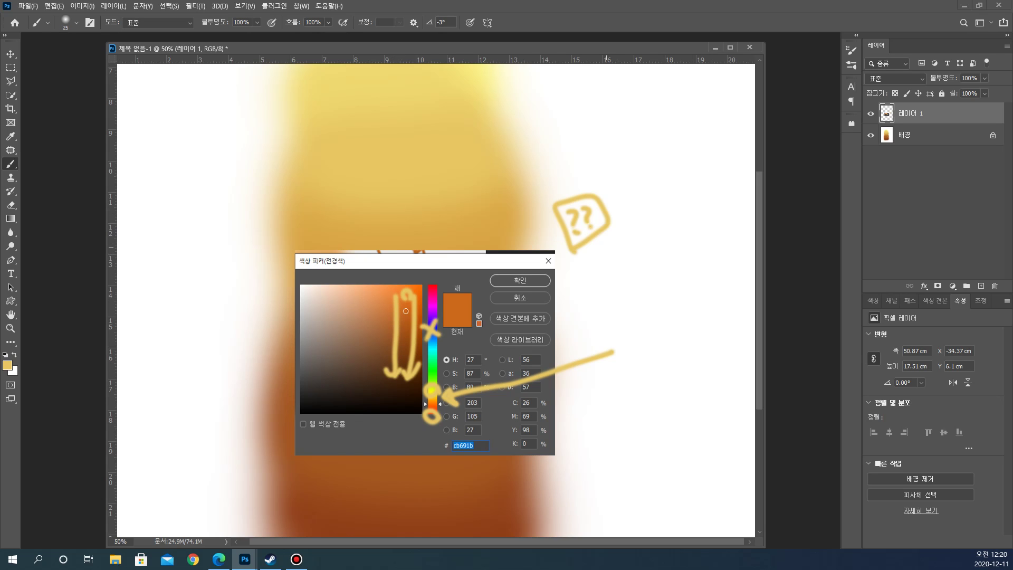
Handwrite "채도" below the speech bubble, double-underline it, and add "칙칙" next to it
{"action": "mouse_move", "coordinate": [605, 255]}
{"action": "left_mouse_down"}
{"action": "mouse_move", "coordinate": [629, 265]}
{"action": "mouse_move", "coordinate": [638, 243]}
{"action": "mouse_move", "coordinate": [637, 264]}
{"action": "mouse_move", "coordinate": [666, 257]}
{"action": "left_mouse_up"}
{"action": "mouse_move", "coordinate": [606, 287]}
{"action": "left_mouse_down"}
{"action": "mouse_move", "coordinate": [666, 260]}
{"action": "mouse_move", "coordinate": [662, 273]}
{"action": "left_mouse_up"}
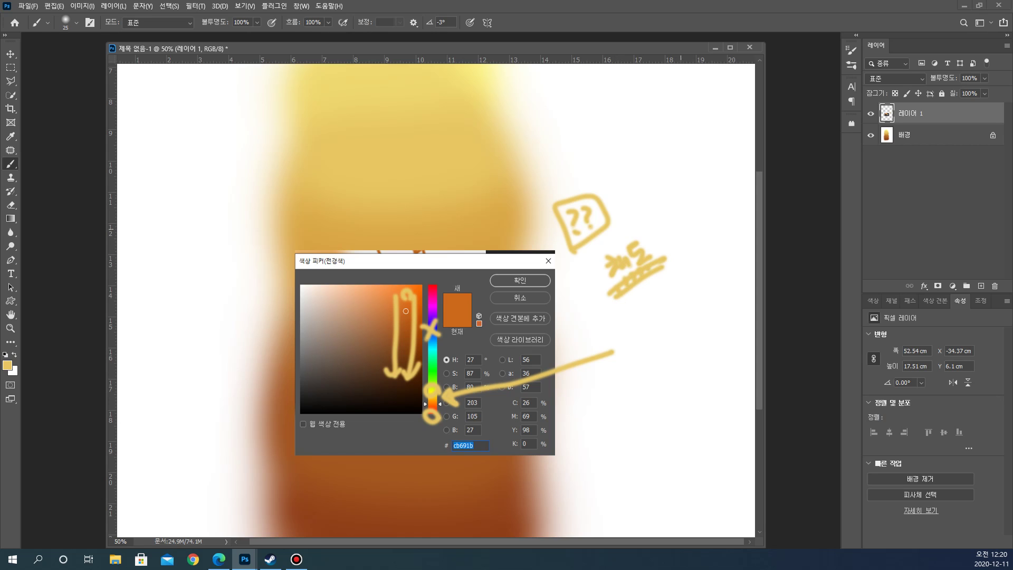
{"action": "left_click_drag", "start_coordinate": [664, 220], "coordinate": [686, 240]}
{"action": "mouse_move", "coordinate": [679, 232]}
{"action": "left_mouse_down"}
{"action": "mouse_move", "coordinate": [694, 243]}
{"action": "mouse_move", "coordinate": [696, 212]}
{"action": "mouse_move", "coordinate": [714, 237]}
{"action": "left_mouse_up"}
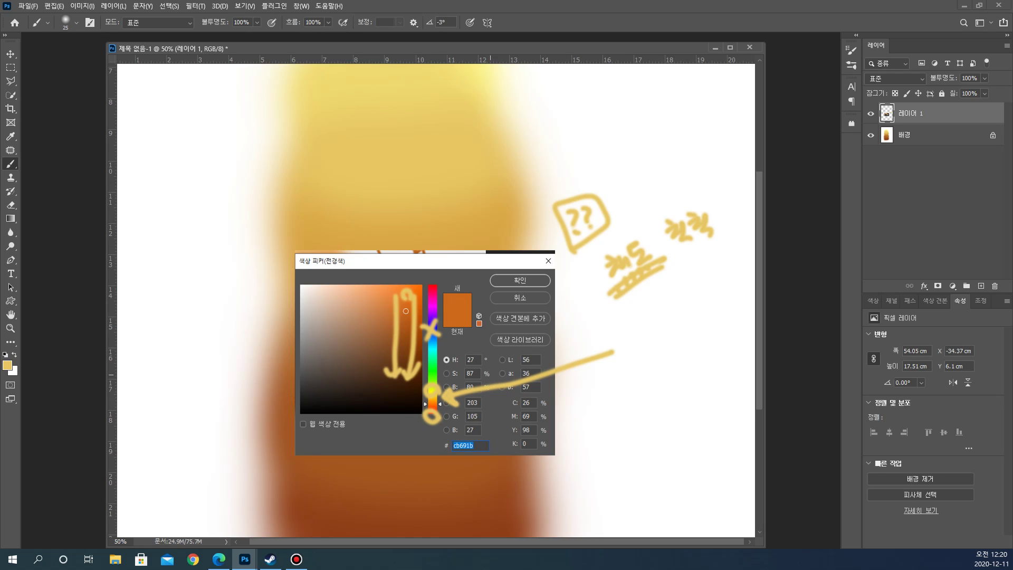
Handwrite "약간" at the tail of the long arrow pointing to the hue slider
{"action": "mouse_move", "coordinate": [624, 338]}
{"action": "left_mouse_down"}
{"action": "mouse_move", "coordinate": [634, 328]}
{"action": "mouse_move", "coordinate": [639, 346]}
{"action": "mouse_move", "coordinate": [650, 323]}
{"action": "left_mouse_up"}
{"action": "mouse_move", "coordinate": [645, 316]}
{"action": "left_mouse_down"}
{"action": "mouse_move", "coordinate": [652, 331]}
{"action": "mouse_move", "coordinate": [659, 317]}
{"action": "left_mouse_up"}
{"action": "left_click_drag", "start_coordinate": [652, 331], "coordinate": [668, 338]}
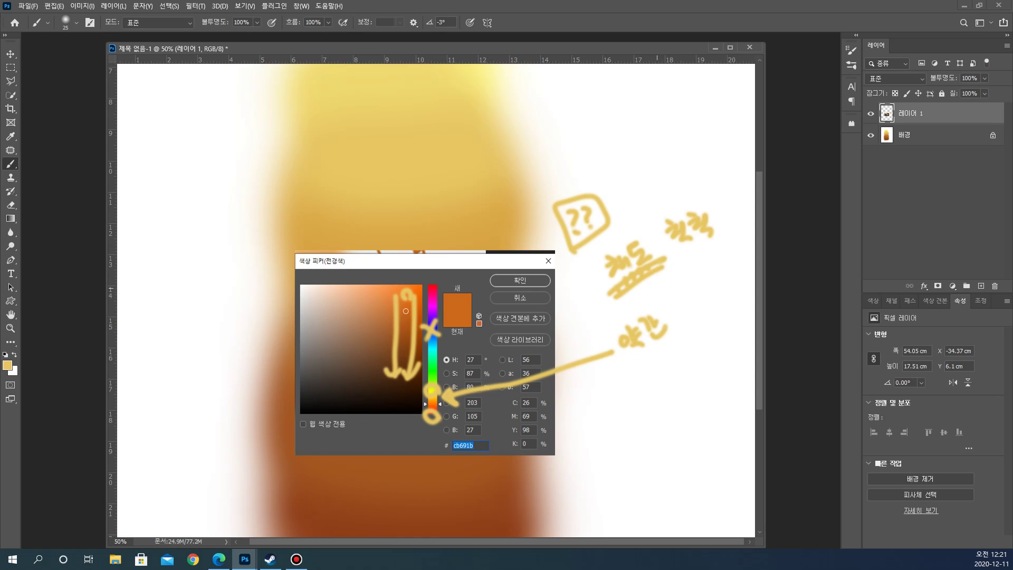
Draw a double-lined arrow from "채도" to a new handwritten note "덩어리!!" and double-underline that note
{"action": "left_click_drag", "start_coordinate": [655, 278], "coordinate": [680, 296]}
{"action": "mouse_move", "coordinate": [667, 275]}
{"action": "left_mouse_down"}
{"action": "mouse_move", "coordinate": [687, 297]}
{"action": "mouse_move", "coordinate": [695, 289]}
{"action": "left_mouse_up"}
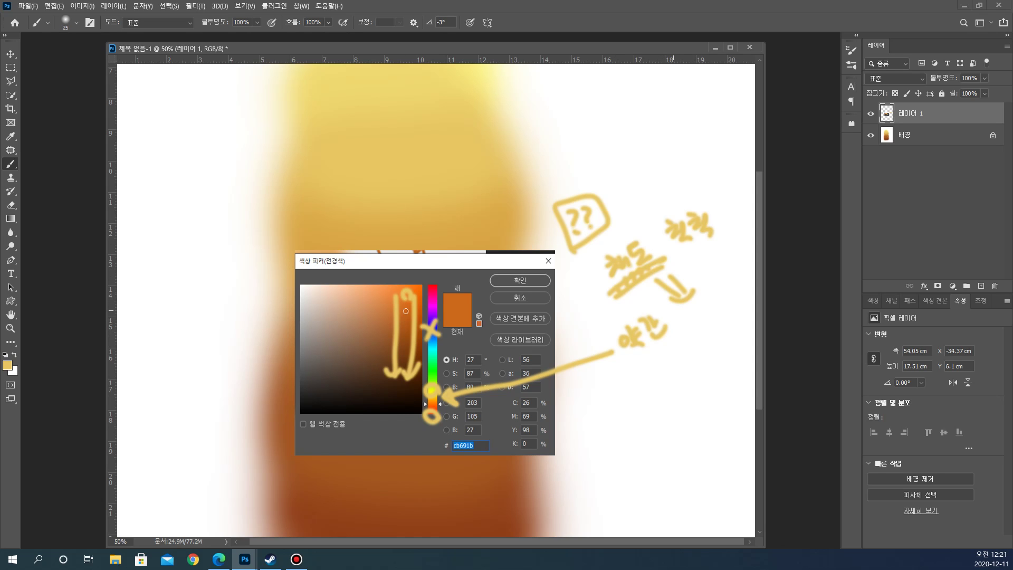
{"action": "mouse_move", "coordinate": [682, 308]}
{"action": "left_mouse_down"}
{"action": "mouse_move", "coordinate": [710, 332]}
{"action": "mouse_move", "coordinate": [707, 315]}
{"action": "mouse_move", "coordinate": [724, 309]}
{"action": "left_mouse_up"}
{"action": "mouse_move", "coordinate": [718, 289]}
{"action": "left_mouse_down"}
{"action": "mouse_move", "coordinate": [736, 301]}
{"action": "mouse_move", "coordinate": [738, 290]}
{"action": "left_mouse_up"}
{"action": "left_click_drag", "start_coordinate": [745, 272], "coordinate": [743, 291]}
{"action": "mouse_move", "coordinate": [688, 345]}
{"action": "left_mouse_down"}
{"action": "mouse_move", "coordinate": [754, 305]}
{"action": "mouse_move", "coordinate": [754, 319]}
{"action": "left_mouse_up"}
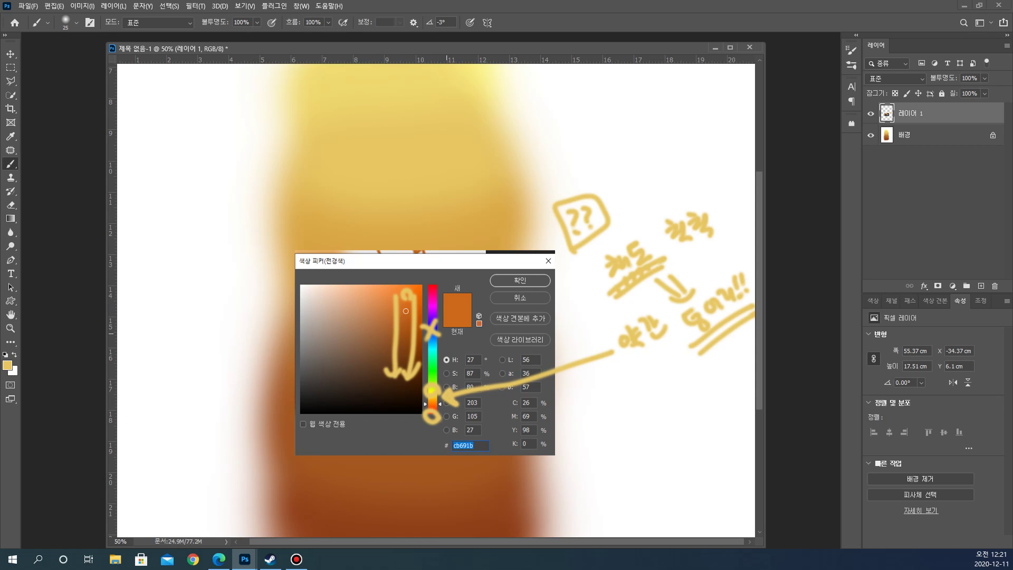
Mark the cyan range of the pictured hue slider and draw arrows pointing up and down beside it
{"action": "mouse_move", "coordinate": [439, 349]}
{"action": "left_mouse_down"}
{"action": "mouse_move", "coordinate": [433, 357]}
{"action": "mouse_move", "coordinate": [450, 293]}
{"action": "mouse_move", "coordinate": [461, 305]}
{"action": "left_mouse_up"}
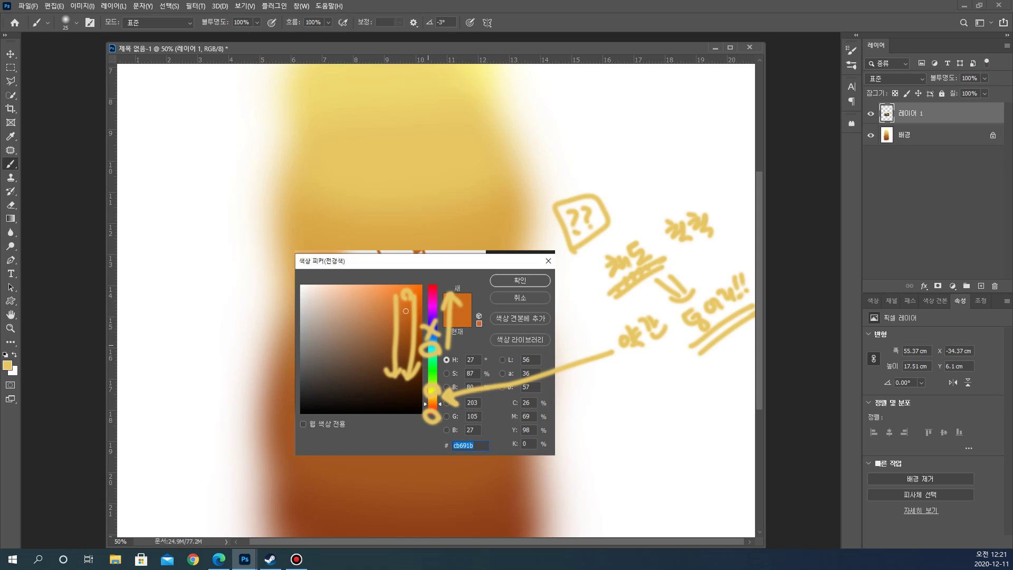
{"action": "left_click_drag", "start_coordinate": [447, 350], "coordinate": [448, 383]}
{"action": "left_click_drag", "start_coordinate": [457, 368], "coordinate": [448, 382]}
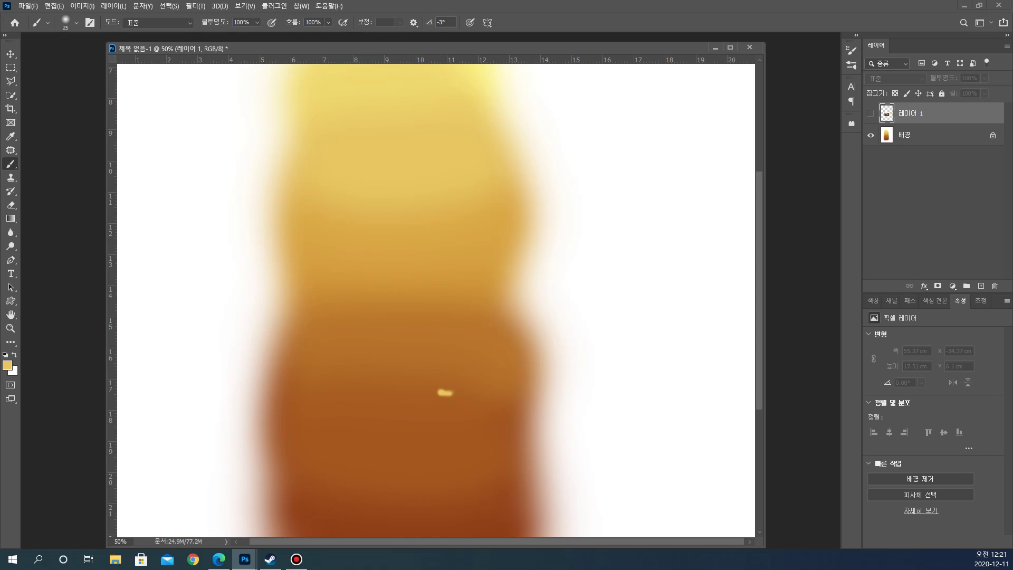
Clear the background layer to white, removing the painted color gradient
{"action": "left_click", "coordinate": [928, 135]}
{"action": "key", "text": "ctrl+Delete"}
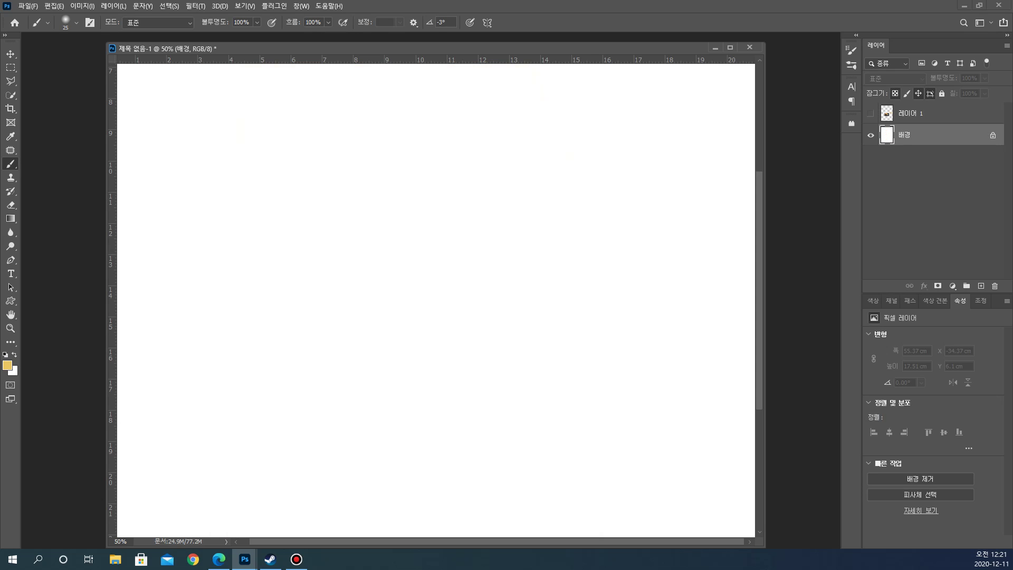
{"action": "key", "text": "ctrl+minus"}
{"action": "key", "text": "ctrl+minus"}
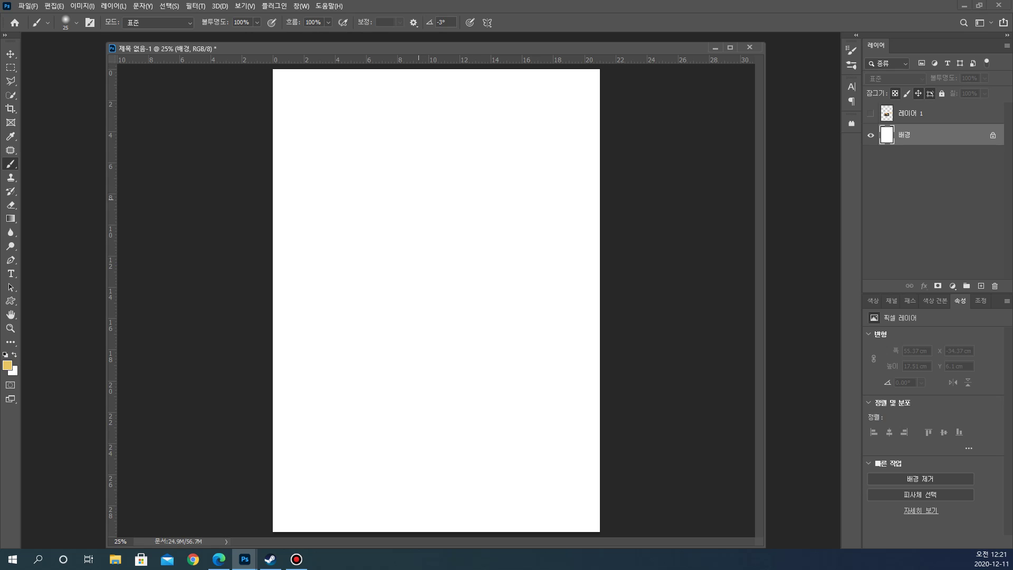
Sketch the outline of a tilted cube with three visible faces in the upper middle of the page
{"action": "mouse_move", "coordinate": [381, 191]}
{"action": "left_mouse_down"}
{"action": "mouse_move", "coordinate": [353, 232]}
{"action": "mouse_move", "coordinate": [429, 210]}
{"action": "mouse_move", "coordinate": [424, 176]}
{"action": "mouse_move", "coordinate": [471, 161]}
{"action": "mouse_move", "coordinate": [423, 217]}
{"action": "left_mouse_up"}
{"action": "mouse_move", "coordinate": [351, 234]}
{"action": "left_mouse_down"}
{"action": "mouse_move", "coordinate": [388, 333]}
{"action": "mouse_move", "coordinate": [454, 305]}
{"action": "left_mouse_up"}
{"action": "mouse_move", "coordinate": [426, 214]}
{"action": "left_mouse_down"}
{"action": "mouse_move", "coordinate": [458, 306]}
{"action": "mouse_move", "coordinate": [505, 249]}
{"action": "left_mouse_up"}
{"action": "left_click_drag", "start_coordinate": [471, 162], "coordinate": [499, 233]}
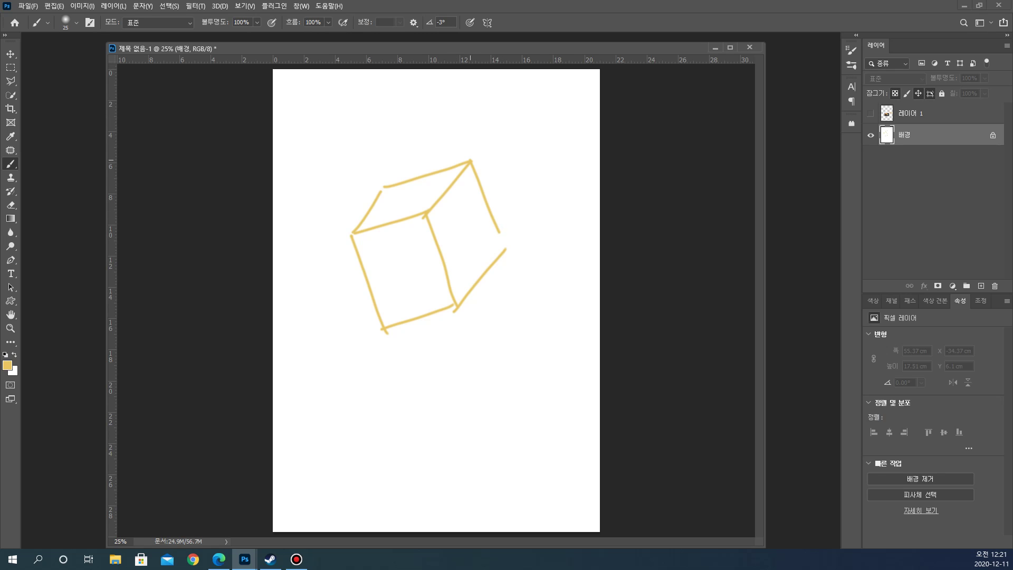
{"action": "left_click_drag", "start_coordinate": [381, 323], "coordinate": [457, 317]}
Handwrite "육면체", "색깔" and "명도" in a column beside the cube and retouch the cube's upper back edge
{"action": "mouse_move", "coordinate": [481, 107]}
{"action": "left_mouse_down"}
{"action": "mouse_move", "coordinate": [498, 130]}
{"action": "mouse_move", "coordinate": [506, 103]}
{"action": "mouse_move", "coordinate": [523, 110]}
{"action": "mouse_move", "coordinate": [529, 97]}
{"action": "left_mouse_up"}
{"action": "left_click_drag", "start_coordinate": [525, 98], "coordinate": [537, 99]}
{"action": "mouse_move", "coordinate": [542, 84]}
{"action": "left_mouse_down"}
{"action": "mouse_move", "coordinate": [544, 104]}
{"action": "mouse_move", "coordinate": [519, 151]}
{"action": "mouse_move", "coordinate": [528, 143]}
{"action": "left_mouse_up"}
{"action": "left_click_drag", "start_coordinate": [532, 130], "coordinate": [539, 147]}
{"action": "left_click_drag", "start_coordinate": [539, 125], "coordinate": [548, 130]}
{"action": "left_click_drag", "start_coordinate": [551, 117], "coordinate": [564, 137]}
{"action": "left_click_drag", "start_coordinate": [530, 175], "coordinate": [534, 185]}
{"action": "mouse_move", "coordinate": [531, 175]}
{"action": "left_mouse_down"}
{"action": "mouse_move", "coordinate": [534, 184]}
{"action": "mouse_move", "coordinate": [543, 175]}
{"action": "left_mouse_up"}
{"action": "mouse_move", "coordinate": [549, 175]}
{"action": "left_mouse_down"}
{"action": "mouse_move", "coordinate": [570, 178]}
{"action": "mouse_move", "coordinate": [580, 164]}
{"action": "left_mouse_up"}
{"action": "left_click_drag", "start_coordinate": [372, 209], "coordinate": [405, 171]}
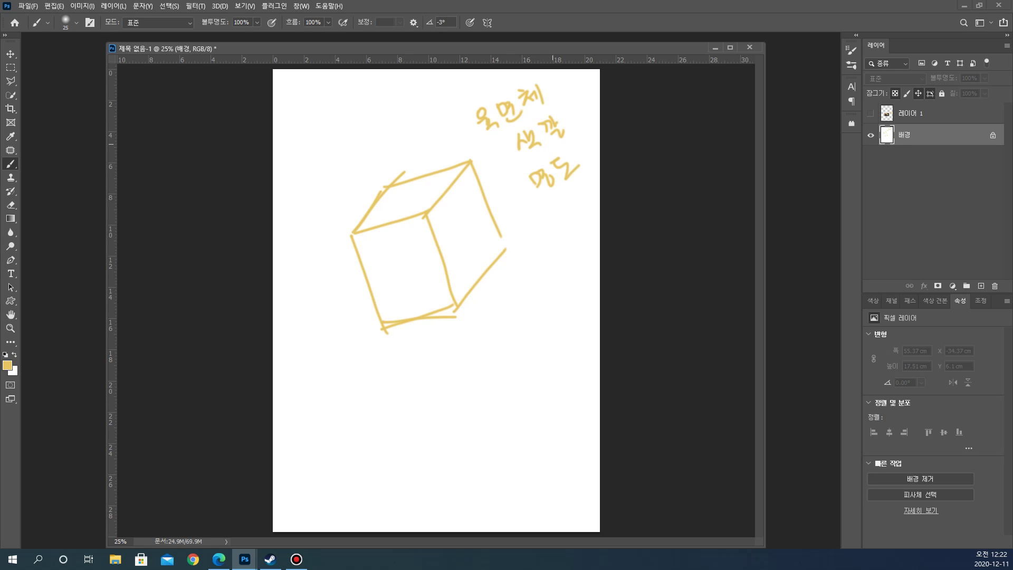
Draw a star in front of "육면체" and handwrite "빛??" below "명도"
{"action": "left_click_drag", "start_coordinate": [454, 116], "coordinate": [452, 132]}
{"action": "left_click_drag", "start_coordinate": [449, 130], "coordinate": [467, 126]}
{"action": "left_click_drag", "start_coordinate": [457, 135], "coordinate": [468, 132]}
{"action": "mouse_move", "coordinate": [527, 223]}
{"action": "left_mouse_down"}
{"action": "mouse_move", "coordinate": [554, 246]}
{"action": "mouse_move", "coordinate": [554, 222]}
{"action": "mouse_move", "coordinate": [566, 221]}
{"action": "left_mouse_up"}
{"action": "left_click", "coordinate": [555, 226]}
{"action": "left_click", "coordinate": [567, 226]}
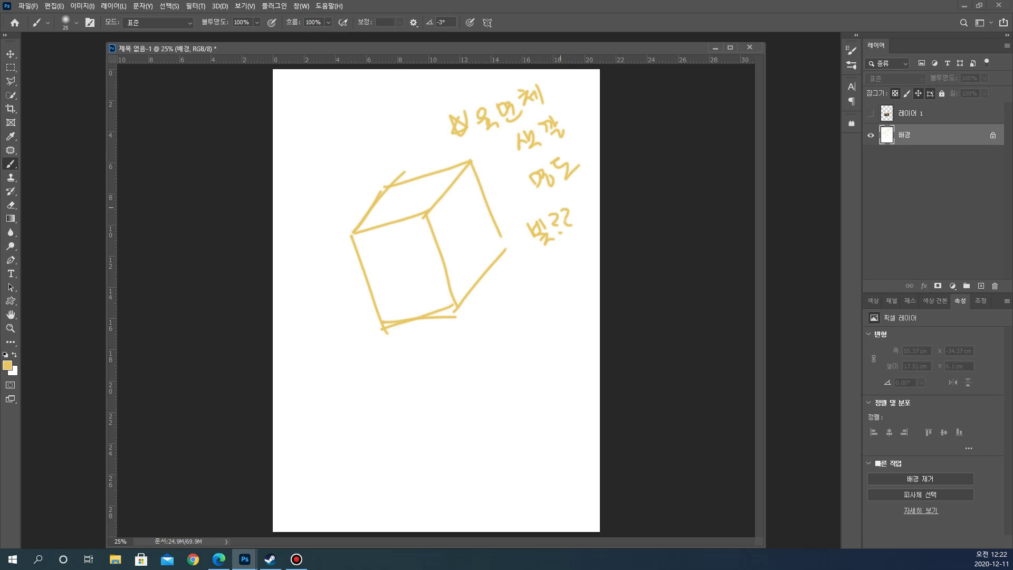
Draw a sun with rays in the page's upper corner and an arrow from it toward the cube
{"action": "mouse_move", "coordinate": [303, 142]}
{"action": "left_mouse_down"}
{"action": "mouse_move", "coordinate": [290, 165]}
{"action": "mouse_move", "coordinate": [306, 141]}
{"action": "left_mouse_up"}
{"action": "left_click_drag", "start_coordinate": [295, 175], "coordinate": [289, 188]}
{"action": "left_click_drag", "start_coordinate": [305, 171], "coordinate": [277, 169]}
{"action": "left_click_drag", "start_coordinate": [279, 122], "coordinate": [320, 152]}
{"action": "left_click_drag", "start_coordinate": [317, 162], "coordinate": [362, 197]}
{"action": "mouse_move", "coordinate": [354, 189]}
{"action": "left_mouse_down"}
{"action": "mouse_move", "coordinate": [361, 200]}
{"action": "mouse_move", "coordinate": [352, 204]}
{"action": "left_mouse_up"}
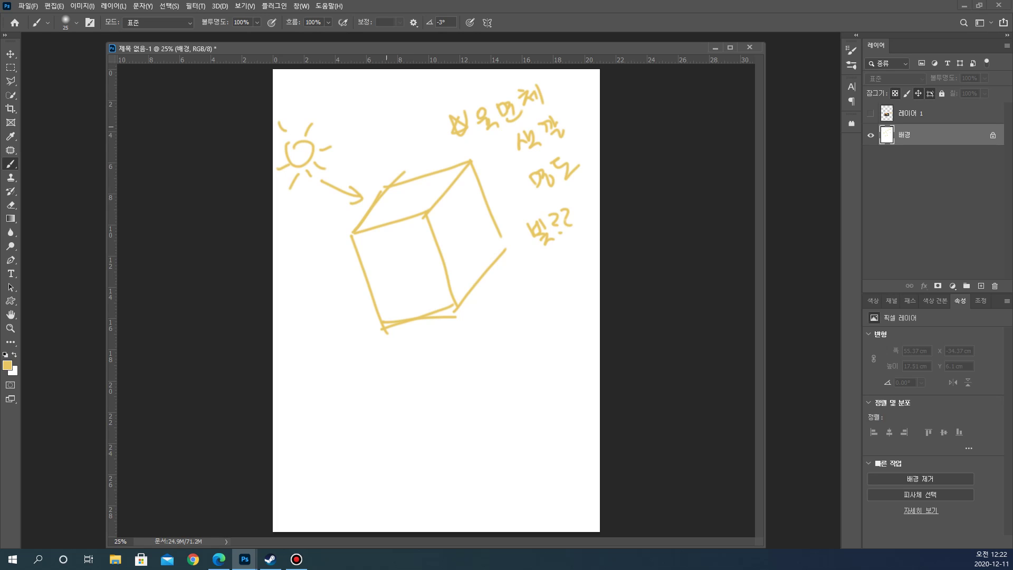
Label the cube's top, front and side faces with short handwritten marks
{"action": "left_click_drag", "start_coordinate": [398, 196], "coordinate": [402, 205]}
{"action": "left_click_drag", "start_coordinate": [390, 257], "coordinate": [409, 264]}
{"action": "left_click_drag", "start_coordinate": [453, 217], "coordinate": [456, 232]}
Set the foreground color to light gray d4d4d4 and fill the cube's top face with an enlarged 60 px brush
{"action": "left_click", "coordinate": [7, 365]}
{"action": "left_click", "coordinate": [388, 258]}
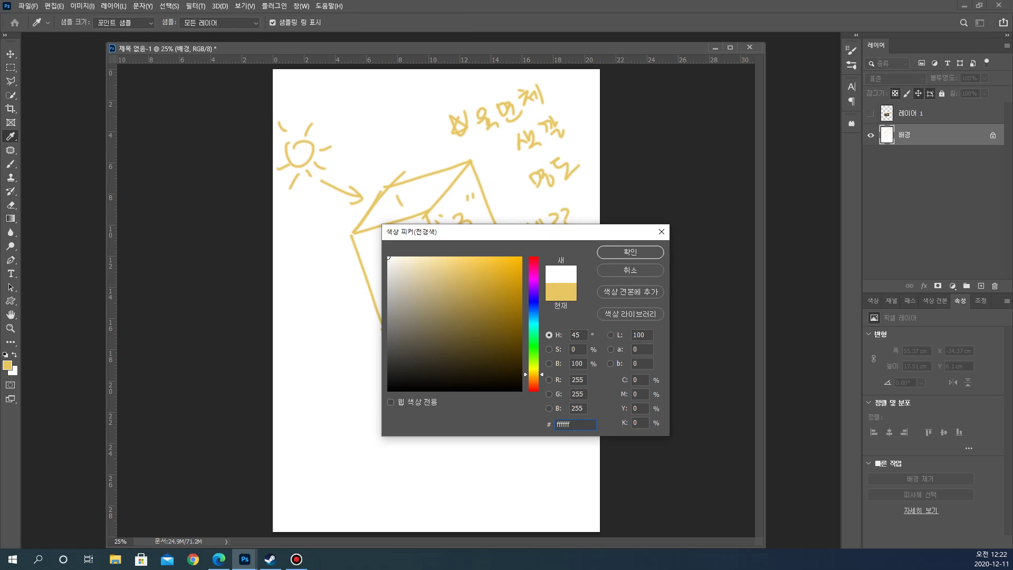
{"action": "left_click_drag", "start_coordinate": [388, 257], "coordinate": [388, 278]}
{"action": "left_click", "coordinate": [630, 253]}
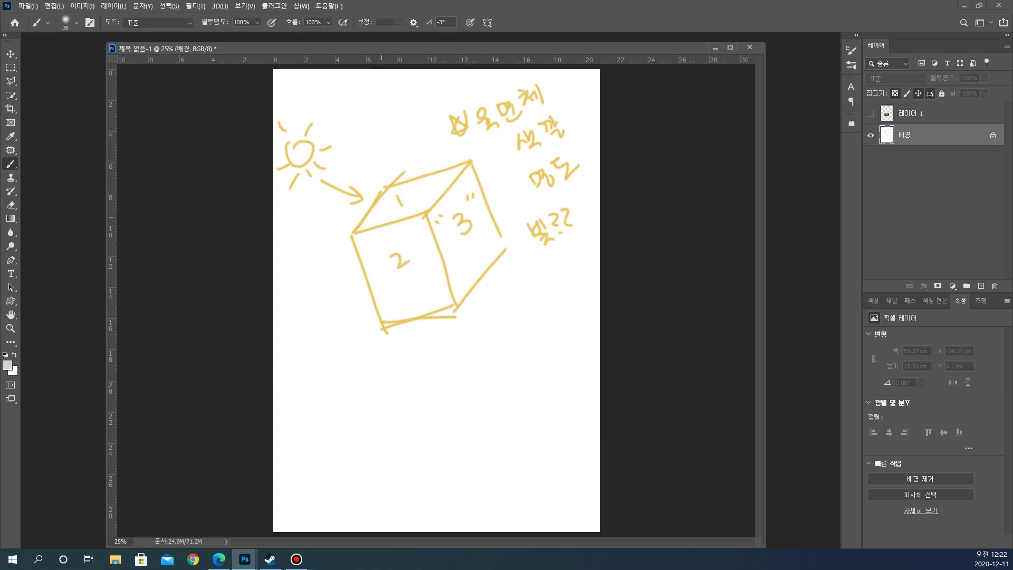
{"action": "key", "text": "bracketright"}
{"action": "key", "text": "bracketright"}
{"action": "key", "text": "bracketright"}
{"action": "mouse_move", "coordinate": [386, 189]}
{"action": "left_mouse_down"}
{"action": "mouse_move", "coordinate": [360, 229]}
{"action": "mouse_move", "coordinate": [408, 210]}
{"action": "mouse_move", "coordinate": [395, 189]}
{"action": "mouse_move", "coordinate": [382, 219]}
{"action": "mouse_move", "coordinate": [459, 168]}
{"action": "mouse_move", "coordinate": [444, 198]}
{"action": "mouse_move", "coordinate": [393, 218]}
{"action": "mouse_move", "coordinate": [419, 211]}
{"action": "left_mouse_up"}
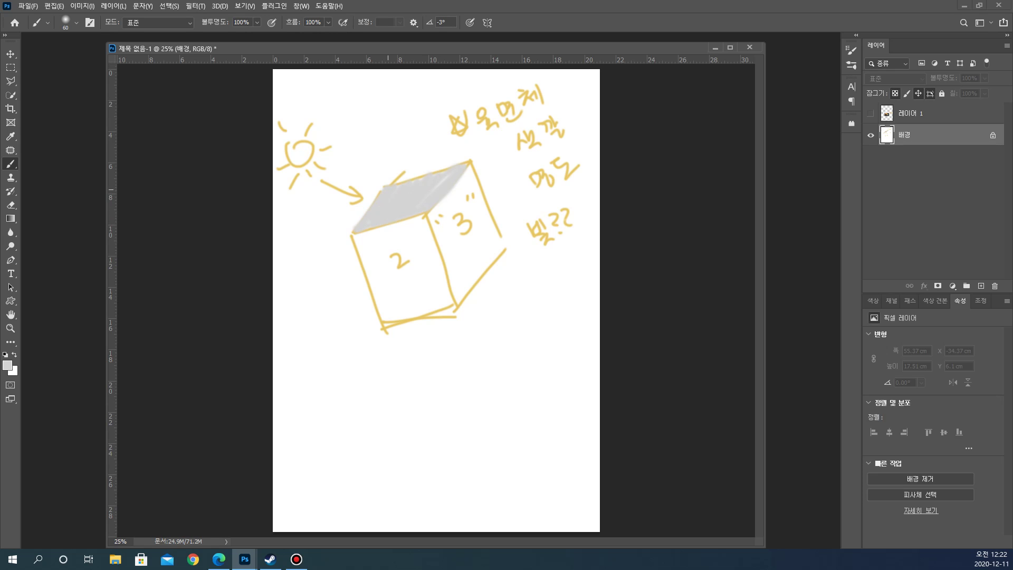
Choose a darker gray and paint a stroke down the outer edge of the cube's front face
{"action": "key", "text": "i"}
{"action": "left_click", "coordinate": [7, 364]}
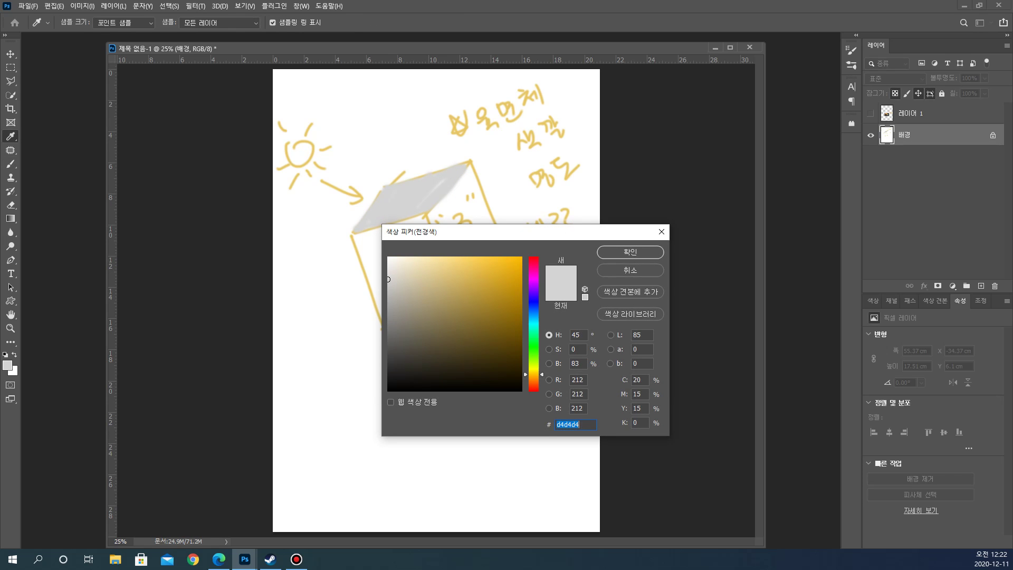
{"action": "left_click", "coordinate": [390, 326]}
{"action": "key", "text": "Return"}
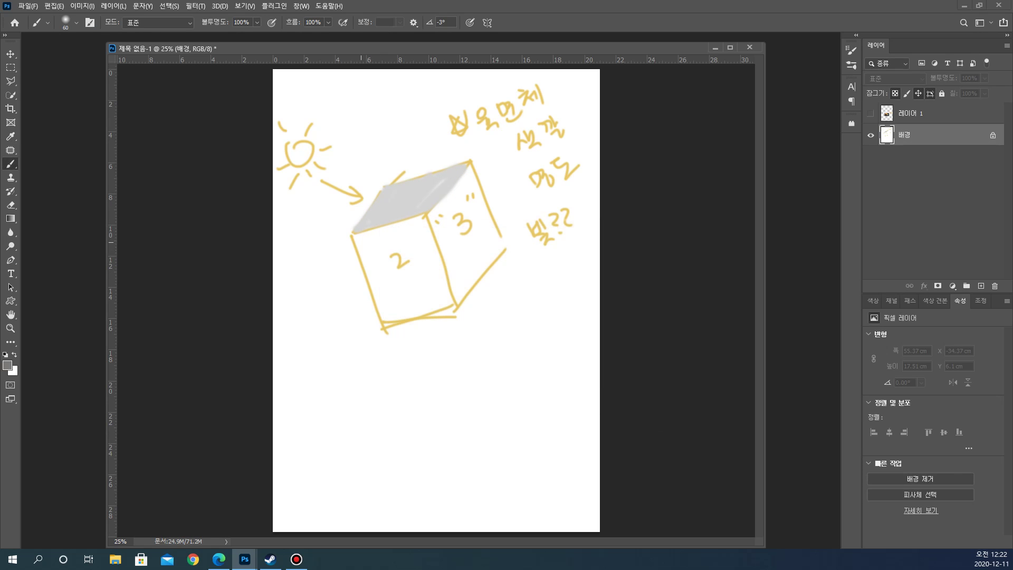
{"action": "left_click_drag", "start_coordinate": [358, 237], "coordinate": [386, 315]}
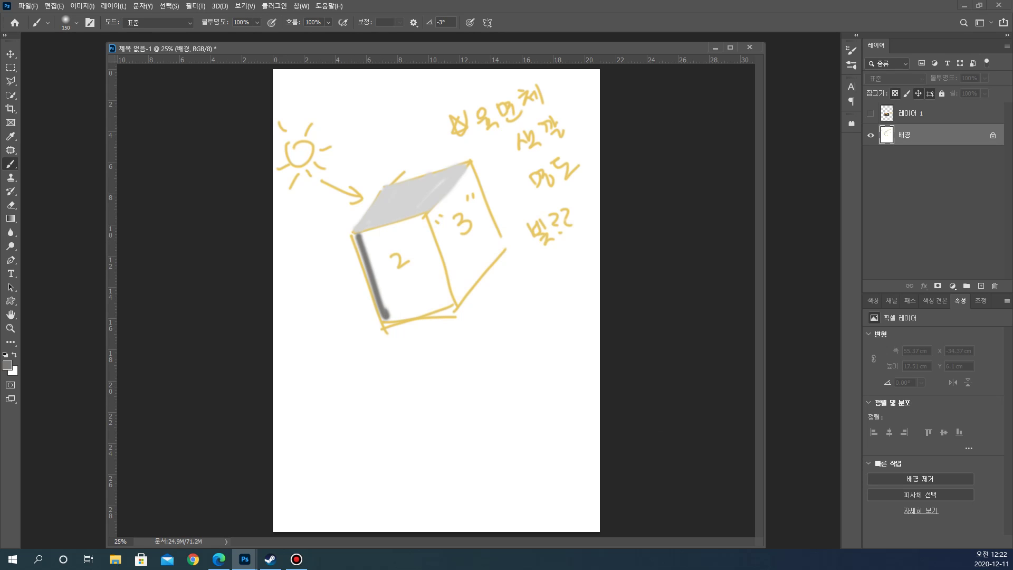
Set the foreground color to 9e9e9e and fill the cube's front face using a 150 px brush
{"action": "left_click", "coordinate": [8, 364]}
{"action": "type", "text": "9e9e9e"}
{"action": "left_click", "coordinate": [620, 249]}
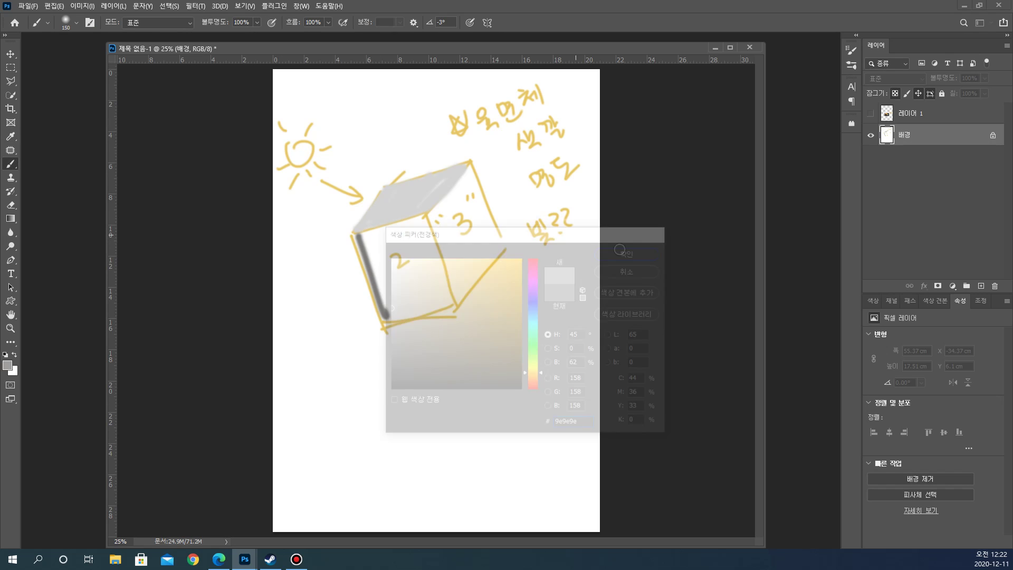
{"action": "mouse_move", "coordinate": [359, 239]}
{"action": "left_mouse_down"}
{"action": "mouse_move", "coordinate": [388, 313]}
{"action": "mouse_move", "coordinate": [379, 250]}
{"action": "left_mouse_up"}
{"action": "left_click_drag", "start_coordinate": [400, 227], "coordinate": [447, 299]}
{"action": "left_click_drag", "start_coordinate": [365, 231], "coordinate": [423, 220]}
{"action": "mouse_move", "coordinate": [451, 298]}
{"action": "left_mouse_down"}
{"action": "mouse_move", "coordinate": [381, 323]}
{"action": "mouse_move", "coordinate": [389, 361]}
{"action": "left_mouse_up"}
Set the foreground color to dark gray 383838 and fill the cube's shadowed side face
{"action": "left_click", "coordinate": [7, 365]}
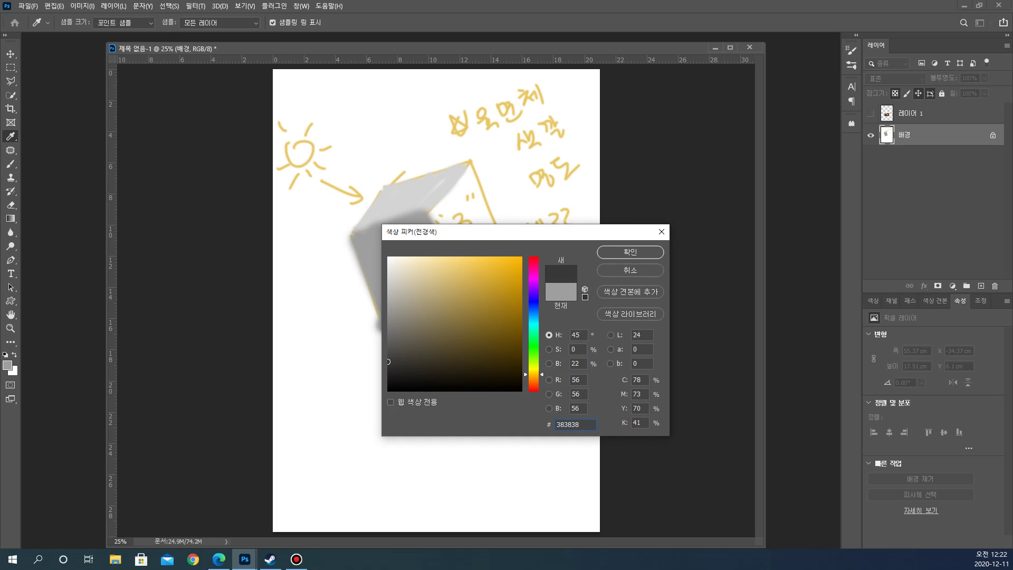
{"action": "left_click", "coordinate": [630, 251]}
{"action": "mouse_move", "coordinate": [436, 215]}
{"action": "left_mouse_down"}
{"action": "mouse_move", "coordinate": [462, 290]}
{"action": "mouse_move", "coordinate": [446, 256]}
{"action": "mouse_move", "coordinate": [484, 271]}
{"action": "mouse_move", "coordinate": [505, 247]}
{"action": "mouse_move", "coordinate": [455, 195]}
{"action": "mouse_move", "coordinate": [475, 269]}
{"action": "mouse_move", "coordinate": [486, 245]}
{"action": "mouse_move", "coordinate": [473, 174]}
{"action": "mouse_move", "coordinate": [498, 240]}
{"action": "mouse_move", "coordinate": [445, 223]}
{"action": "left_mouse_up"}
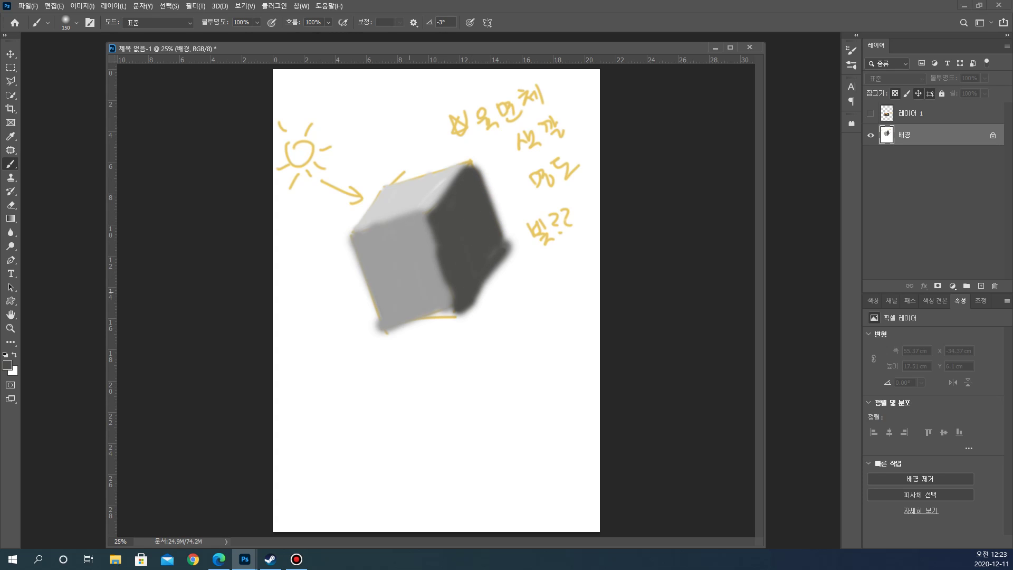
Tidy the cube's lower front edge and the outside of its dark face with sampled gray and white
{"action": "left_click", "coordinate": [408, 295], "text": "alt"}
{"action": "mouse_move", "coordinate": [411, 312]}
{"action": "left_mouse_down"}
{"action": "mouse_move", "coordinate": [447, 307]}
{"action": "mouse_move", "coordinate": [406, 323]}
{"action": "mouse_move", "coordinate": [454, 318]}
{"action": "left_mouse_up"}
{"action": "left_click", "coordinate": [391, 364], "text": "alt"}
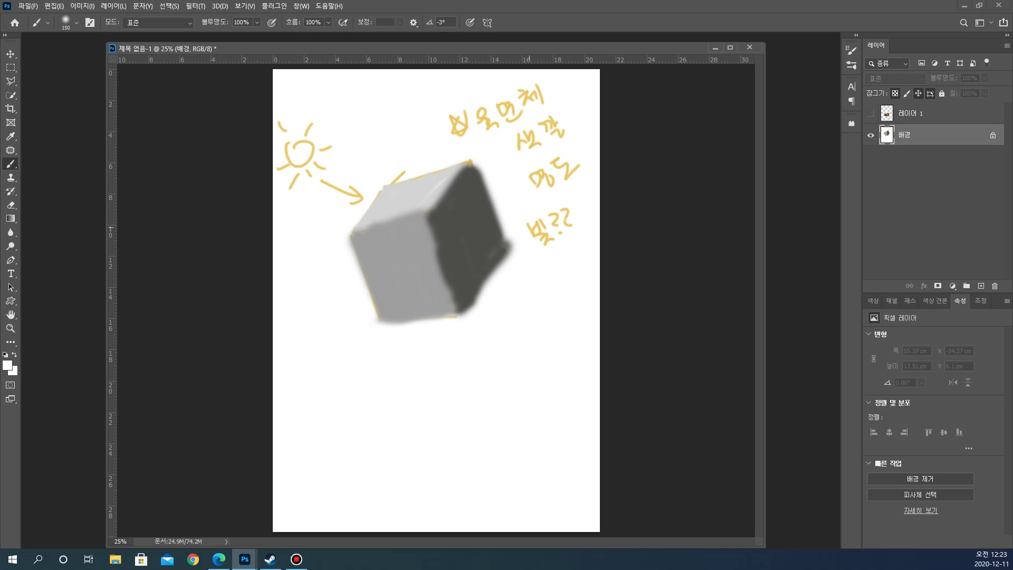
{"action": "left_click", "coordinate": [461, 171], "text": "ctrl"}
{"action": "left_click_drag", "start_coordinate": [493, 175], "coordinate": [499, 205]}
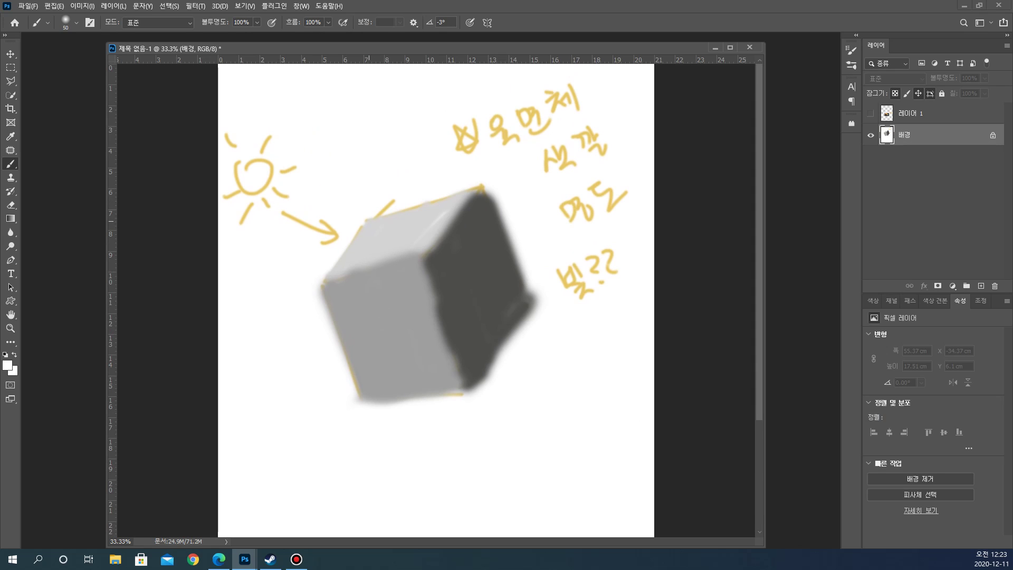
Sample the top face's light gray and sharpen its borders with the front and side faces
{"action": "left_click", "coordinate": [375, 263], "text": "alt"}
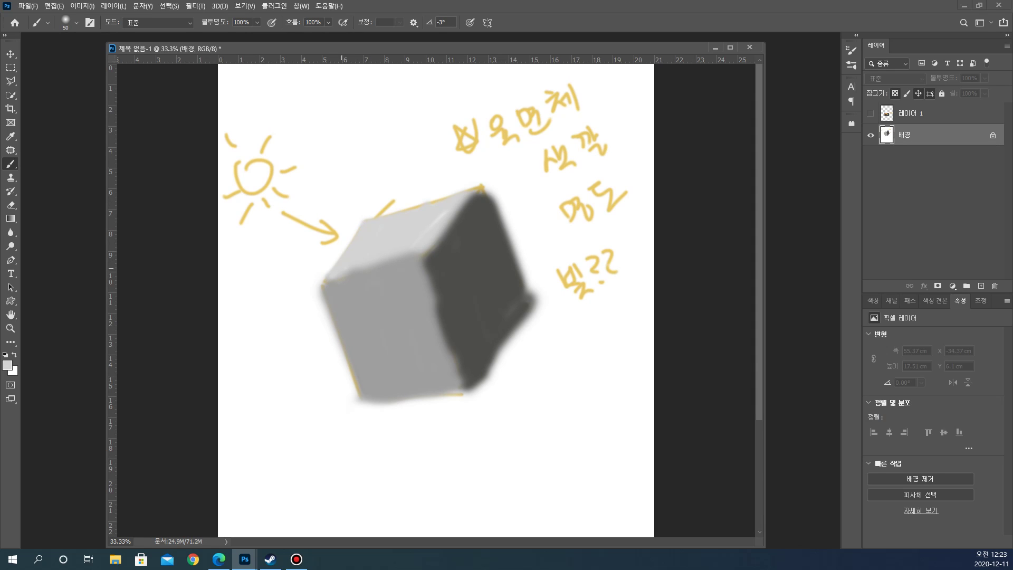
{"action": "mouse_move", "coordinate": [332, 280]}
{"action": "left_mouse_down"}
{"action": "mouse_move", "coordinate": [401, 258]}
{"action": "mouse_move", "coordinate": [468, 195]}
{"action": "left_mouse_up"}
{"action": "left_click_drag", "start_coordinate": [414, 251], "coordinate": [403, 253]}
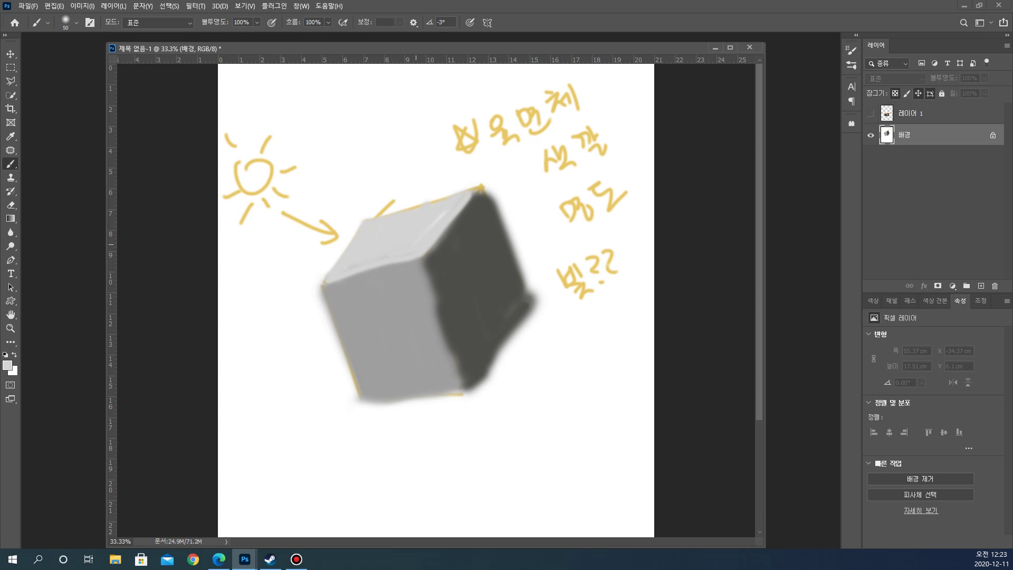
{"action": "key", "text": "alt"}
Set the foreground color to near-white f1eeee and brighten the part of the top face nearest the sun
{"action": "left_click", "coordinate": [7, 365]}
{"action": "left_click", "coordinate": [389, 264]}
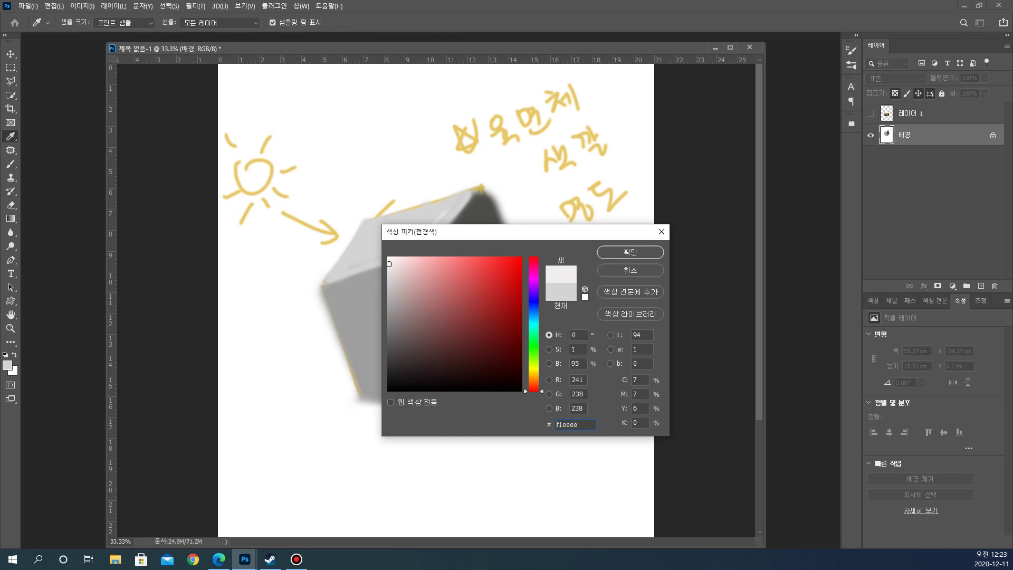
{"action": "left_click_drag", "start_coordinate": [557, 424], "coordinate": [577, 424]}
{"action": "left_click", "coordinate": [631, 251]}
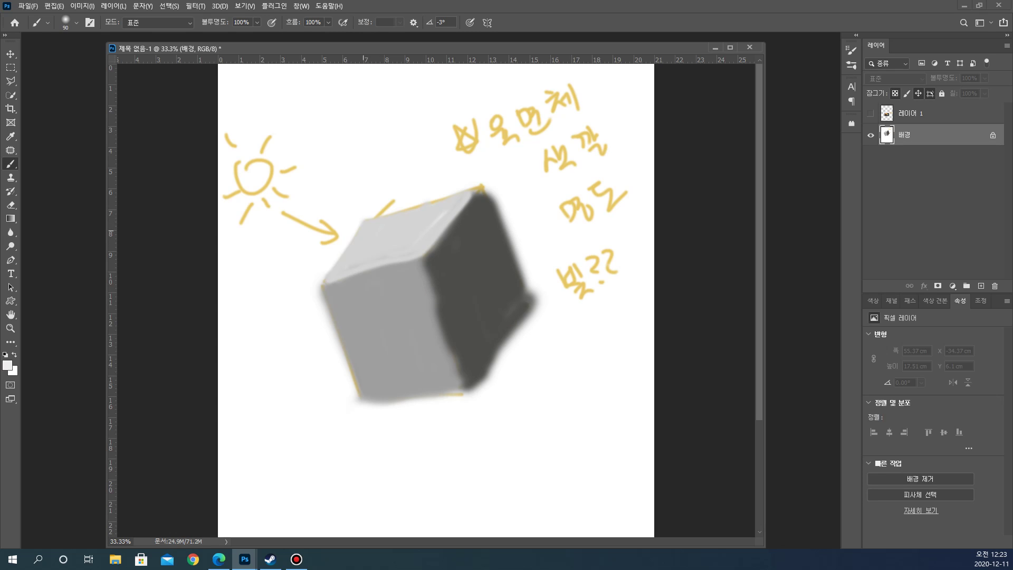
{"action": "key", "text": "bracketright"}
{"action": "key", "text": "bracketright"}
{"action": "mouse_move", "coordinate": [364, 230]}
{"action": "left_mouse_down"}
{"action": "mouse_move", "coordinate": [357, 244]}
{"action": "mouse_move", "coordinate": [402, 223]}
{"action": "mouse_move", "coordinate": [397, 251]}
{"action": "mouse_move", "coordinate": [410, 248]}
{"action": "mouse_move", "coordinate": [422, 227]}
{"action": "mouse_move", "coordinate": [422, 240]}
{"action": "mouse_move", "coordinate": [459, 227]}
{"action": "mouse_move", "coordinate": [422, 237]}
{"action": "mouse_move", "coordinate": [447, 203]}
{"action": "mouse_move", "coordinate": [427, 248]}
{"action": "mouse_move", "coordinate": [422, 237]}
{"action": "left_mouse_up"}
Blend the bright area of the top face toward its edges with sampled light grays
{"action": "left_click", "coordinate": [448, 222], "text": "alt"}
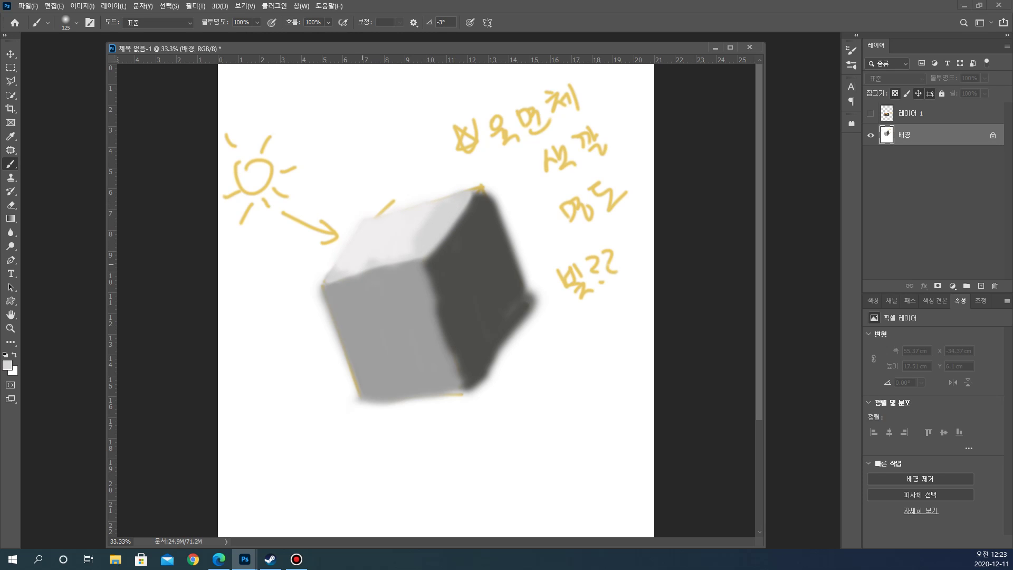
{"action": "mouse_move", "coordinate": [364, 265]}
{"action": "left_mouse_down"}
{"action": "mouse_move", "coordinate": [380, 248]}
{"action": "mouse_move", "coordinate": [338, 280]}
{"action": "mouse_move", "coordinate": [425, 232]}
{"action": "mouse_move", "coordinate": [388, 261]}
{"action": "mouse_move", "coordinate": [337, 261]}
{"action": "left_mouse_up"}
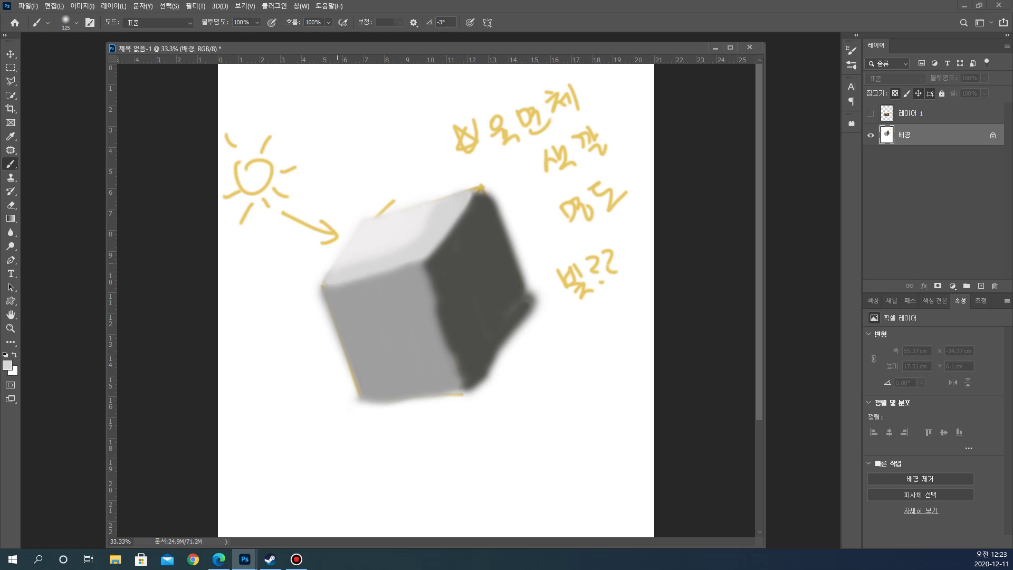
{"action": "left_click", "coordinate": [425, 235], "text": "alt"}
{"action": "mouse_move", "coordinate": [430, 215]}
{"action": "left_mouse_down"}
{"action": "mouse_move", "coordinate": [414, 245]}
{"action": "mouse_move", "coordinate": [350, 267]}
{"action": "left_mouse_up"}
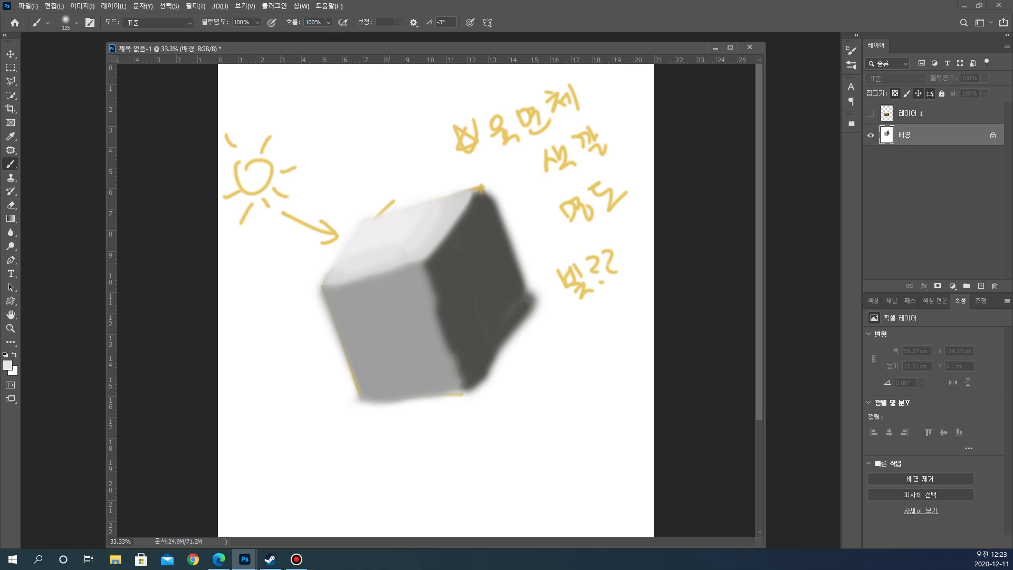
Choose a darker gray and shade the front face from the edge shared with the dark face toward the middle
{"action": "left_click", "coordinate": [409, 317], "text": "alt"}
{"action": "left_click", "coordinate": [7, 365]}
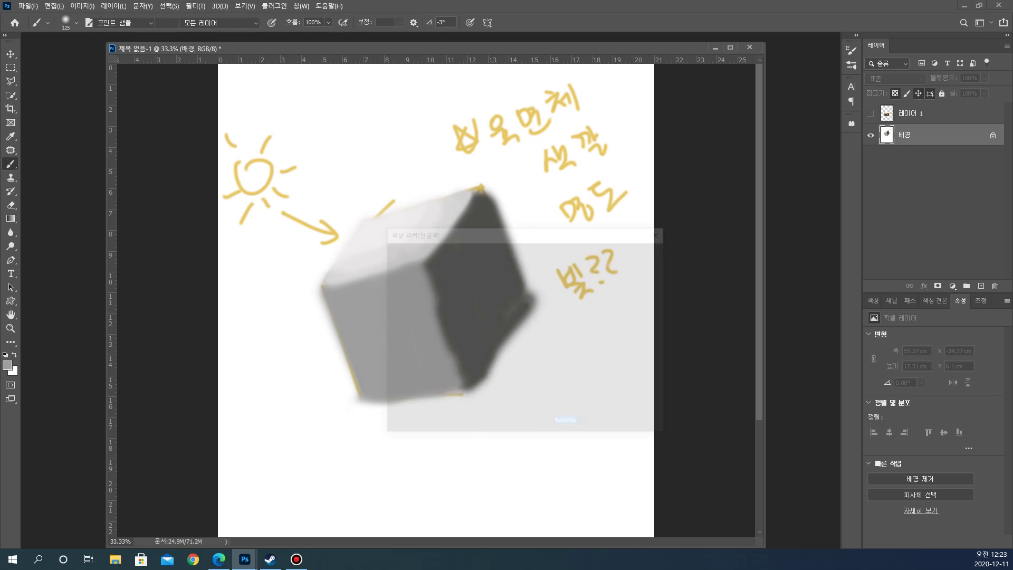
{"action": "left_click", "coordinate": [389, 319]}
{"action": "left_click", "coordinate": [631, 252]}
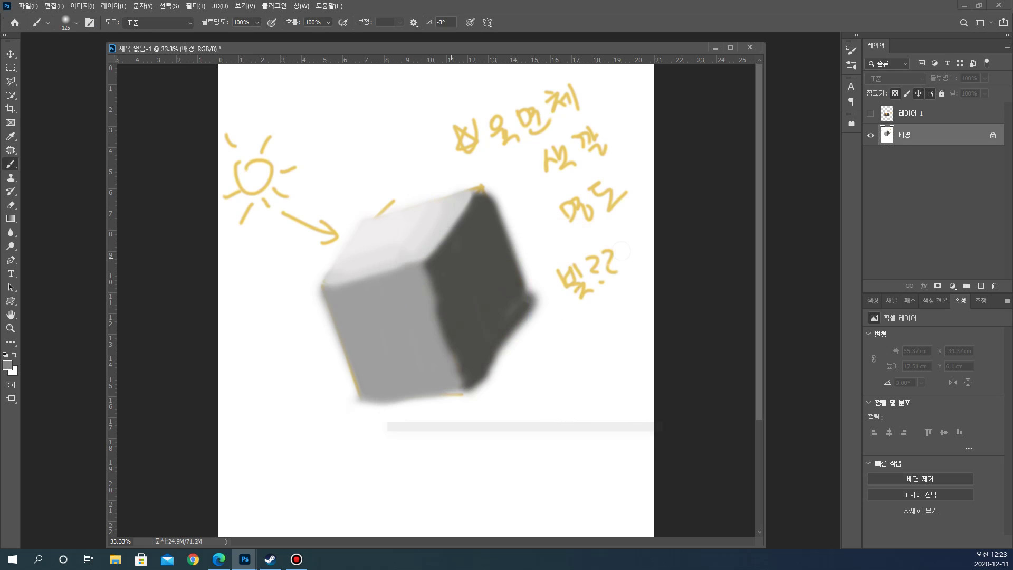
{"action": "left_click_drag", "start_coordinate": [420, 266], "coordinate": [464, 384]}
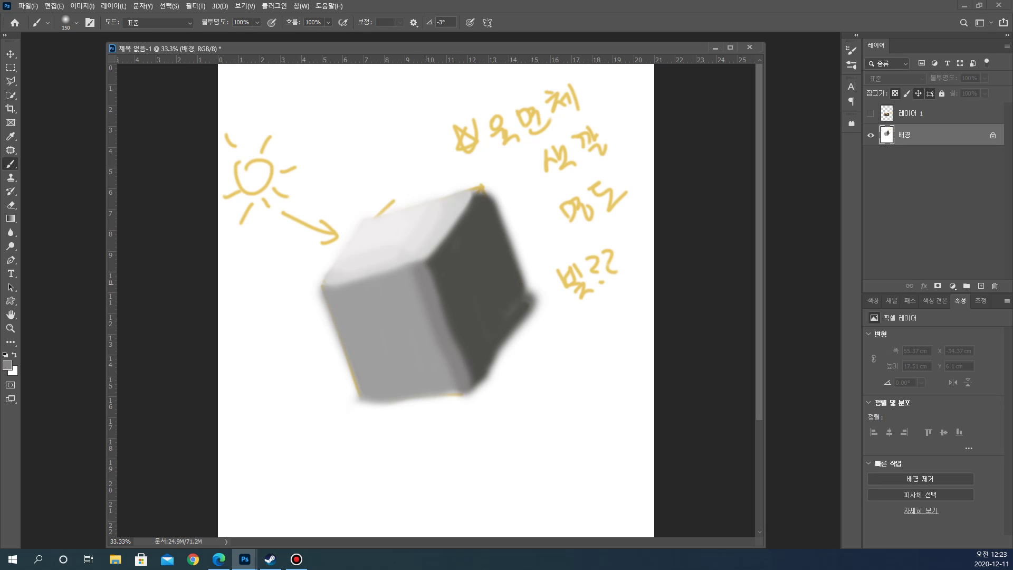
{"action": "key", "text": "bracketright"}
{"action": "mouse_move", "coordinate": [415, 283]}
{"action": "left_mouse_down"}
{"action": "mouse_move", "coordinate": [441, 384]}
{"action": "mouse_move", "coordinate": [423, 386]}
{"action": "left_mouse_up"}
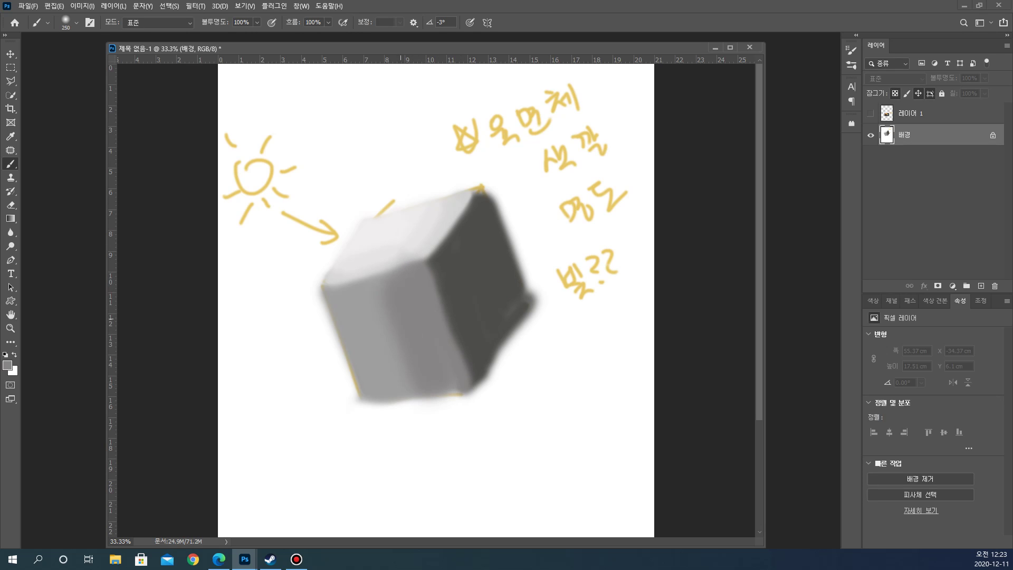
{"action": "left_click_drag", "start_coordinate": [374, 294], "coordinate": [393, 370]}
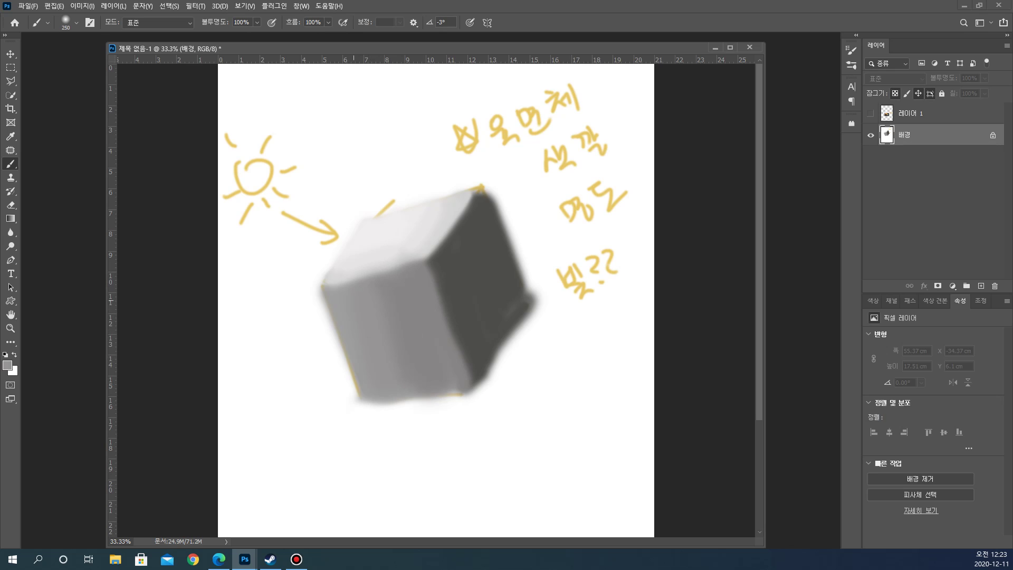
Blend the front face's outer side and middle with gray tones sampled from it
{"action": "left_click_drag", "start_coordinate": [337, 316], "coordinate": [351, 379]}
{"action": "left_click", "coordinate": [398, 308], "text": "alt"}
{"action": "left_click_drag", "start_coordinate": [378, 296], "coordinate": [389, 370]}
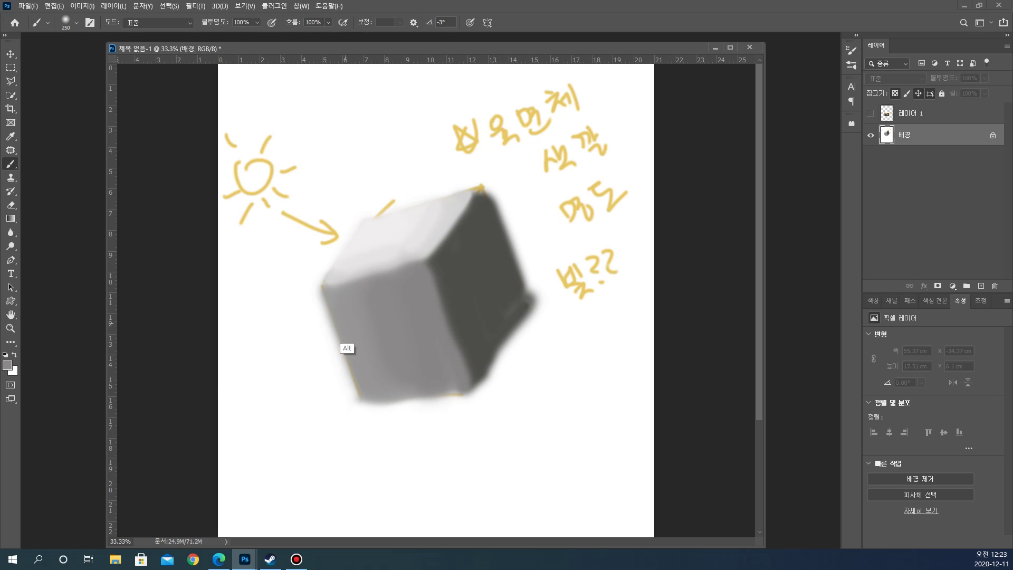
Set the foreground color to lighter gray aba8a8 and brighten the front face's outer edge
{"action": "left_click", "coordinate": [341, 306], "text": "alt"}
{"action": "left_click", "coordinate": [7, 365]}
{"action": "left_click", "coordinate": [389, 301]}
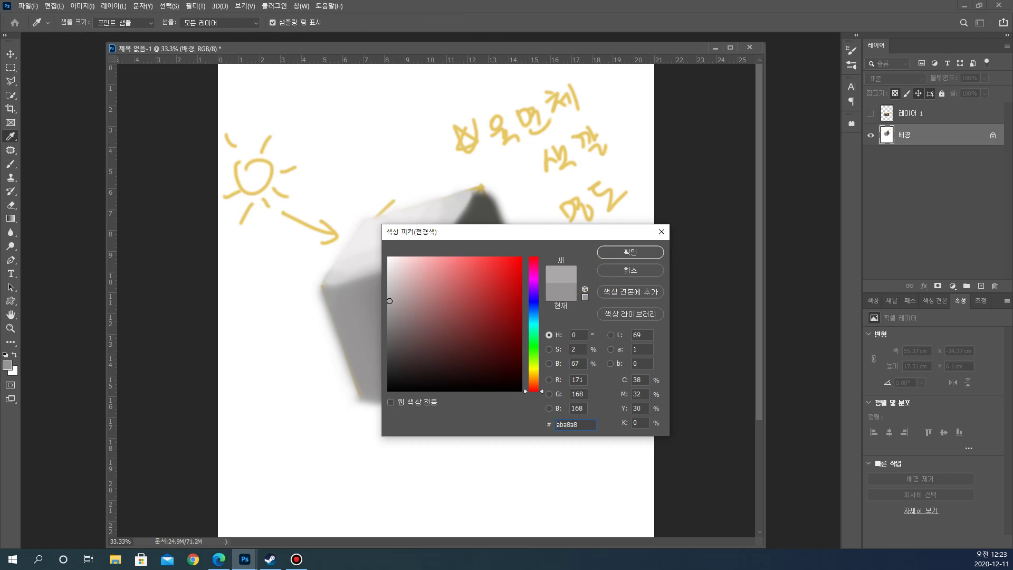
{"action": "key", "text": "Return"}
{"action": "left_click_drag", "start_coordinate": [332, 296], "coordinate": [377, 397]}
Smooth the front face's gradation across its middle using successively sampled grays
{"action": "left_click", "coordinate": [362, 341], "text": "alt"}
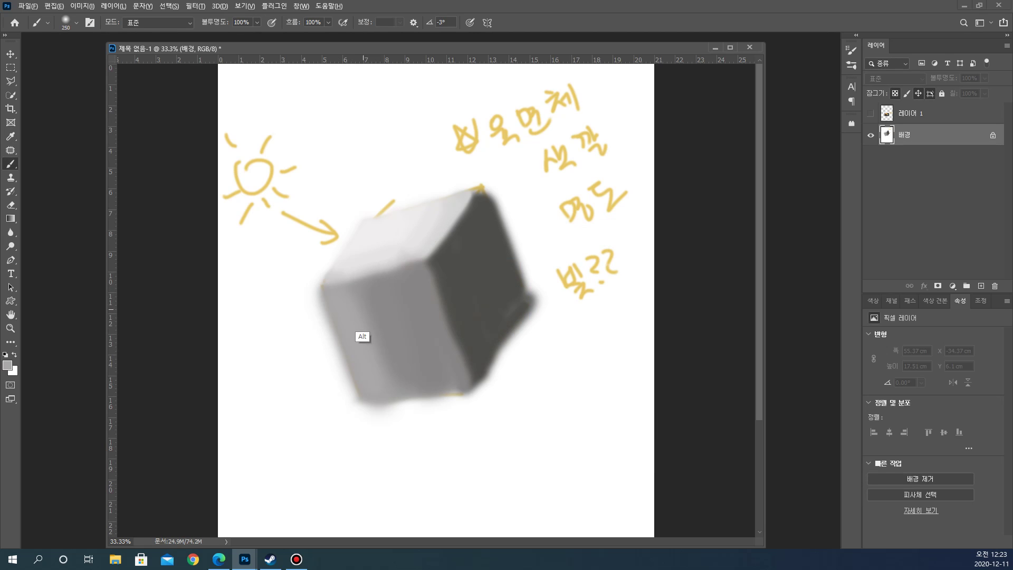
{"action": "left_click_drag", "start_coordinate": [375, 298], "coordinate": [400, 393]}
{"action": "left_click", "coordinate": [383, 338], "text": "alt"}
{"action": "mouse_move", "coordinate": [395, 296]}
{"action": "left_mouse_down"}
{"action": "mouse_move", "coordinate": [415, 373]}
{"action": "mouse_move", "coordinate": [413, 348]}
{"action": "left_mouse_up"}
{"action": "left_click", "coordinate": [421, 327], "text": "alt"}
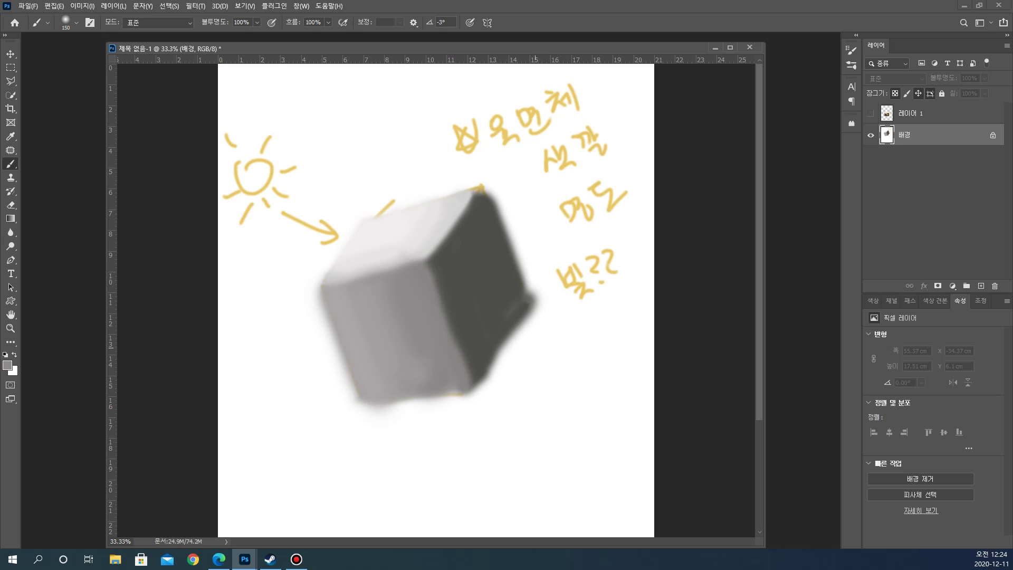
Reduce the brush to 45 px and draw a long horizontal ground line below the cube
{"action": "key", "text": "bracketleft"}
{"action": "key", "text": "bracketleft"}
{"action": "key", "text": "bracketleft"}
{"action": "key", "text": "bracketleft"}
{"action": "key", "text": "bracketleft"}
{"action": "left_click_drag", "start_coordinate": [270, 452], "coordinate": [596, 440]}
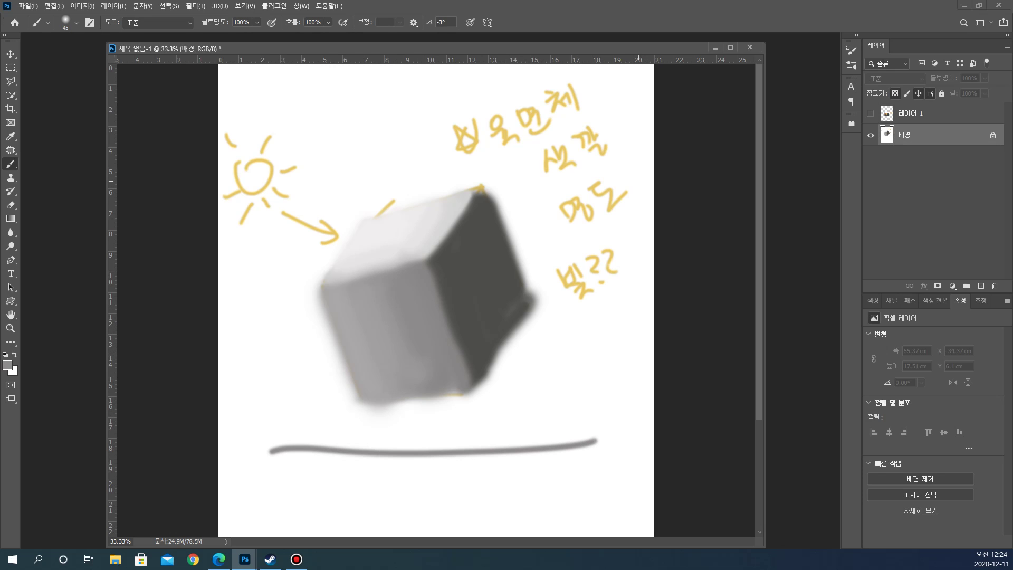
Draw arrows coming down beside the cube and bouncing back up onto its dark face
{"action": "mouse_move", "coordinate": [638, 217]}
{"action": "left_mouse_down"}
{"action": "mouse_move", "coordinate": [581, 351]}
{"action": "mouse_move", "coordinate": [516, 312]}
{"action": "mouse_move", "coordinate": [538, 306]}
{"action": "left_mouse_up"}
{"action": "mouse_move", "coordinate": [606, 204]}
{"action": "left_mouse_down"}
{"action": "mouse_move", "coordinate": [546, 377]}
{"action": "mouse_move", "coordinate": [475, 338]}
{"action": "left_mouse_up"}
{"action": "mouse_move", "coordinate": [473, 333]}
{"action": "left_mouse_down"}
{"action": "mouse_move", "coordinate": [490, 377]}
{"action": "mouse_move", "coordinate": [509, 342]}
{"action": "left_mouse_up"}
{"action": "mouse_move", "coordinate": [645, 240]}
{"action": "left_mouse_down"}
{"action": "mouse_move", "coordinate": [589, 386]}
{"action": "mouse_move", "coordinate": [507, 327]}
{"action": "left_mouse_up"}
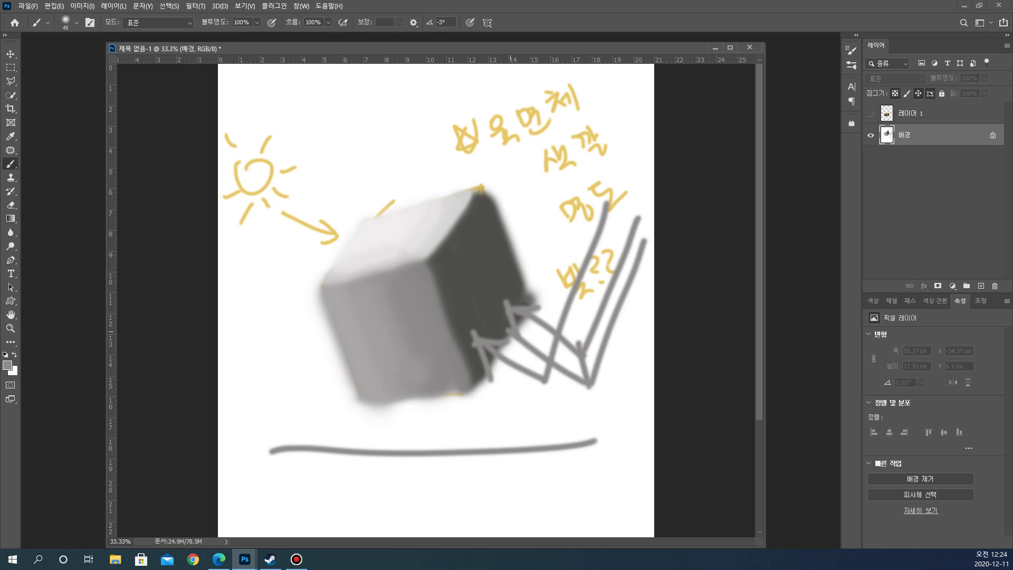
{"action": "mouse_move", "coordinate": [637, 288]}
{"action": "left_mouse_down"}
{"action": "mouse_move", "coordinate": [519, 373]}
{"action": "mouse_move", "coordinate": [499, 361]}
{"action": "left_mouse_up"}
{"action": "mouse_move", "coordinate": [498, 359]}
{"action": "left_mouse_down"}
{"action": "mouse_move", "coordinate": [506, 407]}
{"action": "mouse_move", "coordinate": [514, 358]}
{"action": "left_mouse_up"}
{"action": "left_click_drag", "start_coordinate": [501, 289], "coordinate": [510, 300]}
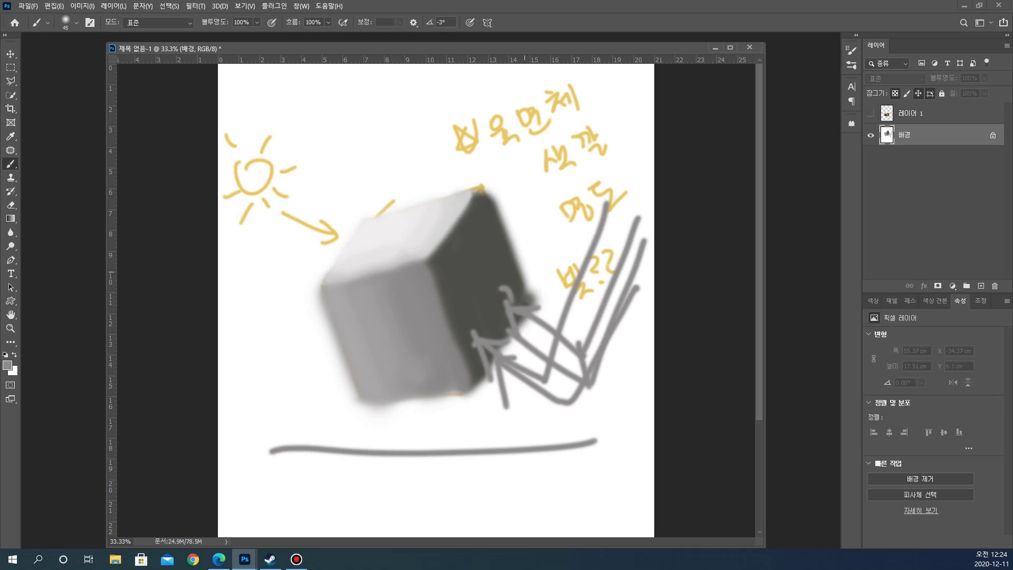
Undo all the bounced-light arrow strokes, keeping the ground line
{"action": "key", "text": "ctrl+z"}
{"action": "key", "text": "ctrl+z"}
{"action": "key", "text": "ctrl+z"}
{"action": "key", "text": "ctrl+z"}
{"action": "key", "text": "ctrl+z"}
{"action": "key", "text": "ctrl+z"}
{"action": "key", "text": "ctrl+z"}
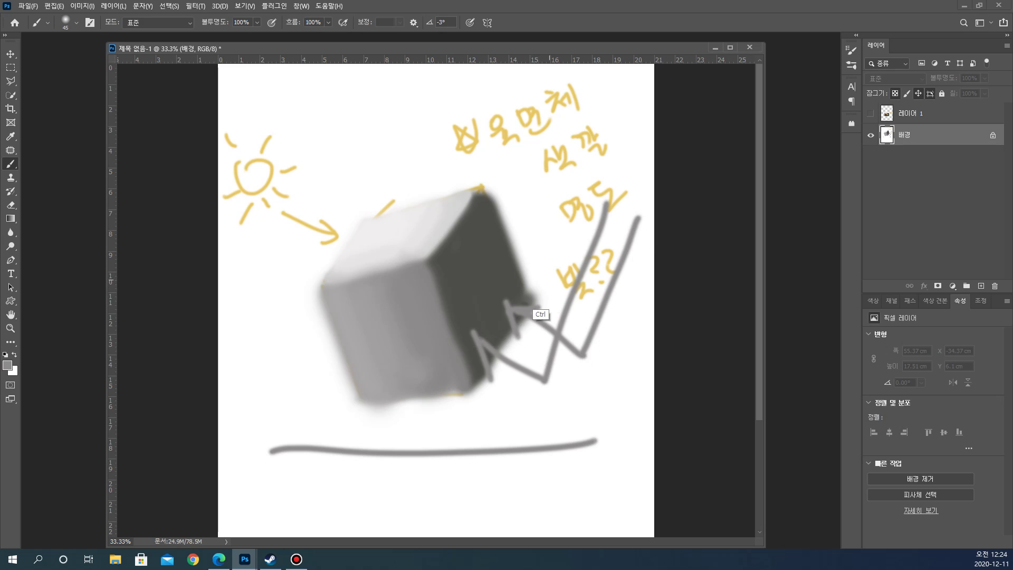
{"action": "key", "text": "ctrl+z"}
{"action": "key", "text": "ctrl+z"}
{"action": "key", "text": "ctrl+z"}
{"action": "key", "text": "ctrl+z"}
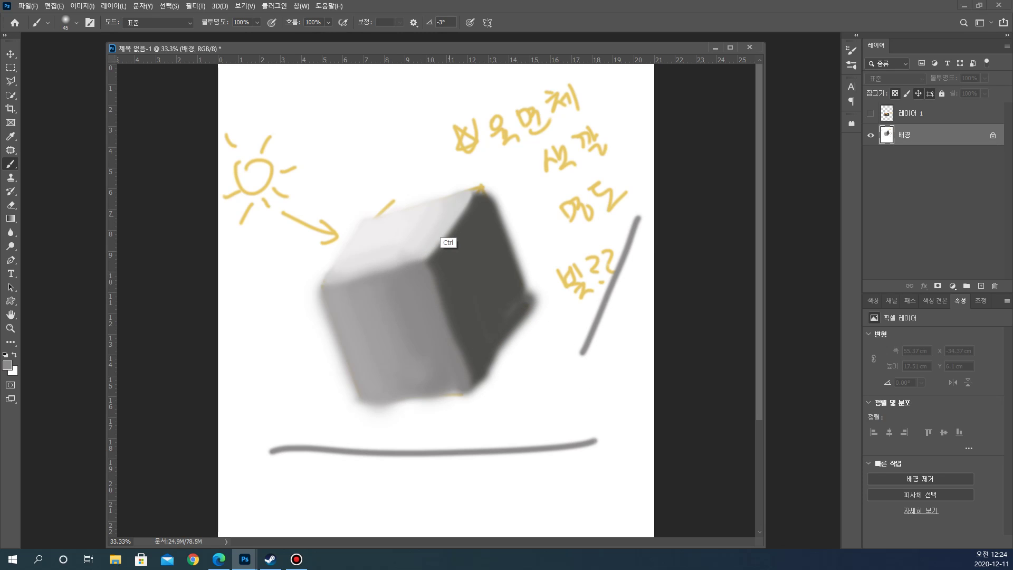
{"action": "key", "text": "ctrl+z"}
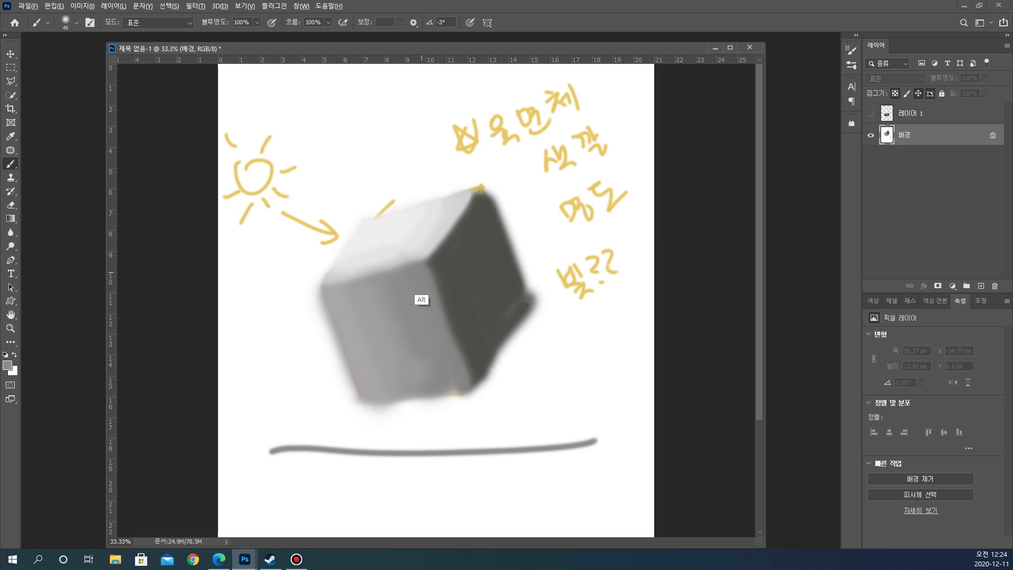
Enlarge the brush and paint lighter gray reflected light on the lower outer part of the dark face
{"action": "key", "text": "bracketright"}
{"action": "key", "text": "bracketright"}
{"action": "key", "text": "bracketright"}
{"action": "key", "text": "bracketright"}
{"action": "key", "text": "bracketright"}
{"action": "key", "text": "bracketright"}
{"action": "key", "text": "bracketright"}
{"action": "key", "text": "bracketright"}
{"action": "key", "text": "bracketright"}
{"action": "mouse_move", "coordinate": [513, 315]}
{"action": "left_mouse_down"}
{"action": "mouse_move", "coordinate": [524, 301]}
{"action": "mouse_move", "coordinate": [490, 345]}
{"action": "left_mouse_up"}
{"action": "left_click", "coordinate": [505, 316], "text": "alt"}
{"action": "mouse_move", "coordinate": [510, 289]}
{"action": "left_mouse_down"}
{"action": "mouse_move", "coordinate": [487, 338]}
{"action": "mouse_move", "coordinate": [490, 285]}
{"action": "mouse_move", "coordinate": [480, 339]}
{"action": "left_mouse_up"}
{"action": "left_click", "coordinate": [486, 285], "text": "alt"}
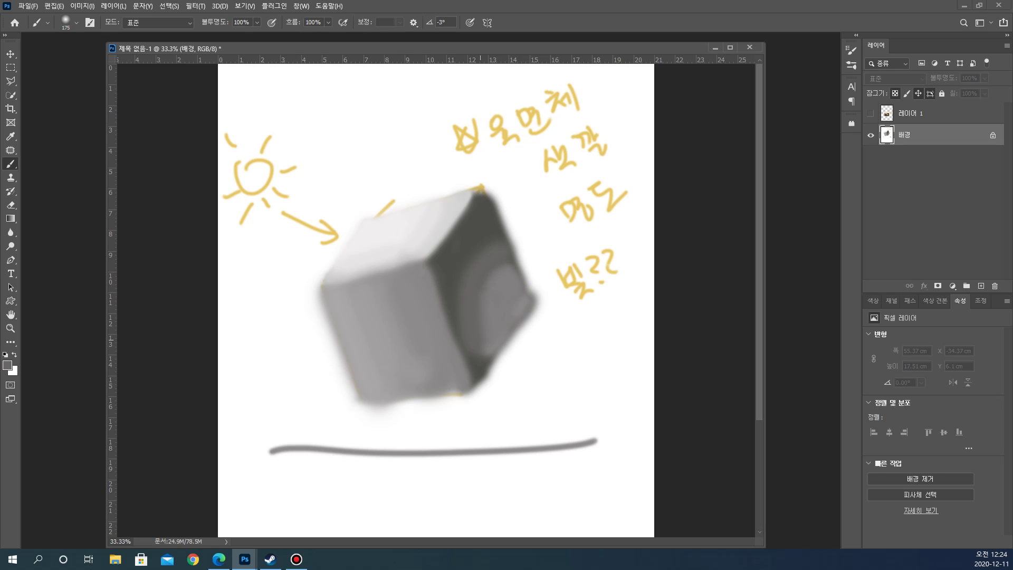
Blend the reflected light across the dark face with sampled grays, keeping its inner edges darkest
{"action": "left_click", "coordinate": [486, 279], "text": "alt"}
{"action": "mouse_move", "coordinate": [504, 237]}
{"action": "left_mouse_down"}
{"action": "mouse_move", "coordinate": [488, 242]}
{"action": "mouse_move", "coordinate": [484, 344]}
{"action": "left_mouse_up"}
{"action": "left_click", "coordinate": [482, 302], "text": "alt"}
{"action": "left_click", "coordinate": [496, 280], "text": "alt"}
{"action": "mouse_move", "coordinate": [498, 266]}
{"action": "left_mouse_down"}
{"action": "mouse_move", "coordinate": [491, 332]}
{"action": "mouse_move", "coordinate": [512, 290]}
{"action": "mouse_move", "coordinate": [529, 295]}
{"action": "left_mouse_up"}
{"action": "left_click", "coordinate": [504, 292], "text": "alt"}
{"action": "left_click", "coordinate": [482, 343], "text": "alt"}
{"action": "left_click_drag", "start_coordinate": [483, 347], "coordinate": [495, 360]}
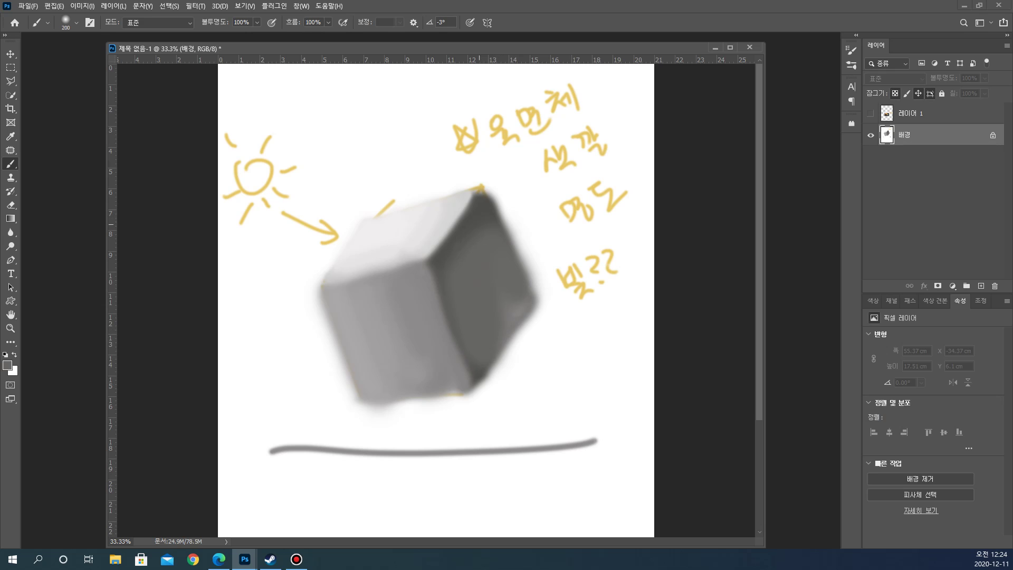
Smooth the dark face's tones with vertical strokes of sampled grays, from its inner edge toward the lighter middle
{"action": "left_click", "coordinate": [478, 262], "text": "alt"}
{"action": "left_click_drag", "start_coordinate": [487, 215], "coordinate": [452, 271]}
{"action": "left_click", "coordinate": [479, 202], "text": "alt"}
{"action": "mouse_move", "coordinate": [477, 207]}
{"action": "left_mouse_down"}
{"action": "mouse_move", "coordinate": [446, 264]}
{"action": "mouse_move", "coordinate": [457, 320]}
{"action": "left_mouse_up"}
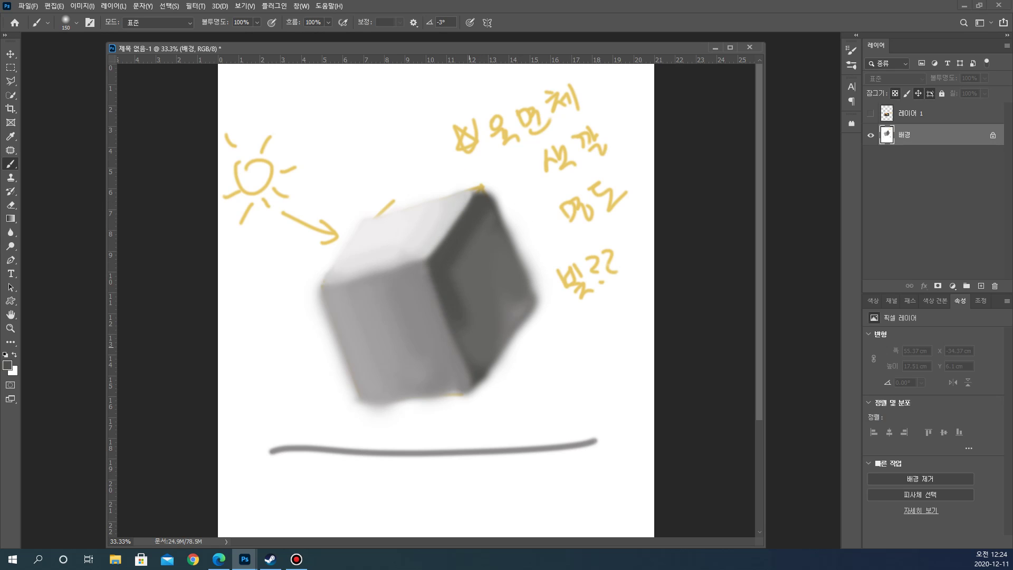
{"action": "left_click", "coordinate": [454, 257], "text": "alt"}
{"action": "mouse_move", "coordinate": [478, 233]}
{"action": "left_mouse_down"}
{"action": "mouse_move", "coordinate": [484, 369]}
{"action": "mouse_move", "coordinate": [480, 349]}
{"action": "left_mouse_up"}
{"action": "left_click", "coordinate": [491, 304], "text": "alt"}
{"action": "left_click", "coordinate": [478, 302], "text": "alt"}
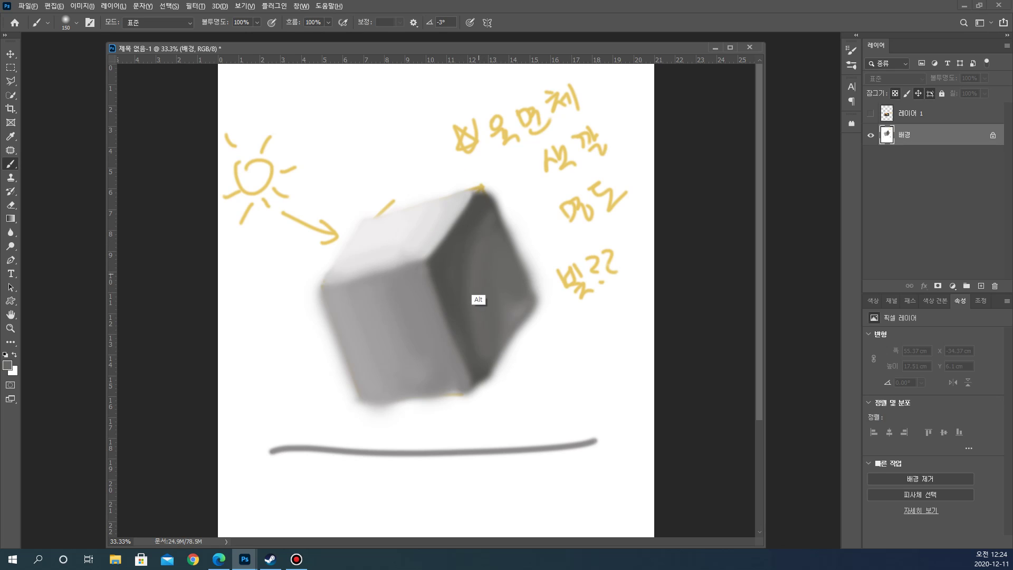
{"action": "left_click_drag", "start_coordinate": [463, 261], "coordinate": [463, 328]}
{"action": "left_click", "coordinate": [472, 318], "text": "alt"}
{"action": "left_click_drag", "start_coordinate": [480, 261], "coordinate": [453, 356]}
Trim the blurry outer edges of the dark face with white sampled from the background
{"action": "left_click", "coordinate": [499, 407], "text": "alt"}
{"action": "left_click_drag", "start_coordinate": [477, 389], "coordinate": [532, 298]}
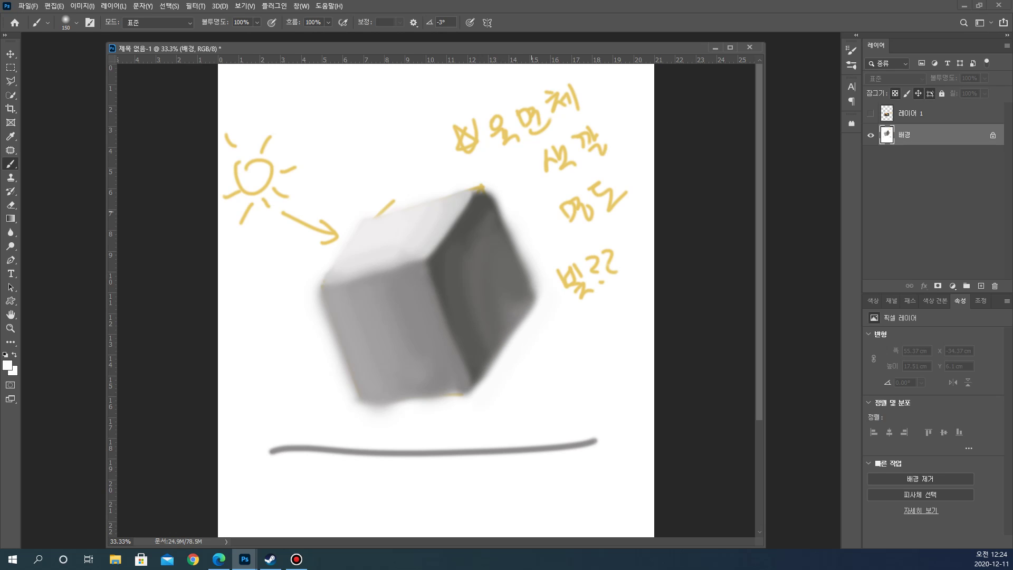
{"action": "mouse_move", "coordinate": [480, 187]}
{"action": "left_mouse_down"}
{"action": "mouse_move", "coordinate": [538, 291]}
{"action": "mouse_move", "coordinate": [533, 306]}
{"action": "left_mouse_up"}
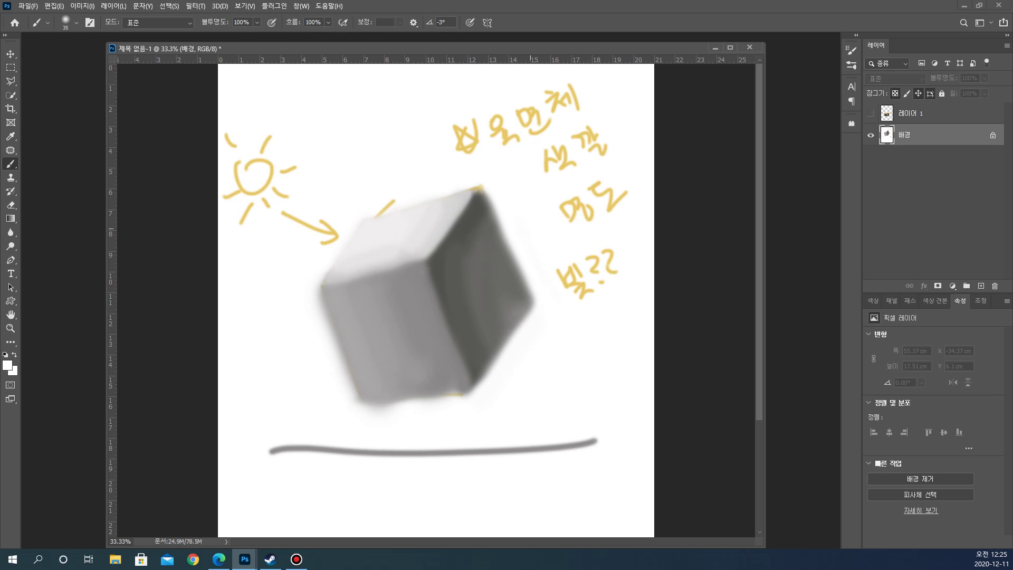
Reset the brush color to black and draw a circle enclosed in quotation marks beside the cube, above the ground line
{"action": "key", "text": "d"}
{"action": "mouse_move", "coordinate": [530, 362]}
{"action": "left_mouse_down"}
{"action": "mouse_move", "coordinate": [603, 381]}
{"action": "mouse_move", "coordinate": [527, 370]}
{"action": "left_mouse_up"}
{"action": "left_click", "coordinate": [502, 387]}
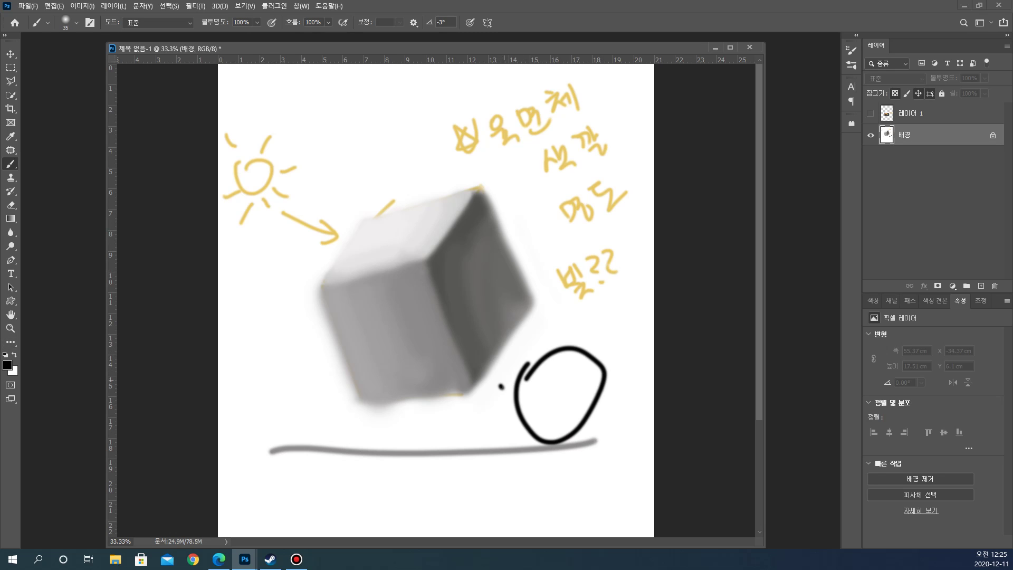
{"action": "left_click", "coordinate": [505, 383]}
{"action": "left_click_drag", "start_coordinate": [603, 329], "coordinate": [601, 336]}
{"action": "left_click_drag", "start_coordinate": [608, 326], "coordinate": [608, 334]}
Switch to the Edge browser and look through the 2D 작업 blog posts around the cube painting
{"action": "left_click", "coordinate": [218, 559]}
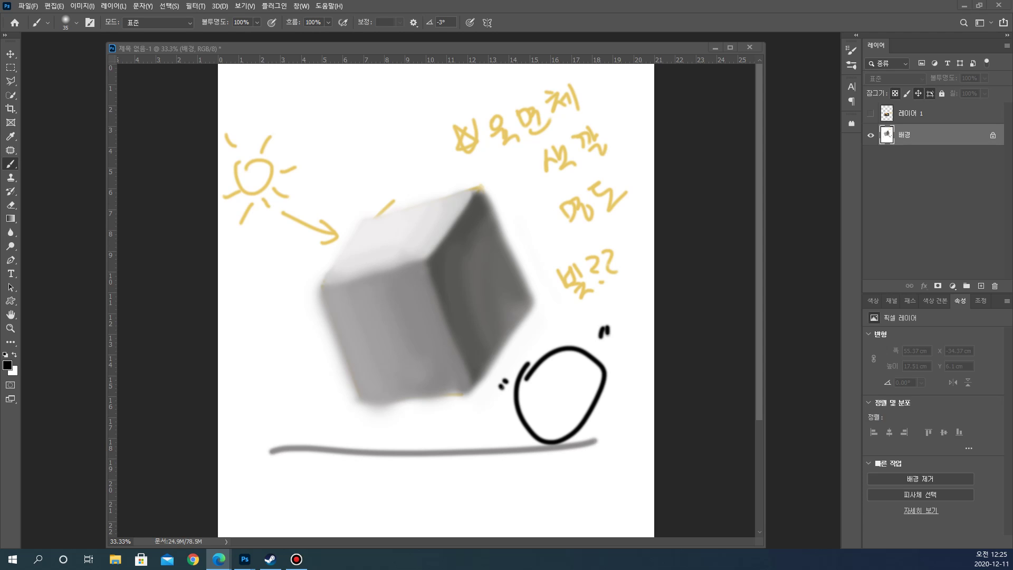
{"action": "left_click_drag", "start_coordinate": [0, 159], "coordinate": [570, 13]}
{"action": "left_click", "coordinate": [715, 8]}
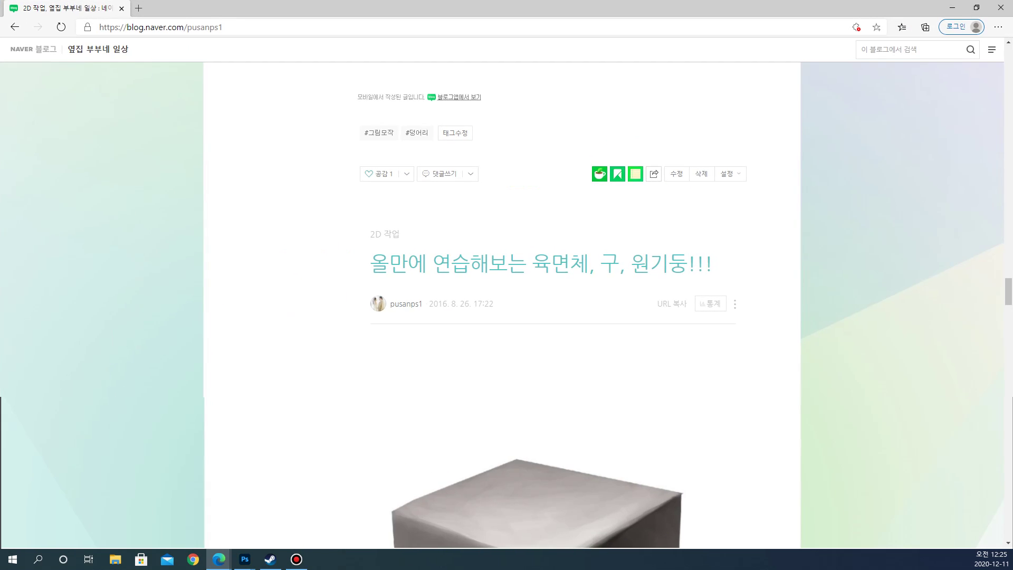
{"action": "scroll", "coordinate": [501, 305], "scroll_direction": "up", "scroll_amount": 7}
{"action": "scroll", "coordinate": [554, 304], "scroll_direction": "up", "scroll_amount": 8}
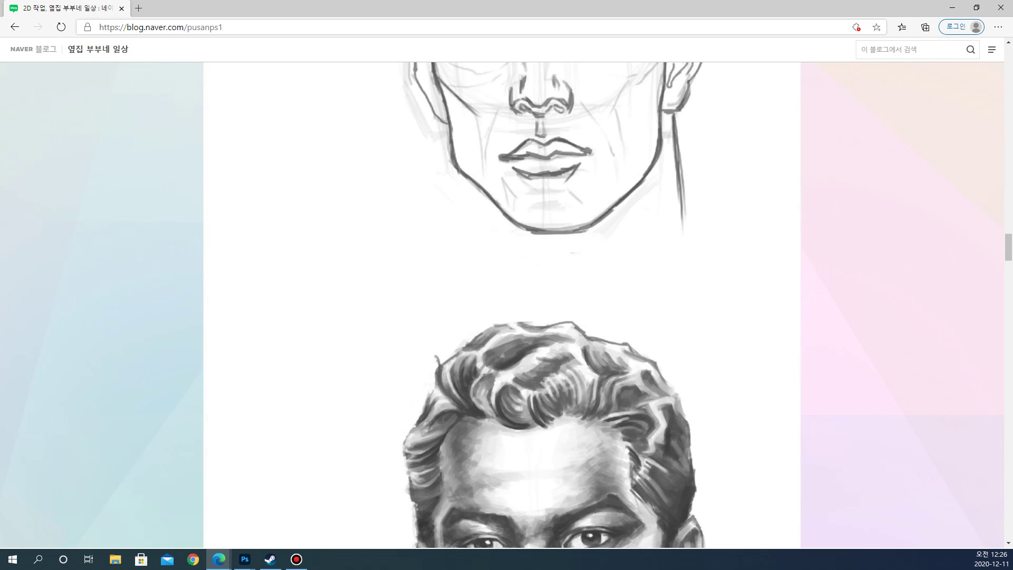
{"action": "scroll", "coordinate": [555, 304], "scroll_direction": "down", "scroll_amount": 1}
{"action": "scroll", "coordinate": [554, 304], "scroll_direction": "down", "scroll_amount": 15}
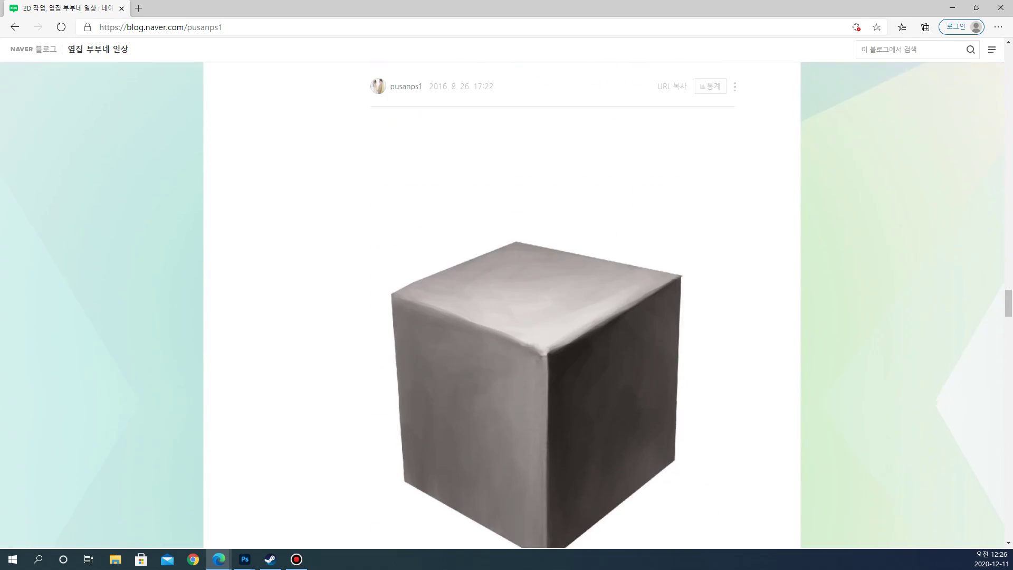
{"action": "scroll", "coordinate": [502, 305], "scroll_direction": "up", "scroll_amount": 20}
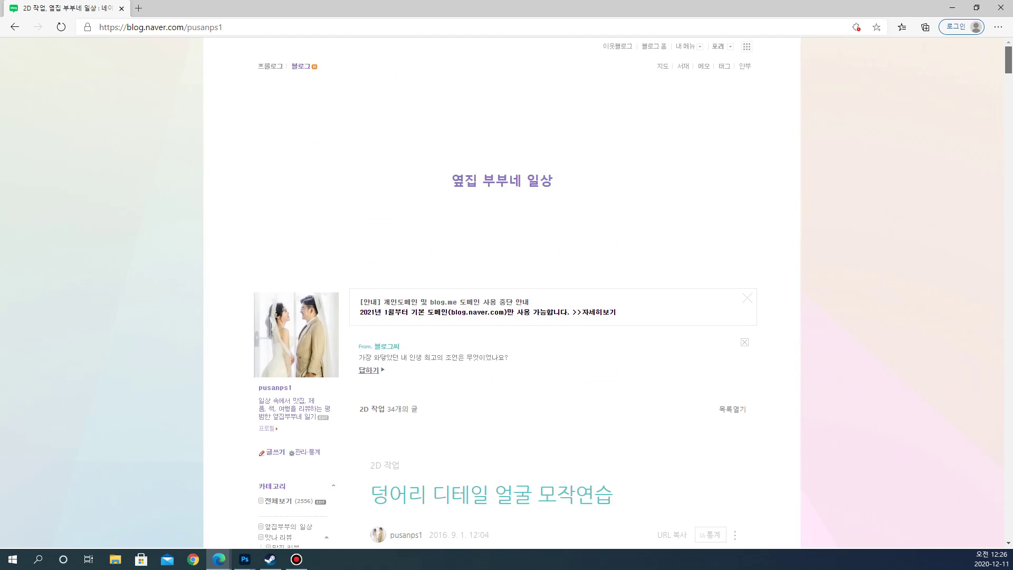
Expand the 지난 작업물 category on the blog and browse the 2D 작업 posts down to the shaded cube
{"action": "scroll", "coordinate": [502, 305], "scroll_direction": "down", "scroll_amount": 4}
{"action": "scroll", "coordinate": [502, 305], "scroll_direction": "up", "scroll_amount": 4}
{"action": "scroll", "coordinate": [501, 305], "scroll_direction": "down", "scroll_amount": 5}
{"action": "left_click_drag", "start_coordinate": [1008, 72], "coordinate": [1008, 76]}
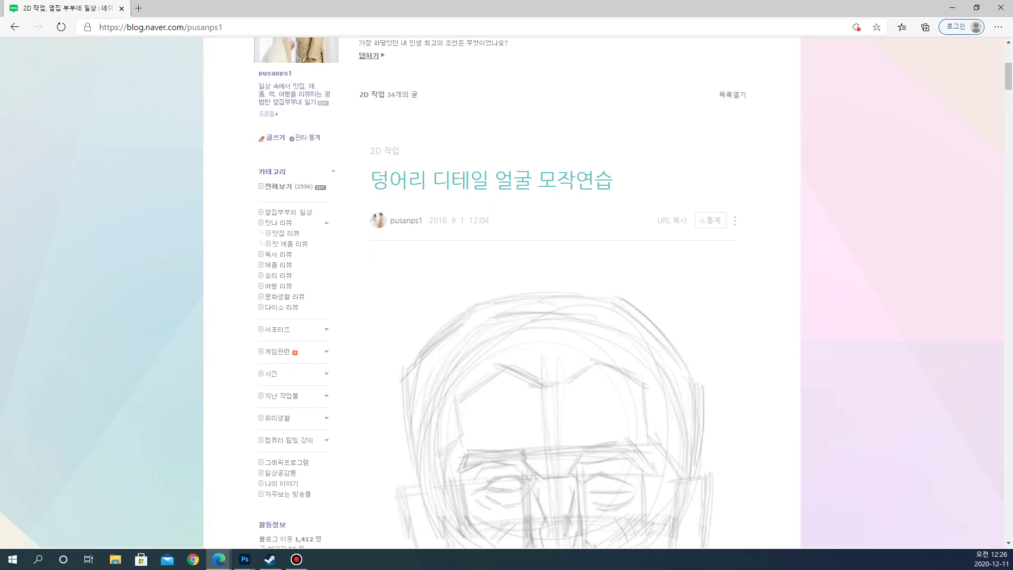
{"action": "left_click", "coordinate": [327, 396]}
{"action": "scroll", "coordinate": [326, 395], "scroll_direction": "down", "scroll_amount": 1}
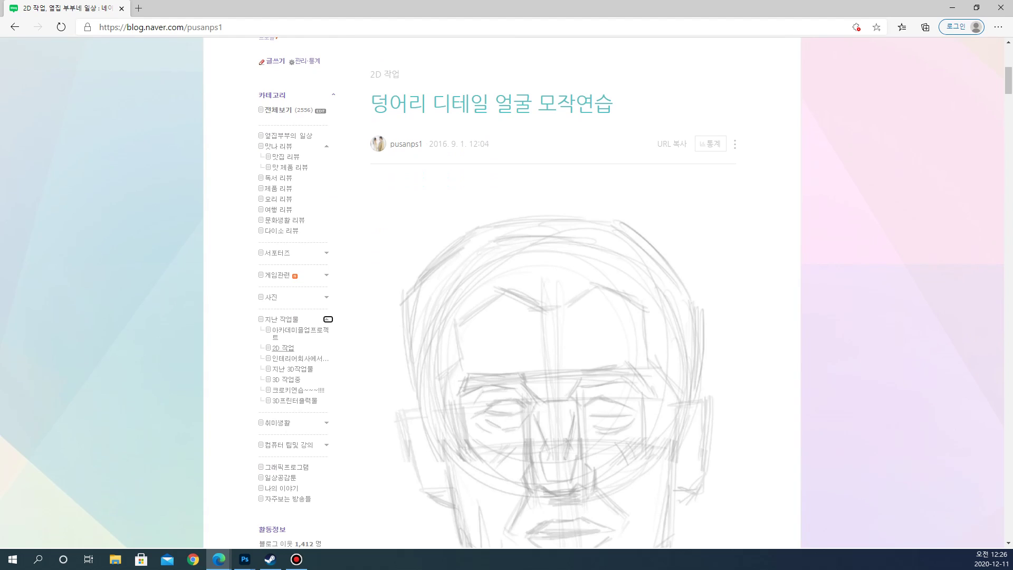
{"action": "scroll", "coordinate": [501, 304], "scroll_direction": "down", "scroll_amount": 20}
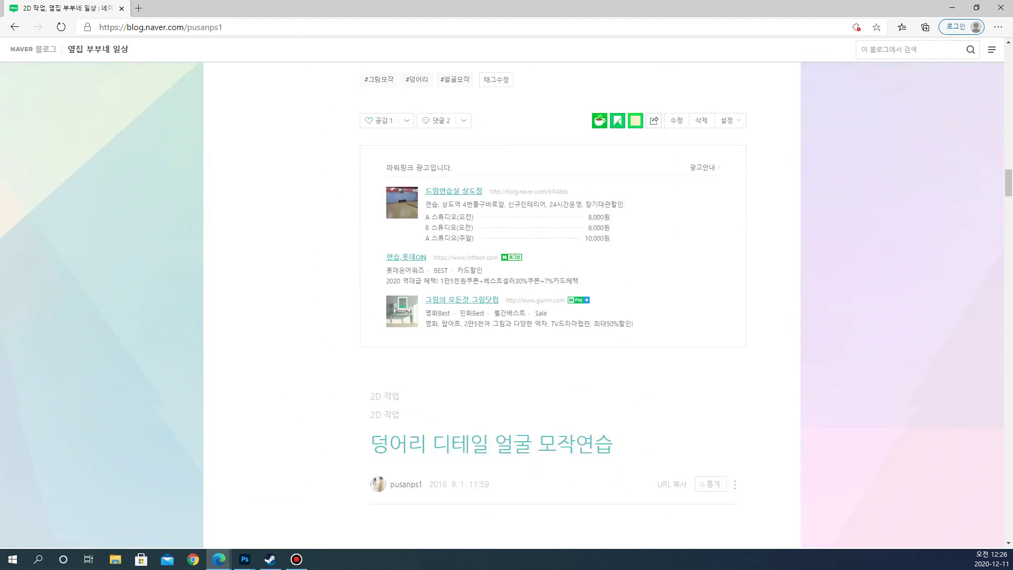
{"action": "scroll", "coordinate": [502, 304], "scroll_direction": "down", "scroll_amount": 20}
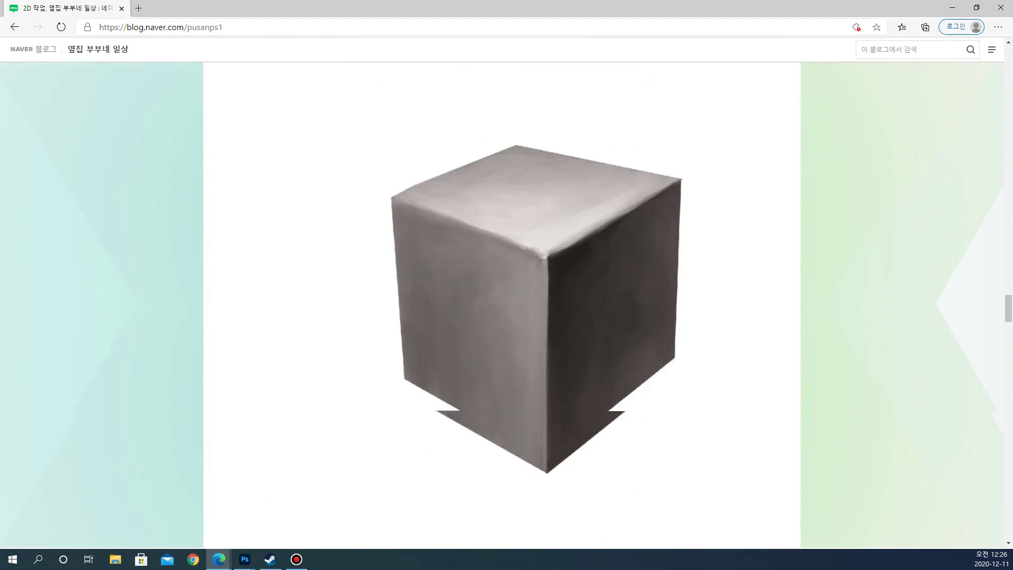
Examine the light, mid and dark values on the three faces of the cube painting
{"action": "scroll", "coordinate": [501, 305], "scroll_direction": "up", "scroll_amount": 5}
{"action": "scroll", "coordinate": [506, 304], "scroll_direction": "up", "scroll_amount": 1}
{"action": "scroll", "coordinate": [501, 305], "scroll_direction": "down", "scroll_amount": 4}
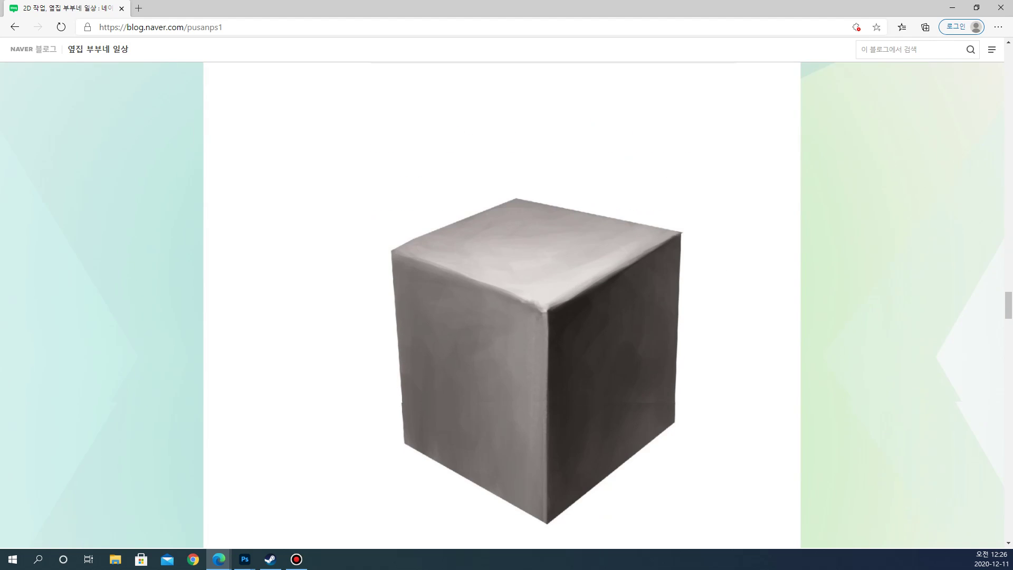
{"action": "scroll", "coordinate": [501, 305], "scroll_direction": "up", "scroll_amount": 4}
{"action": "scroll", "coordinate": [502, 304], "scroll_direction": "down", "scroll_amount": 5}
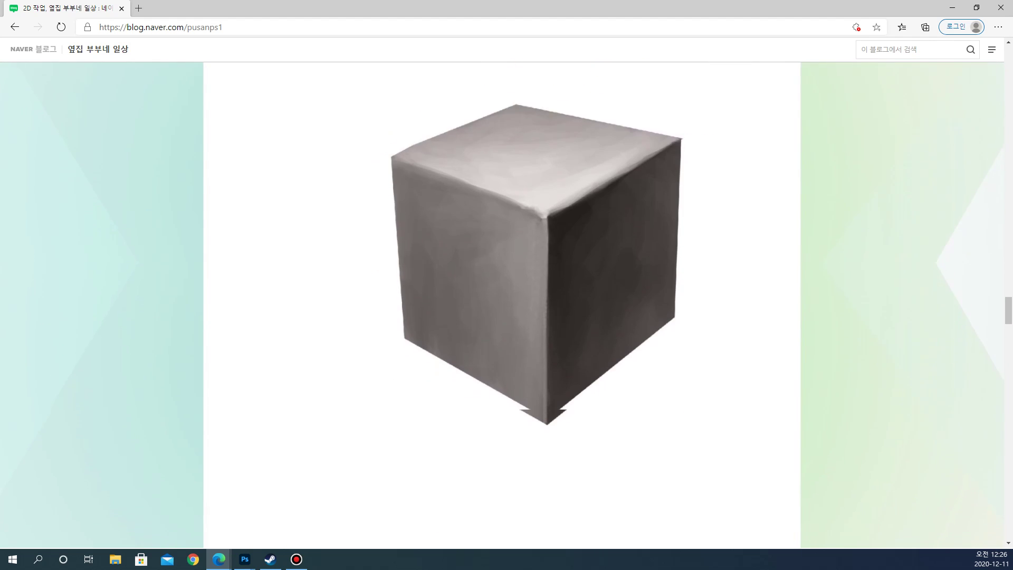
Examine the shading of the cylinder and sphere paintings in the same post and compare them with the cube
{"action": "scroll", "coordinate": [506, 305], "scroll_direction": "down", "scroll_amount": 10}
{"action": "scroll", "coordinate": [507, 305], "scroll_direction": "down", "scroll_amount": 5}
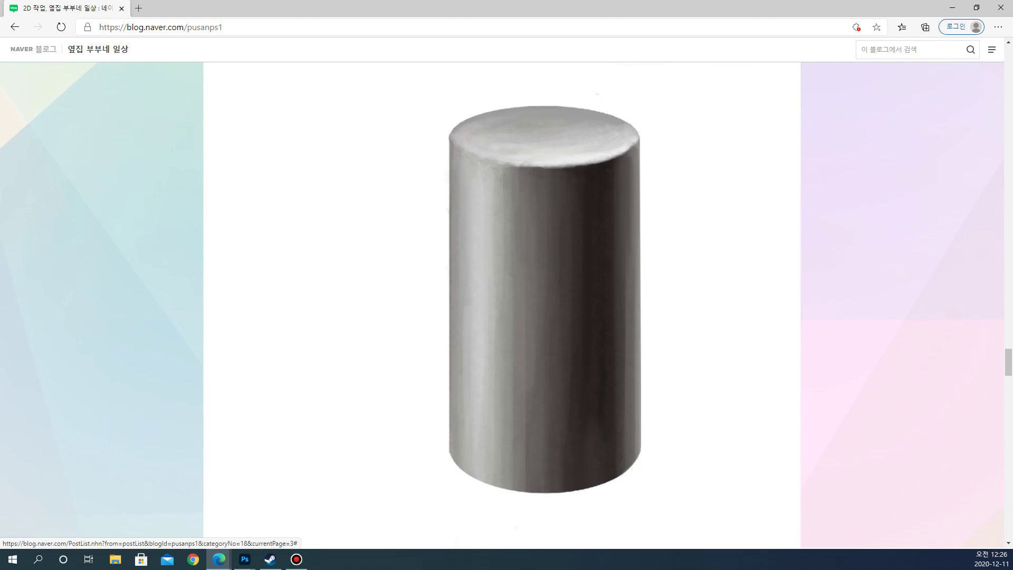
{"action": "scroll", "coordinate": [506, 305], "scroll_direction": "down", "scroll_amount": 1}
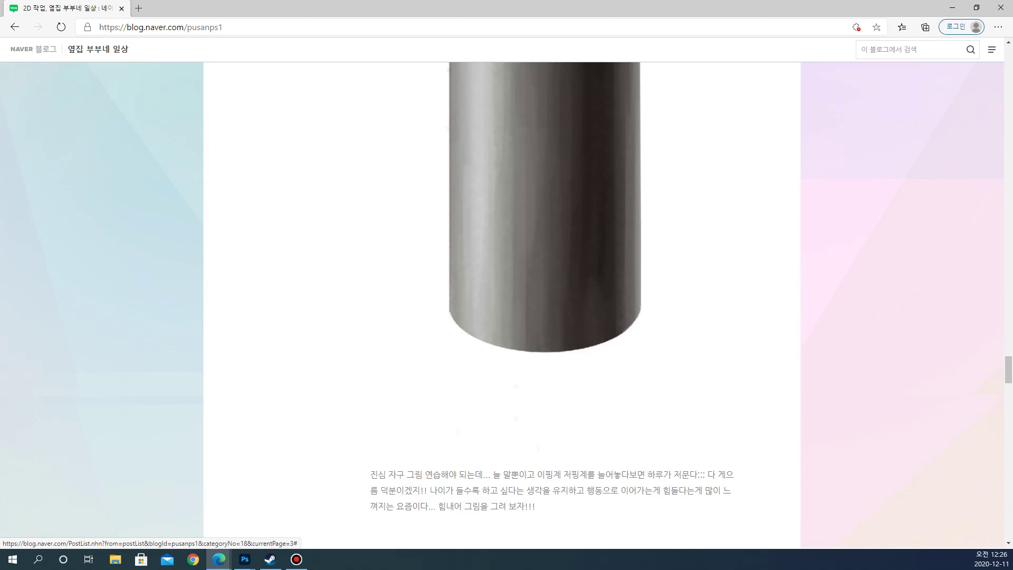
{"action": "scroll", "coordinate": [507, 304], "scroll_direction": "up", "scroll_amount": 1}
{"action": "scroll", "coordinate": [506, 305], "scroll_direction": "up", "scroll_amount": 4}
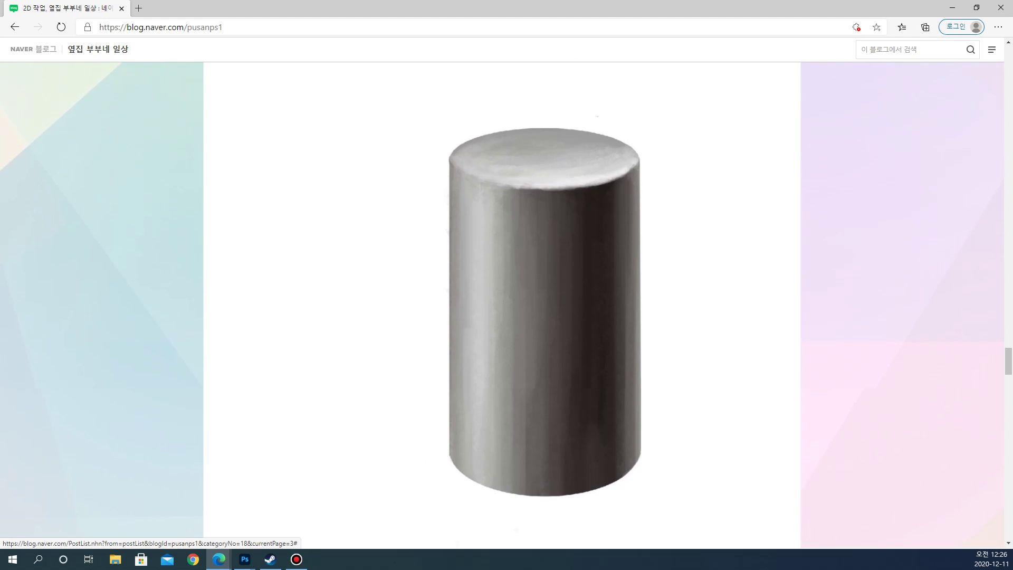
{"action": "scroll", "coordinate": [506, 305], "scroll_direction": "down", "scroll_amount": 3}
{"action": "scroll", "coordinate": [507, 305], "scroll_direction": "down", "scroll_amount": 5}
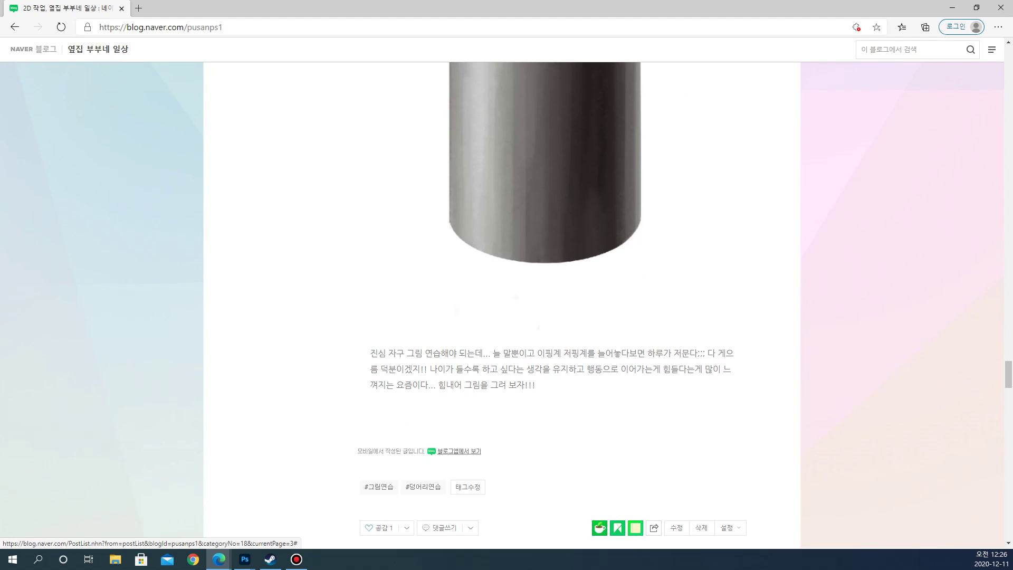
{"action": "scroll", "coordinate": [507, 305], "scroll_direction": "up", "scroll_amount": 8}
{"action": "scroll", "coordinate": [543, 305], "scroll_direction": "up", "scroll_amount": 8}
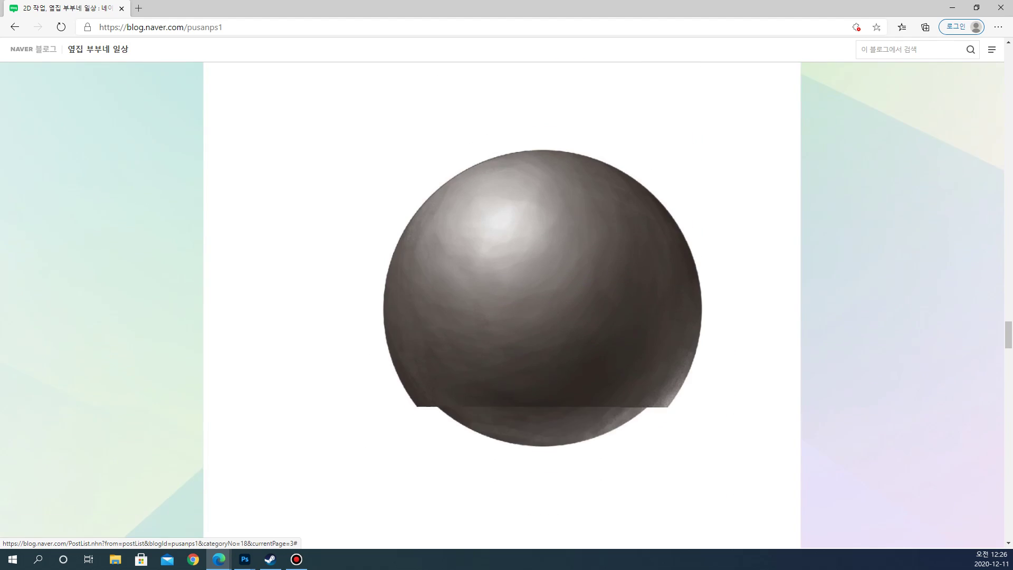
{"action": "scroll", "coordinate": [543, 305], "scroll_direction": "down", "scroll_amount": 4}
{"action": "scroll", "coordinate": [543, 305], "scroll_direction": "up", "scroll_amount": 4}
{"action": "scroll", "coordinate": [507, 305], "scroll_direction": "up", "scroll_amount": 10}
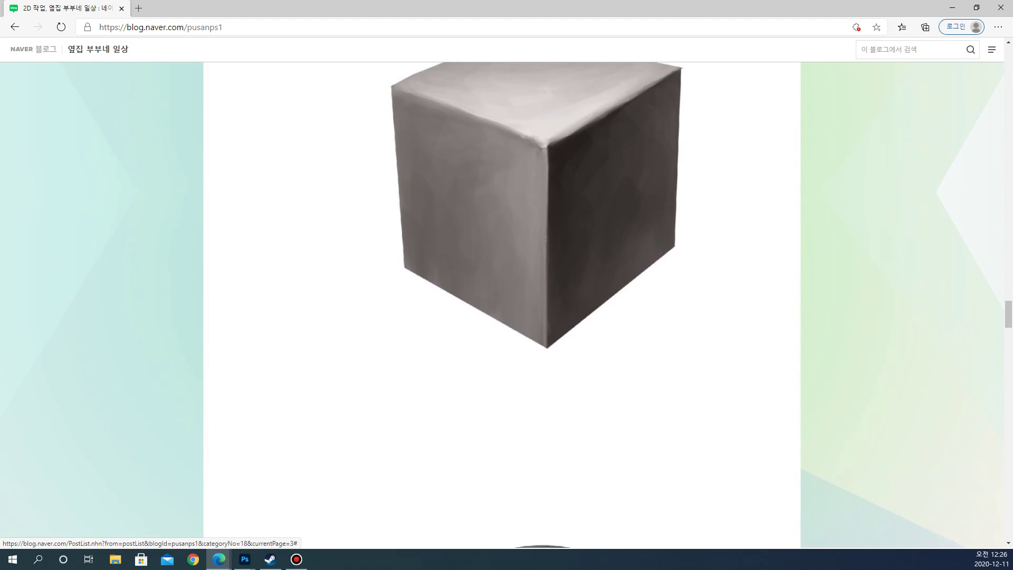
{"action": "scroll", "coordinate": [506, 305], "scroll_direction": "down", "scroll_amount": 3}
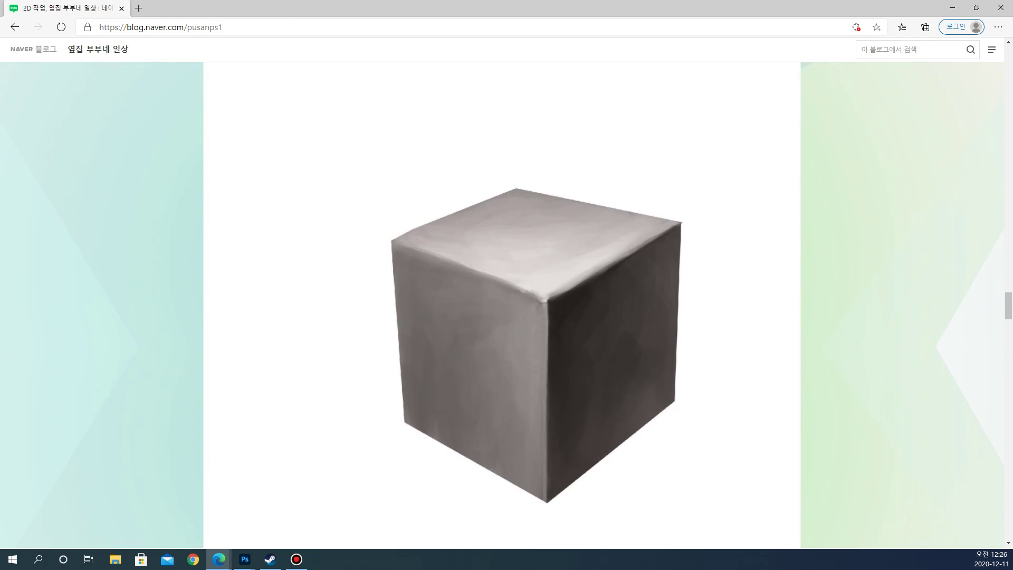
Switch back to Photoshop, handwrite "묘사" in black above the circle and underline it twice
{"action": "left_click", "coordinate": [952, 7]}
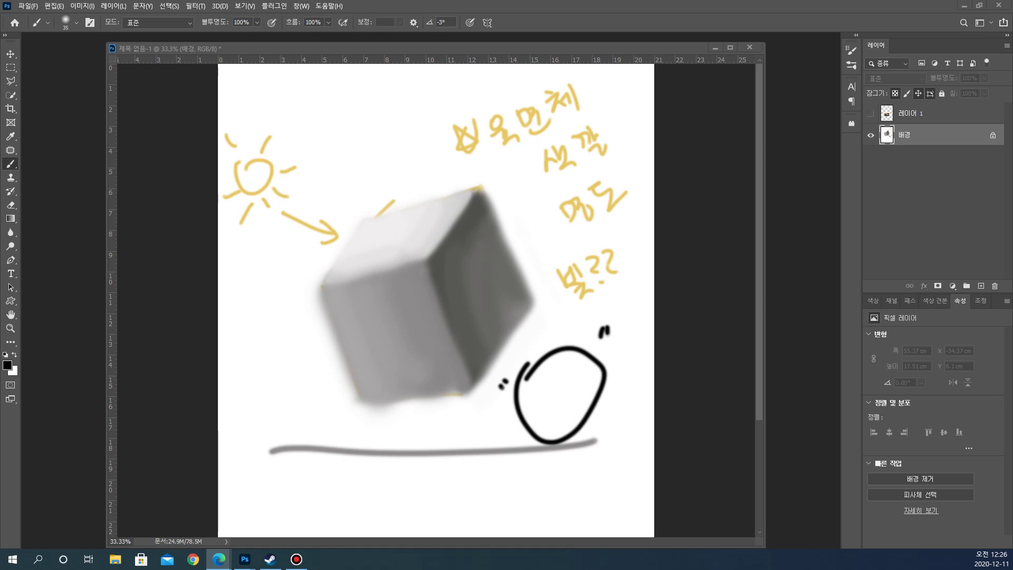
{"action": "left_click", "coordinate": [634, 290]}
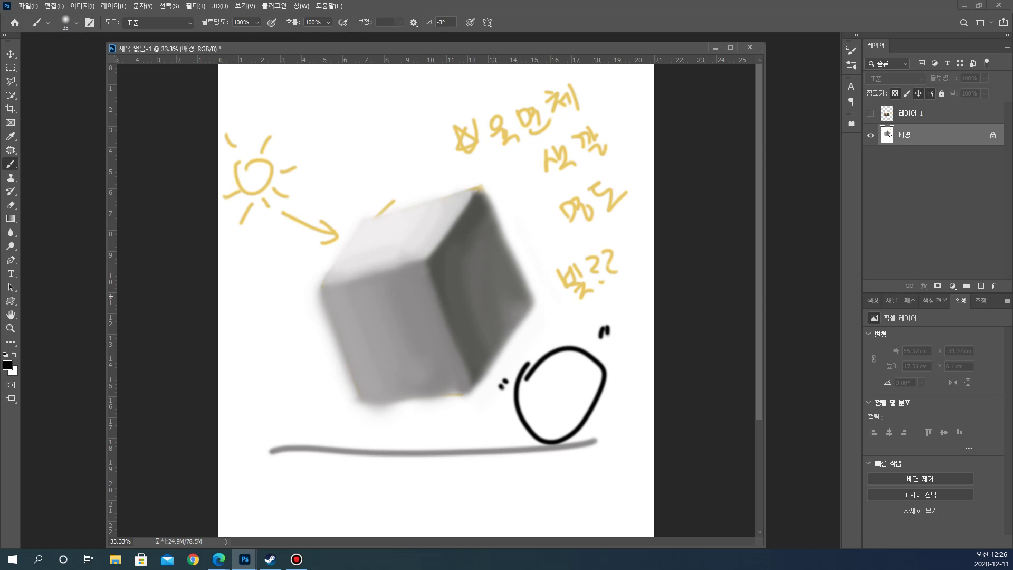
{"action": "left_click_drag", "start_coordinate": [599, 301], "coordinate": [610, 306]}
{"action": "mouse_move", "coordinate": [607, 307]}
{"action": "left_mouse_down"}
{"action": "mouse_move", "coordinate": [611, 317]}
{"action": "mouse_move", "coordinate": [620, 311]}
{"action": "left_mouse_up"}
{"action": "mouse_move", "coordinate": [622, 289]}
{"action": "left_mouse_down"}
{"action": "mouse_move", "coordinate": [621, 303]}
{"action": "mouse_move", "coordinate": [638, 300]}
{"action": "left_mouse_up"}
{"action": "left_click_drag", "start_coordinate": [636, 296], "coordinate": [643, 294]}
{"action": "left_click_drag", "start_coordinate": [607, 329], "coordinate": [647, 307]}
{"action": "left_click_drag", "start_coordinate": [614, 339], "coordinate": [654, 315]}
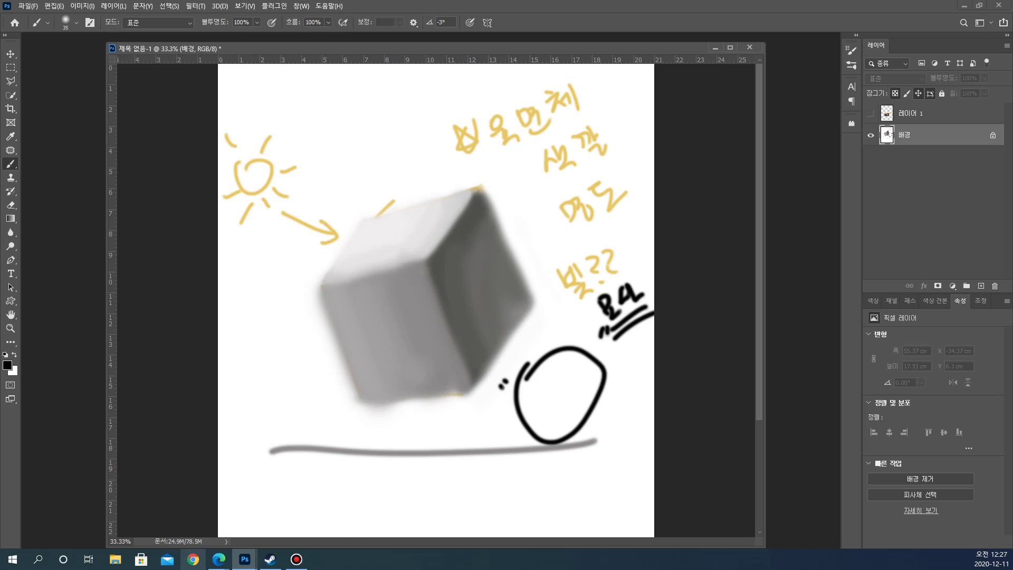
Switch to the Edge browser and look through the blog's sphere, cylinder and detailed face paintings
{"action": "mouse_move", "coordinate": [218, 559]}
{"action": "left_click", "coordinate": [301, 514]}
{"action": "scroll", "coordinate": [501, 305], "scroll_direction": "down", "scroll_amount": 20}
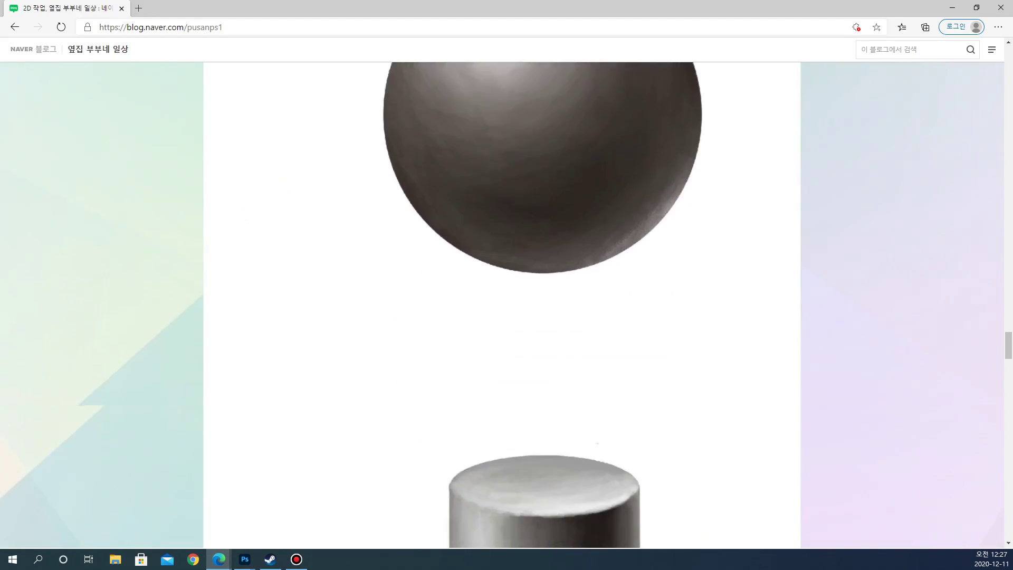
{"action": "scroll", "coordinate": [501, 305], "scroll_direction": "down", "scroll_amount": 20}
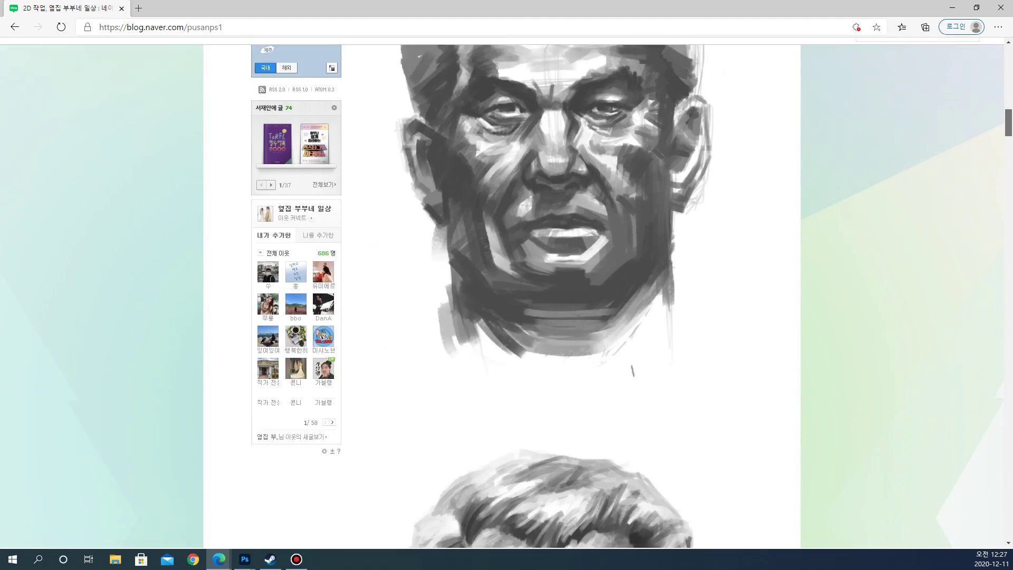
{"action": "mouse_move", "coordinate": [1008, 123]}
{"action": "left_mouse_down"}
{"action": "mouse_move", "coordinate": [1008, 78]}
{"action": "mouse_move", "coordinate": [1008, 96]}
{"action": "left_mouse_up"}
{"action": "scroll", "coordinate": [501, 305], "scroll_direction": "down", "scroll_amount": 15}
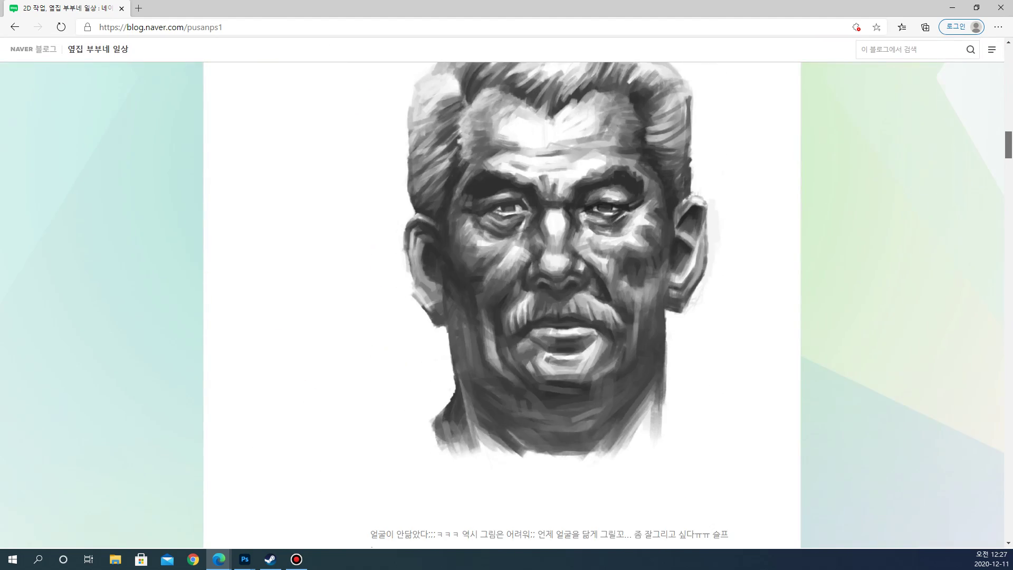
{"action": "scroll", "coordinate": [501, 305], "scroll_direction": "up", "scroll_amount": 2}
{"action": "scroll", "coordinate": [501, 305], "scroll_direction": "down", "scroll_amount": 20}
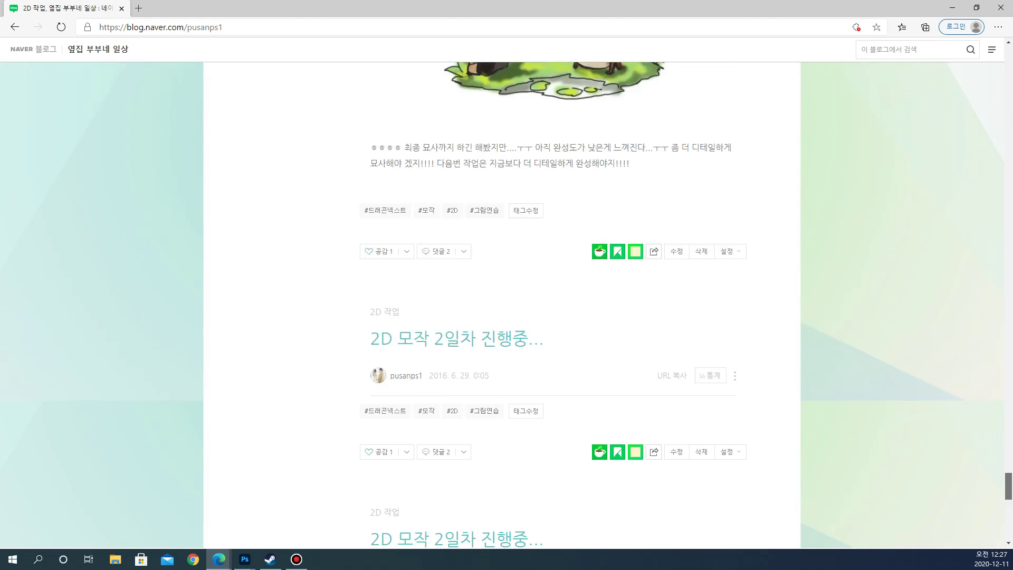
Open page 2 of the 2D 작업 posts and examine the stages of the 도끼모작!!! axe drawing
{"action": "left_click", "coordinate": [523, 487]}
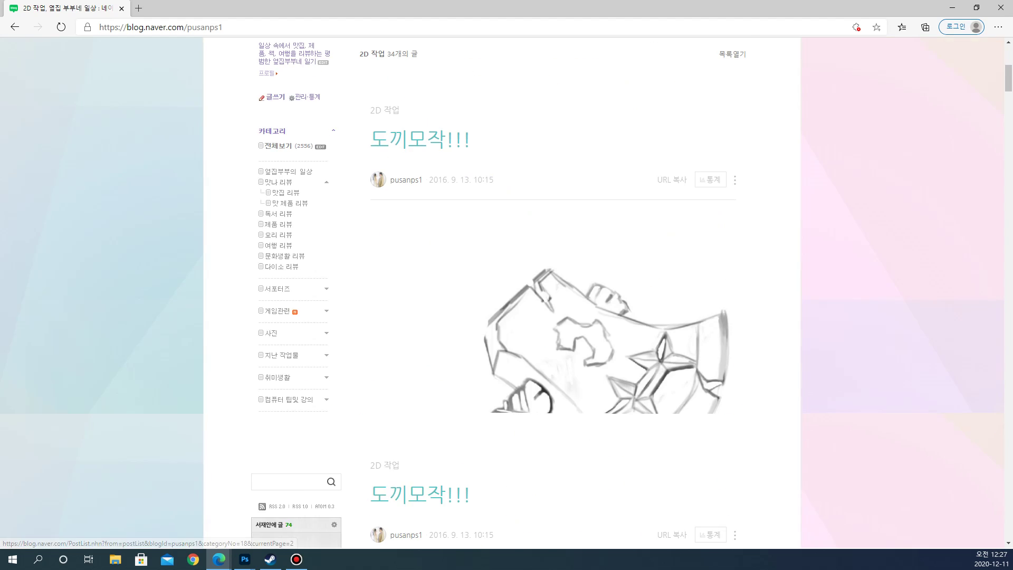
{"action": "scroll", "coordinate": [523, 487], "scroll_direction": "down", "scroll_amount": 5}
{"action": "scroll", "coordinate": [523, 487], "scroll_direction": "up", "scroll_amount": 2}
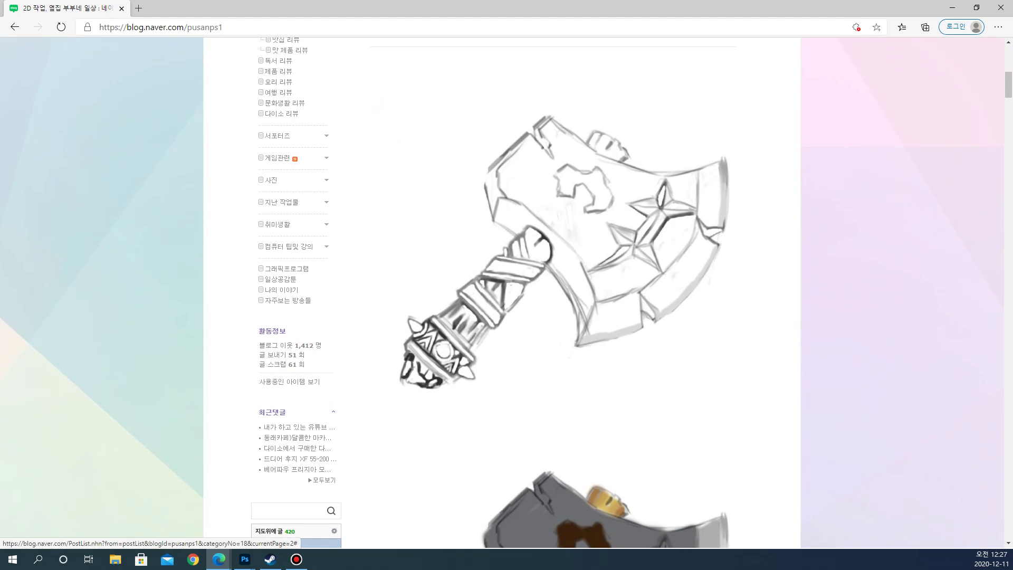
{"action": "scroll", "coordinate": [506, 295], "scroll_direction": "down", "scroll_amount": 8}
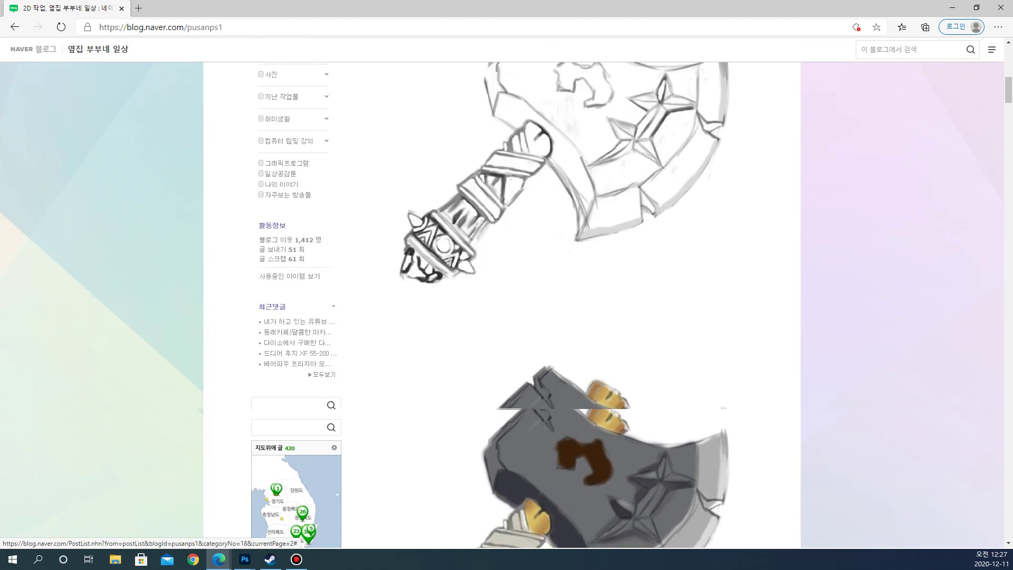
{"action": "scroll", "coordinate": [507, 296], "scroll_direction": "up", "scroll_amount": 6}
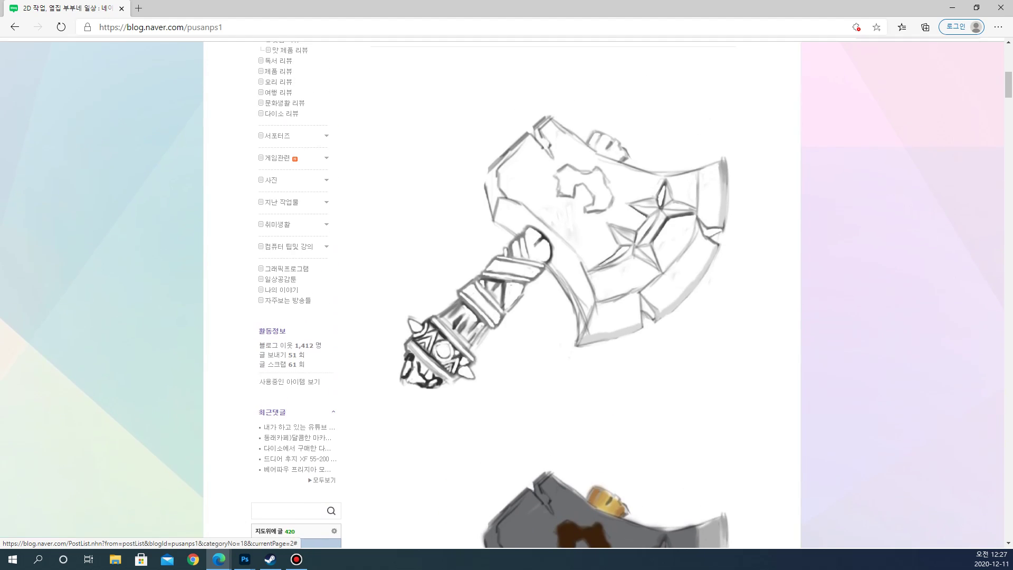
{"action": "scroll", "coordinate": [506, 295], "scroll_direction": "down", "scroll_amount": 12}
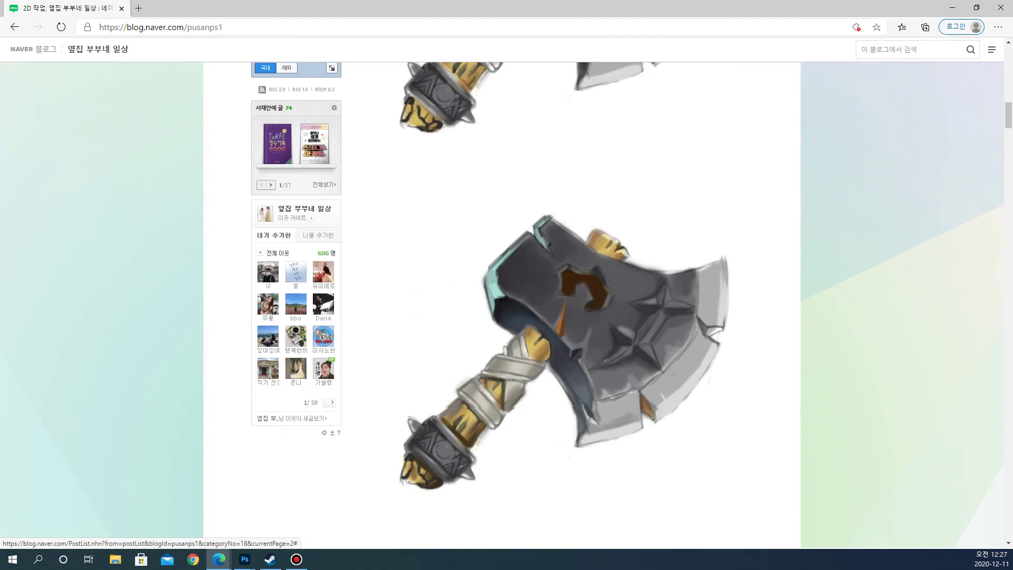
Examine the remaining stages of the axe painting through to the finished version and its closing comment
{"action": "scroll", "coordinate": [507, 295], "scroll_direction": "up", "scroll_amount": 1}
{"action": "scroll", "coordinate": [506, 295], "scroll_direction": "down", "scroll_amount": 7}
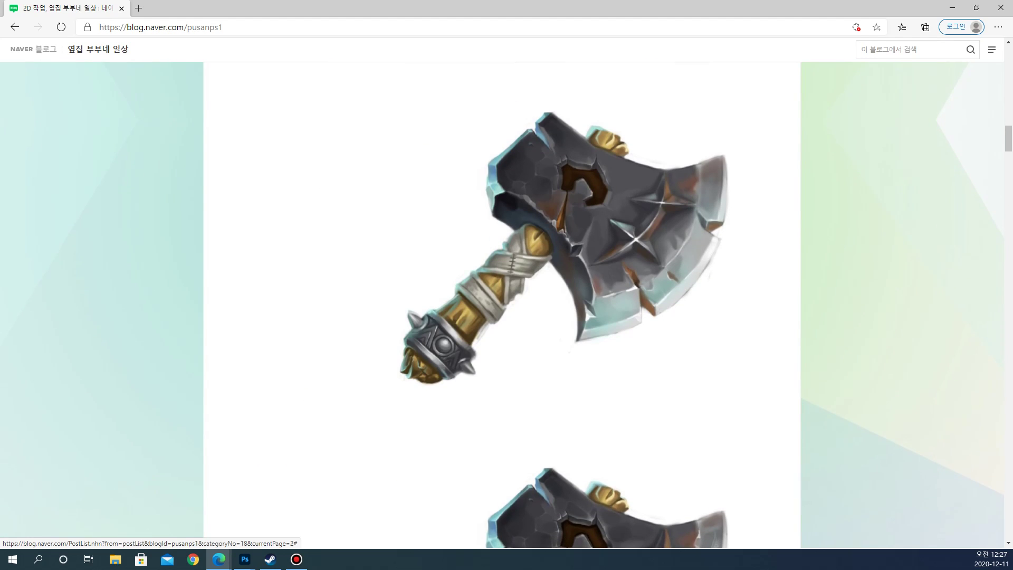
{"action": "scroll", "coordinate": [507, 296], "scroll_direction": "down", "scroll_amount": 1}
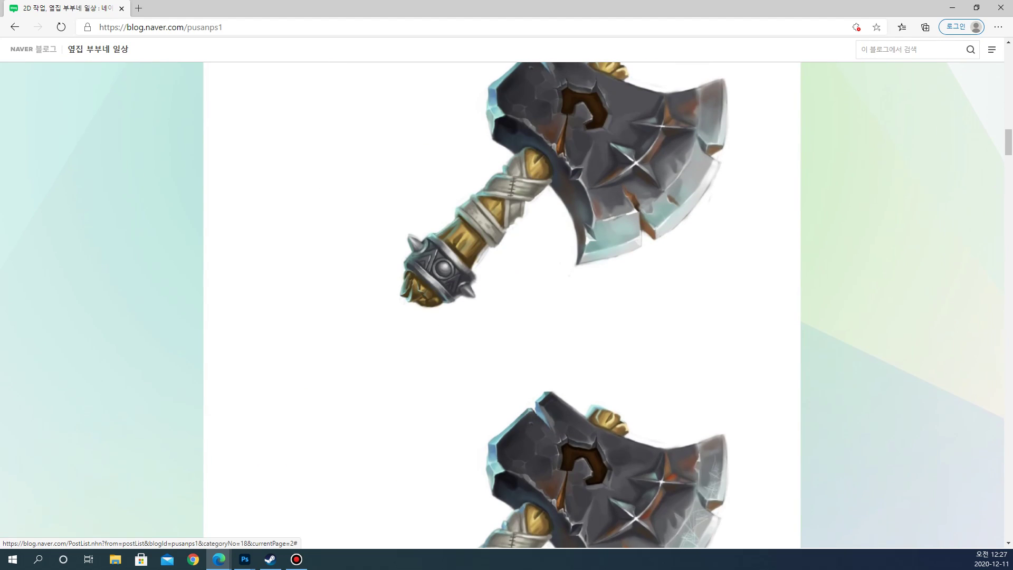
{"action": "scroll", "coordinate": [506, 295], "scroll_direction": "down", "scroll_amount": 3}
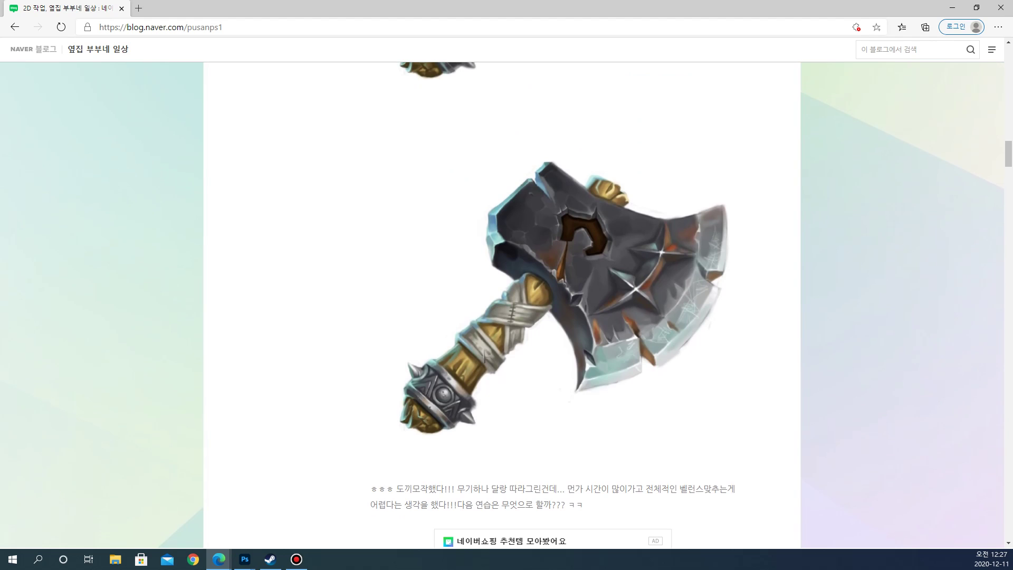
Switch back to Photoshop and handwrite "명도" in black beside the cube, with a double underline and a star in front
{"action": "key", "text": "alt+Tab"}
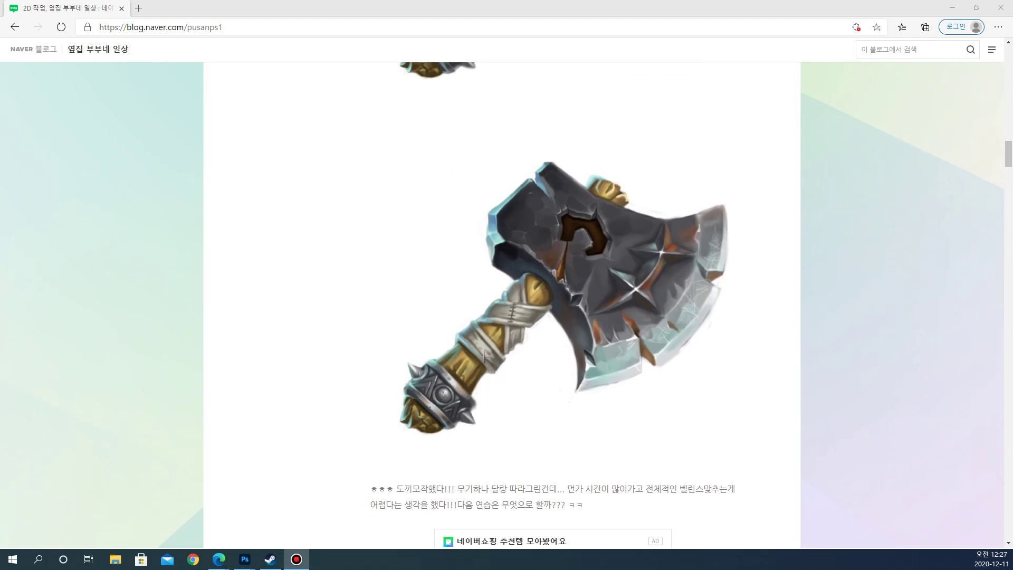
{"action": "mouse_move", "coordinate": [244, 559]}
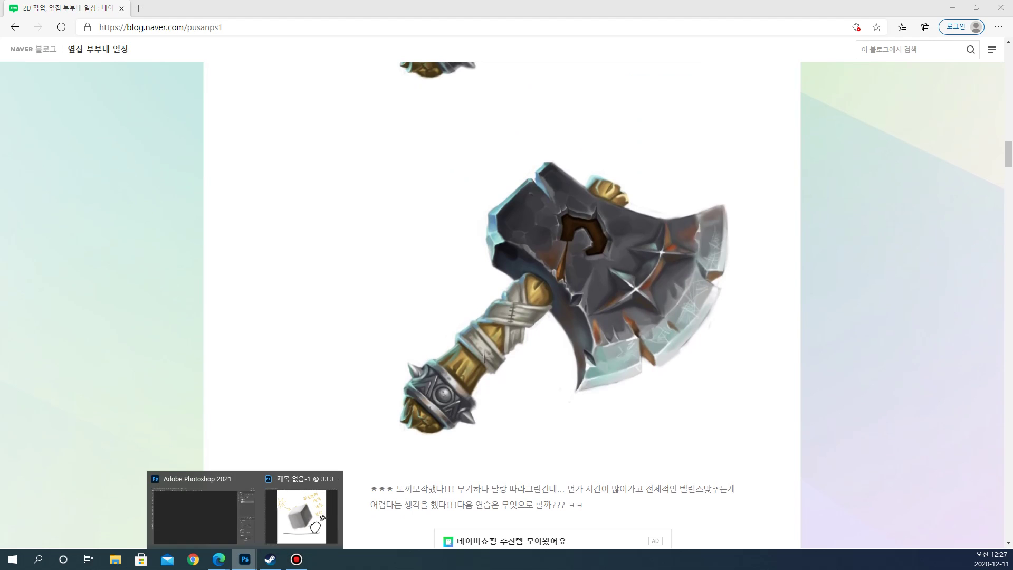
{"action": "left_click", "coordinate": [298, 515]}
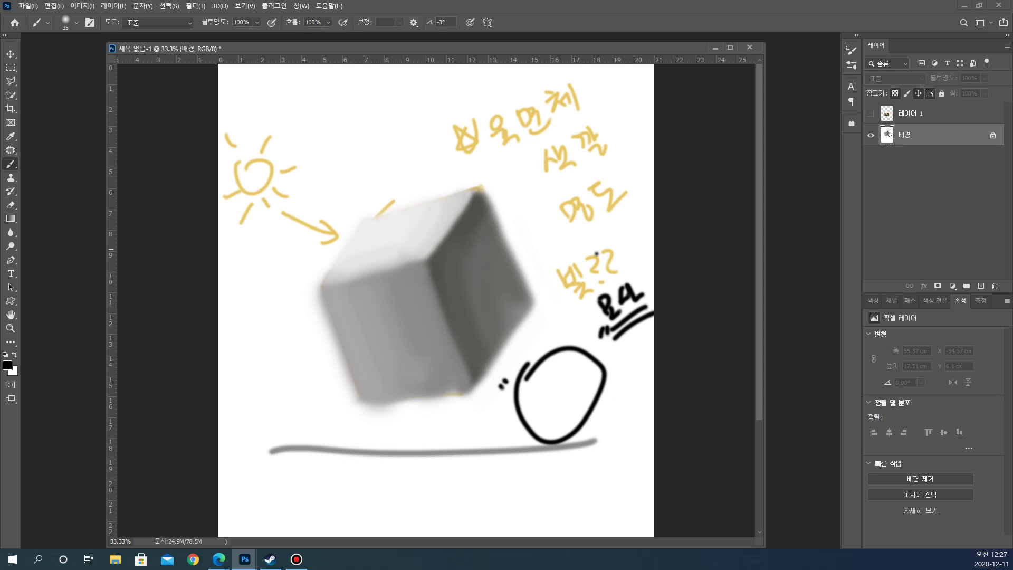
{"action": "mouse_move", "coordinate": [252, 322]}
{"action": "left_mouse_down"}
{"action": "mouse_move", "coordinate": [280, 331]}
{"action": "mouse_move", "coordinate": [276, 303]}
{"action": "mouse_move", "coordinate": [302, 316]}
{"action": "left_mouse_up"}
{"action": "left_click_drag", "start_coordinate": [271, 351], "coordinate": [311, 326]}
{"action": "left_click_drag", "start_coordinate": [248, 336], "coordinate": [251, 364]}
{"action": "left_click_drag", "start_coordinate": [247, 327], "coordinate": [244, 371]}
Number the "명도" note 1, then handwrite "색" below it, numbered 2 and underlined twice
{"action": "left_click_drag", "start_coordinate": [306, 269], "coordinate": [320, 297]}
{"action": "mouse_move", "coordinate": [296, 379]}
{"action": "left_mouse_down"}
{"action": "mouse_move", "coordinate": [290, 402]}
{"action": "mouse_move", "coordinate": [305, 402]}
{"action": "left_mouse_up"}
{"action": "left_click_drag", "start_coordinate": [296, 375], "coordinate": [320, 397]}
{"action": "left_click_drag", "start_coordinate": [335, 348], "coordinate": [362, 354]}
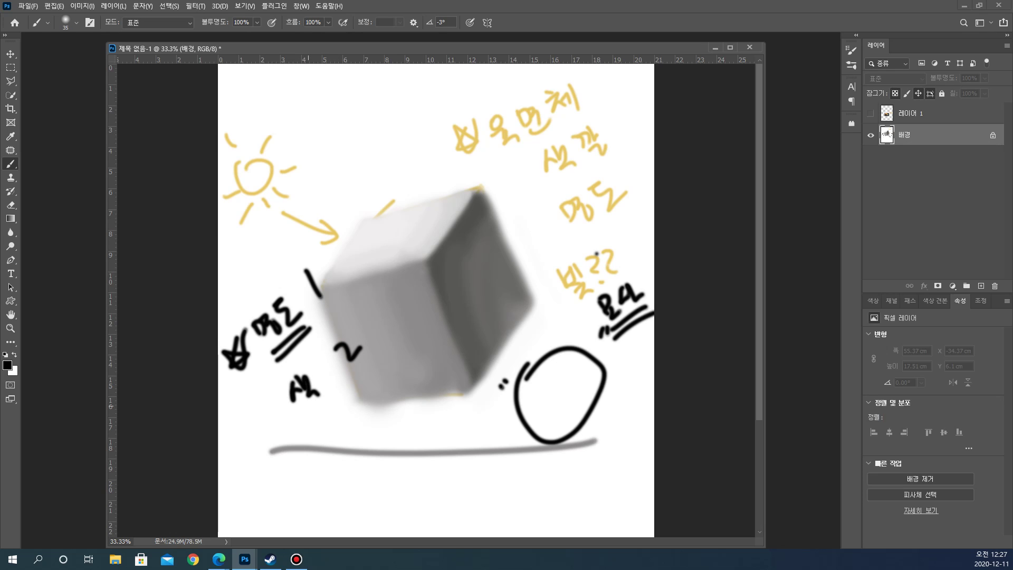
{"action": "left_click_drag", "start_coordinate": [304, 407], "coordinate": [343, 397]}
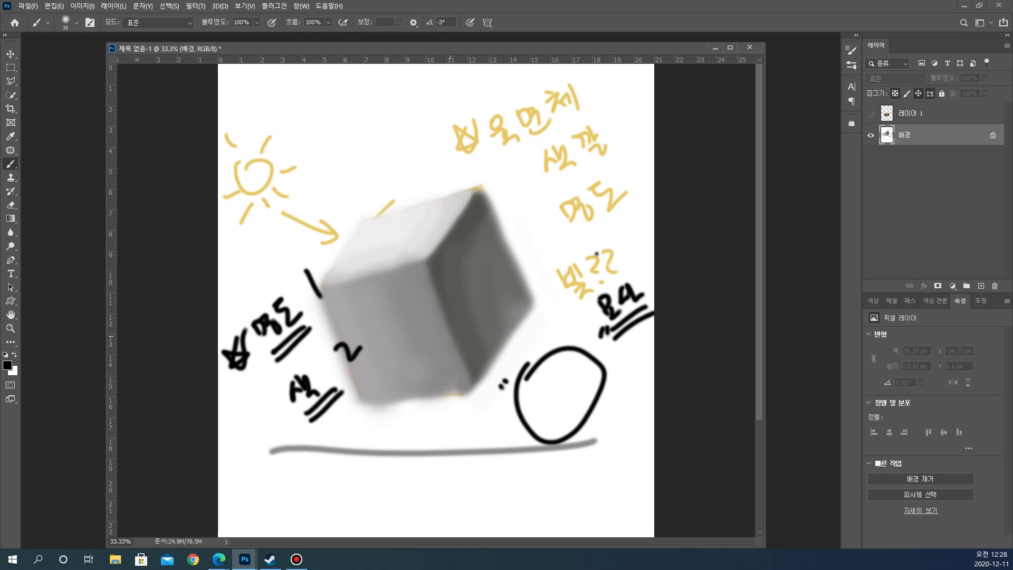
Underline the yellow "육면체" note twice and sketch a black cylinder beside the cube with an arrow down to the circle
{"action": "left_click_drag", "start_coordinate": [498, 158], "coordinate": [586, 110]}
{"action": "left_click_drag", "start_coordinate": [500, 165], "coordinate": [589, 116]}
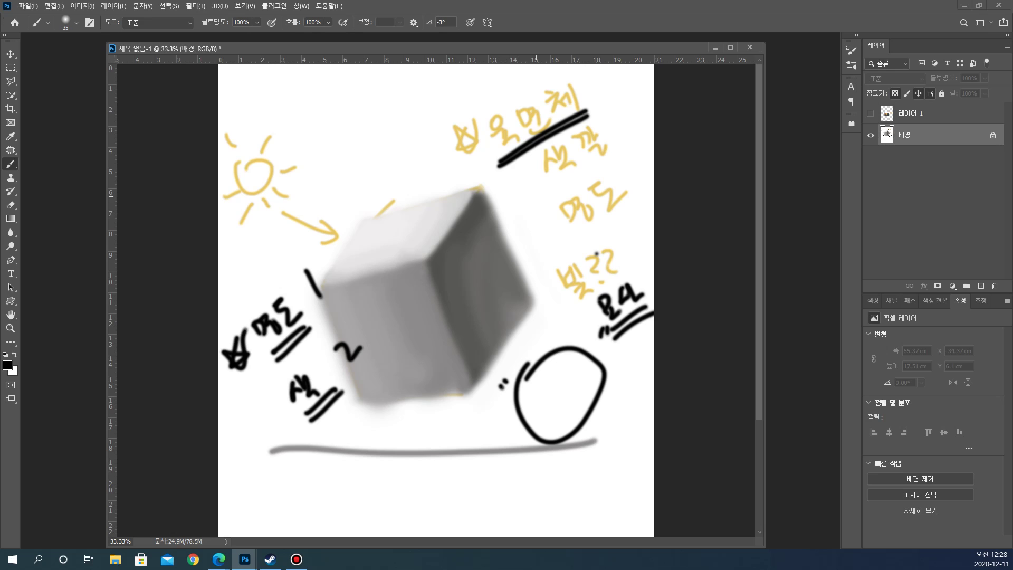
{"action": "left_click_drag", "start_coordinate": [527, 210], "coordinate": [525, 212]}
{"action": "left_click_drag", "start_coordinate": [514, 216], "coordinate": [549, 311]}
{"action": "mouse_move", "coordinate": [564, 205]}
{"action": "left_mouse_down"}
{"action": "mouse_move", "coordinate": [583, 290]}
{"action": "mouse_move", "coordinate": [579, 348]}
{"action": "left_mouse_up"}
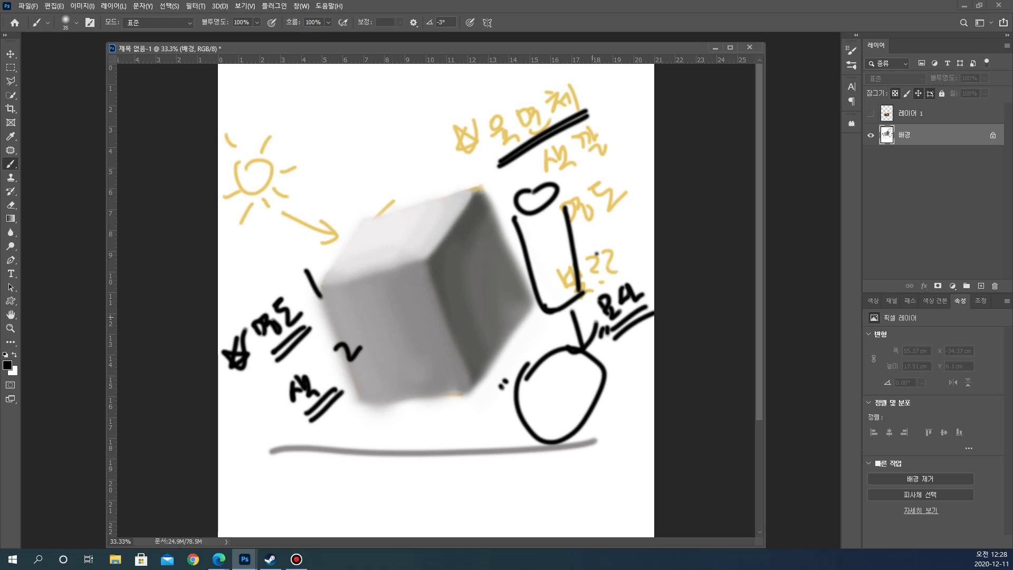